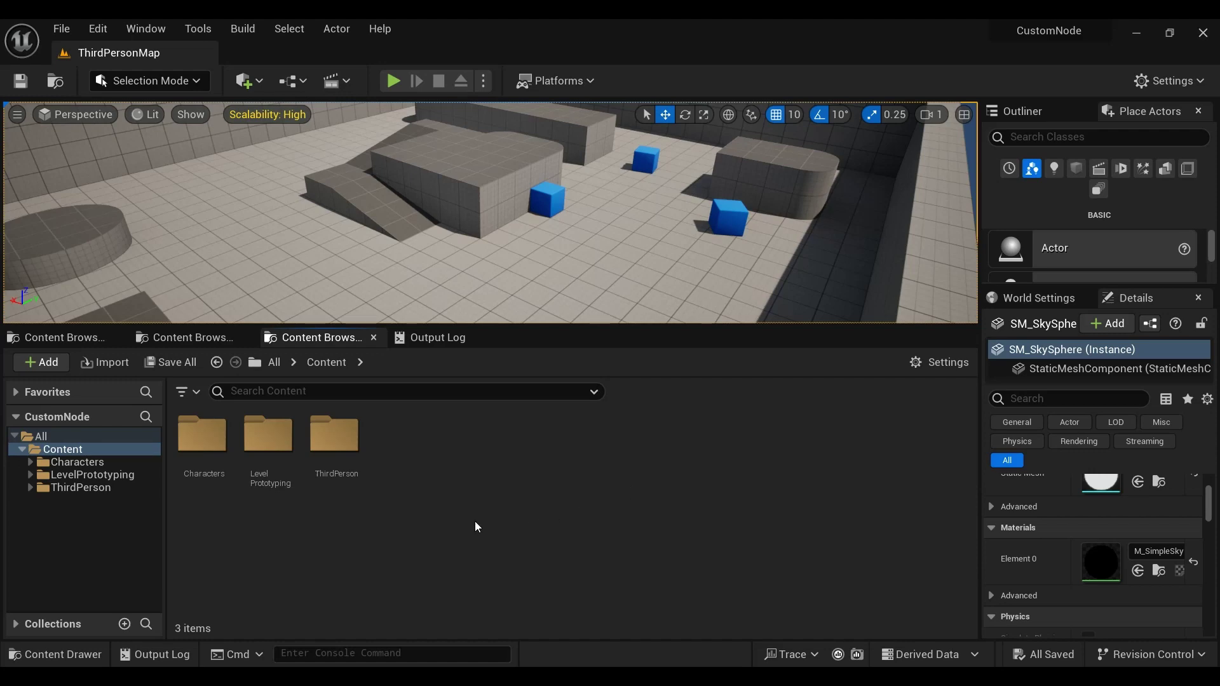
Create a new material asset in the Content Browser and open NewMaterial for editing.
right_click(487, 433)
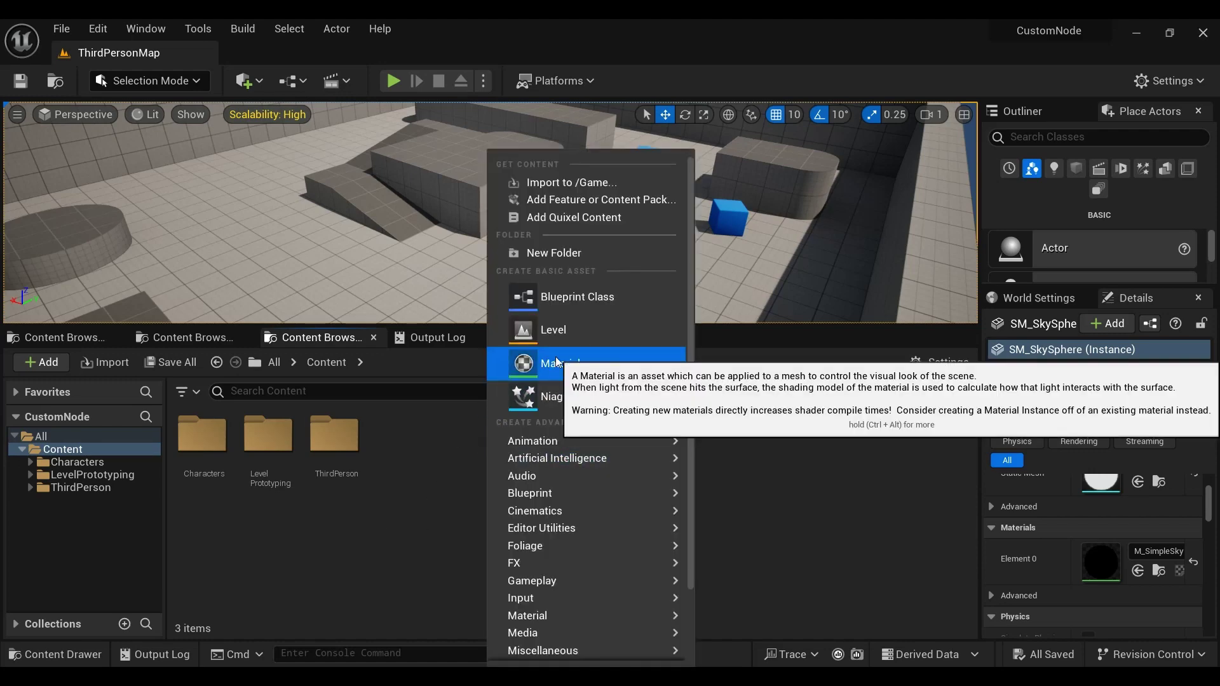
left_click(534, 363)
double_click(428, 445)
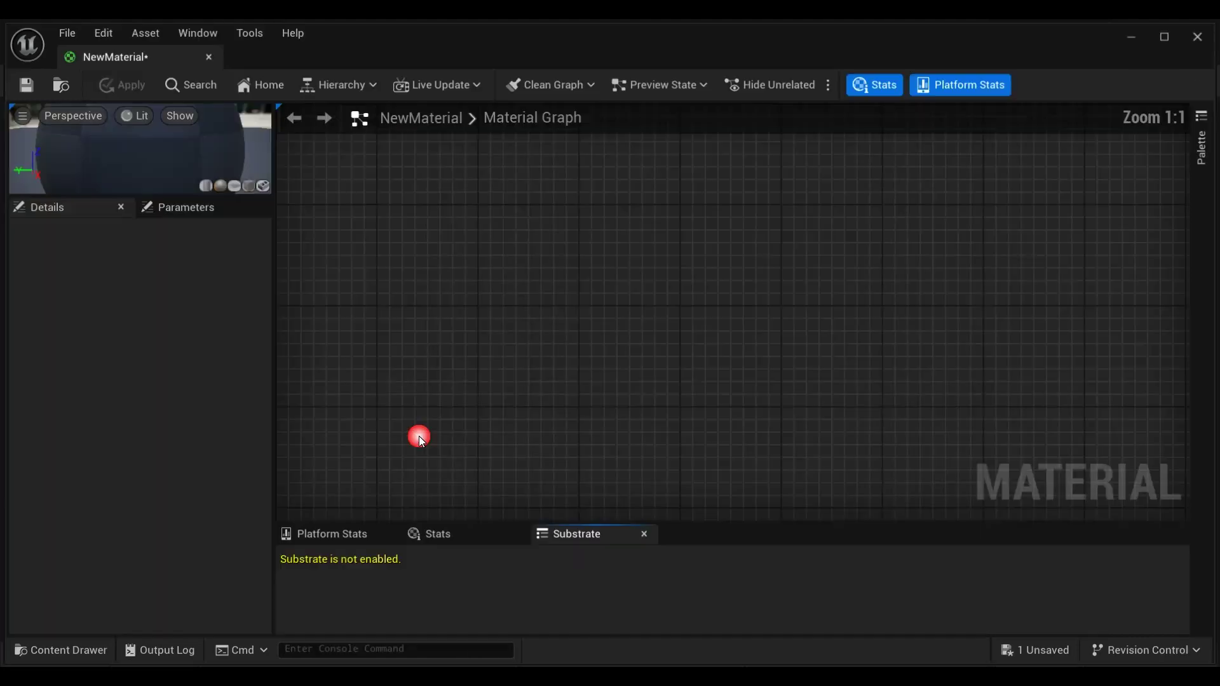
Add a Custom expression node to the NewMaterial graph and frame it beside the material node.
right_click(576, 280)
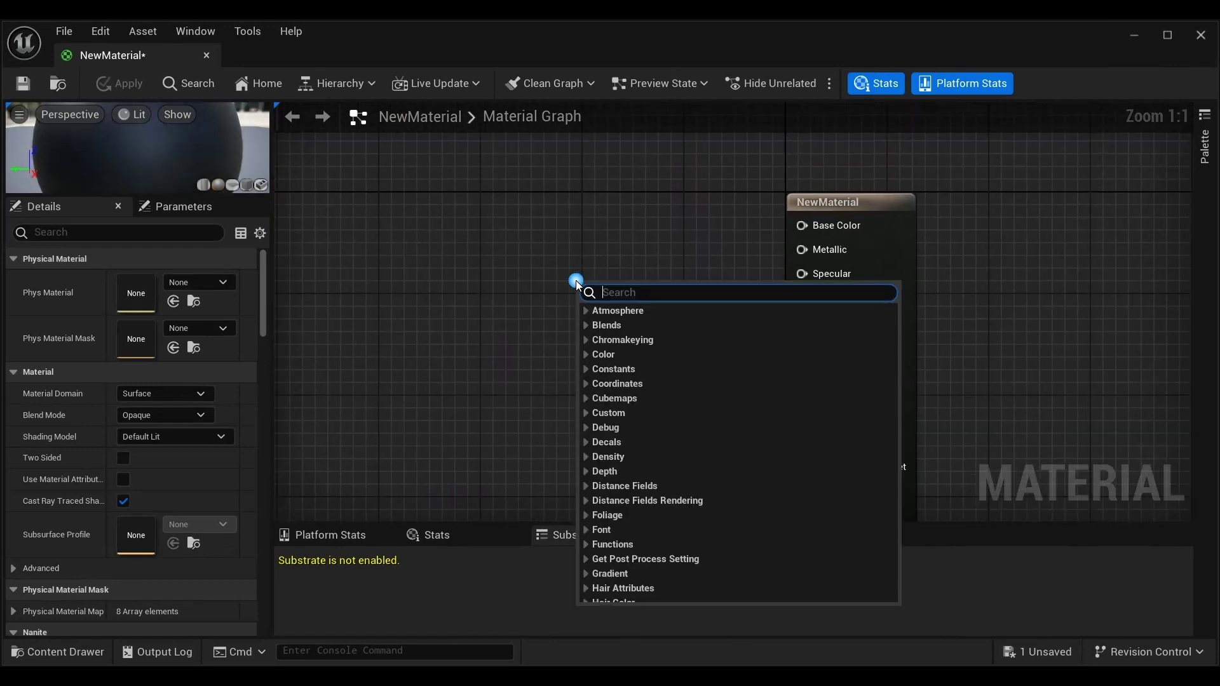
type("CUS")
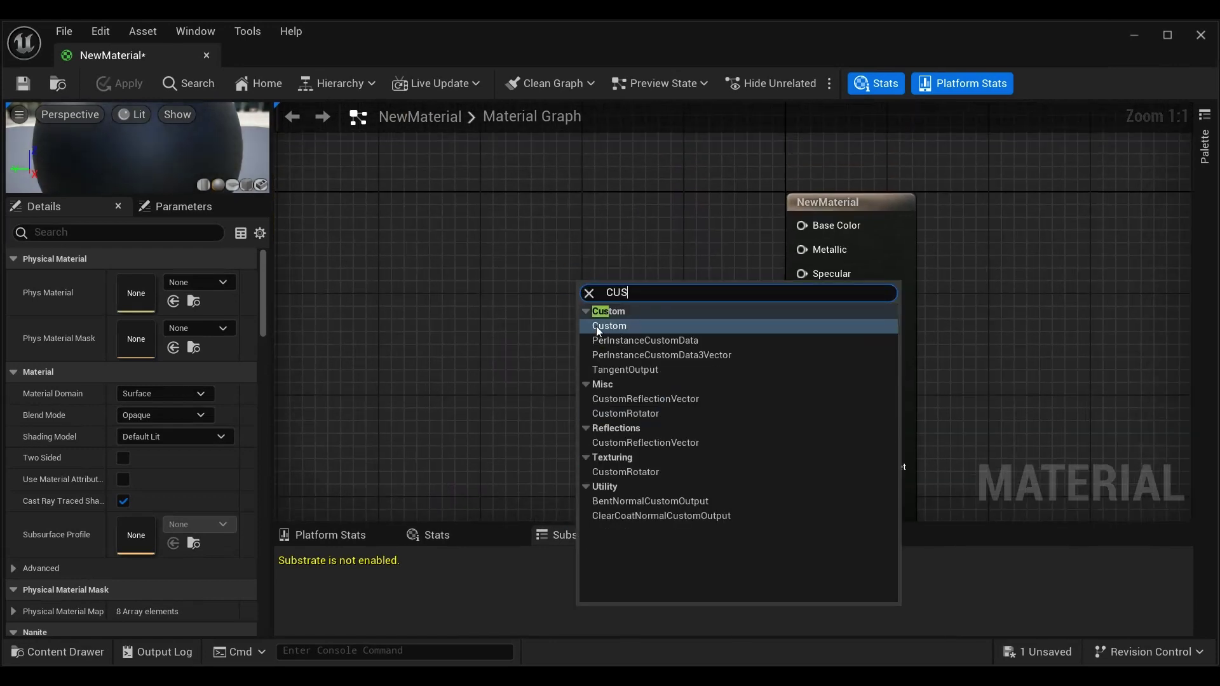
left_click(599, 326)
left_click_drag(598, 326, 603, 272)
right_click_drag(745, 370, 664, 356)
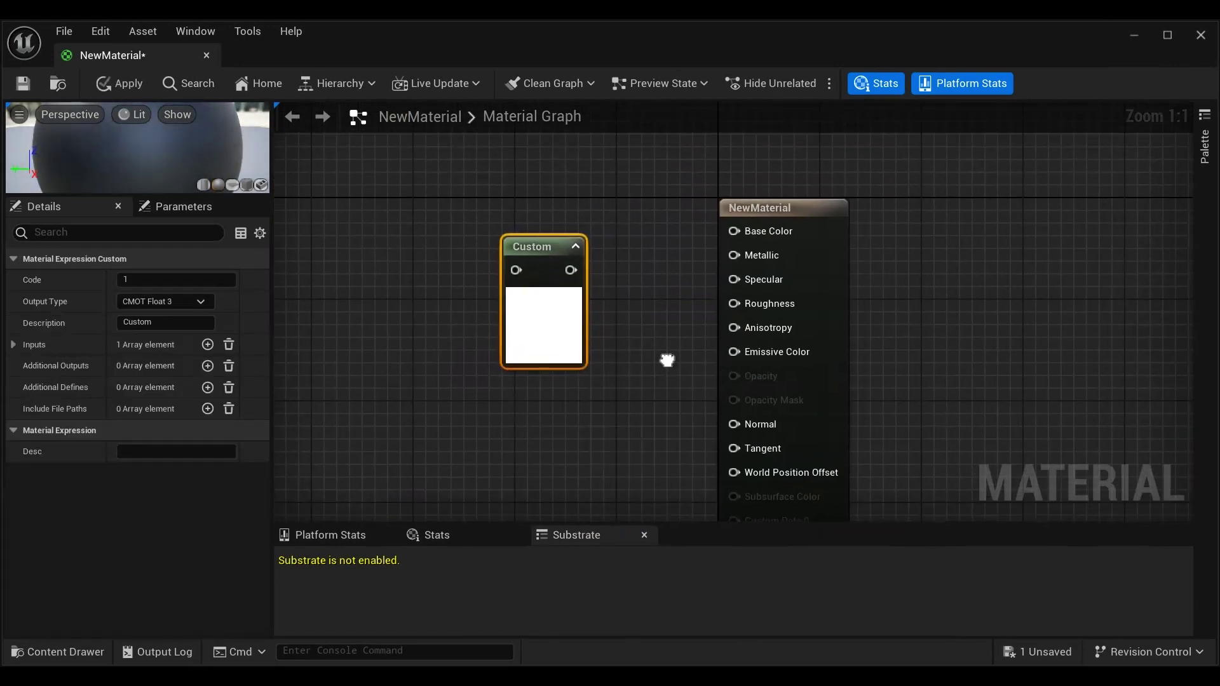
right_click_drag(662, 425, 636, 437)
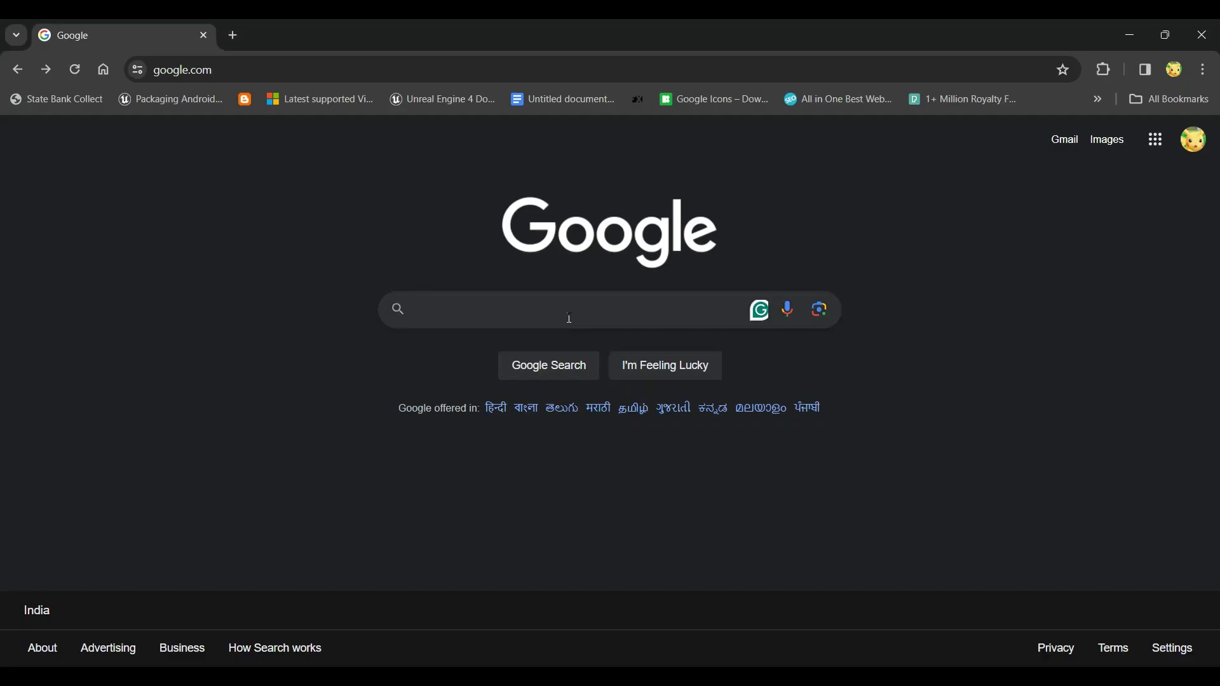
left_click(566, 316)
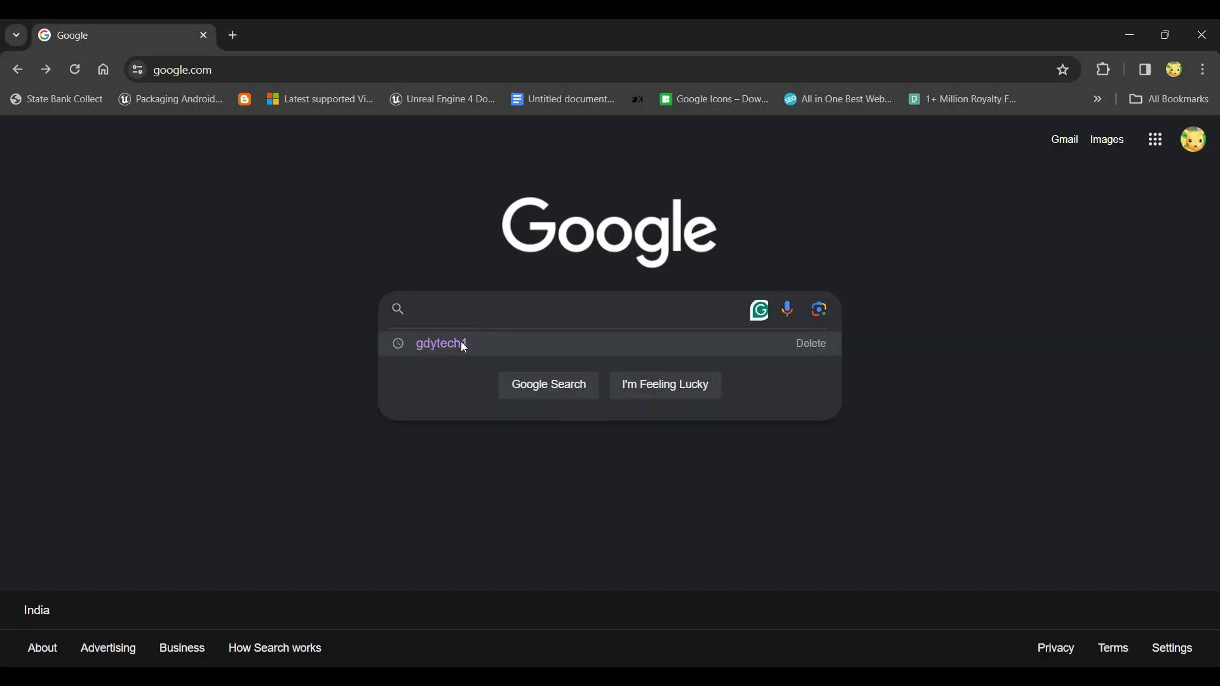
Search Google for gdytech1 and scroll the rectangle custom node post down to its Code block.
left_click(464, 348)
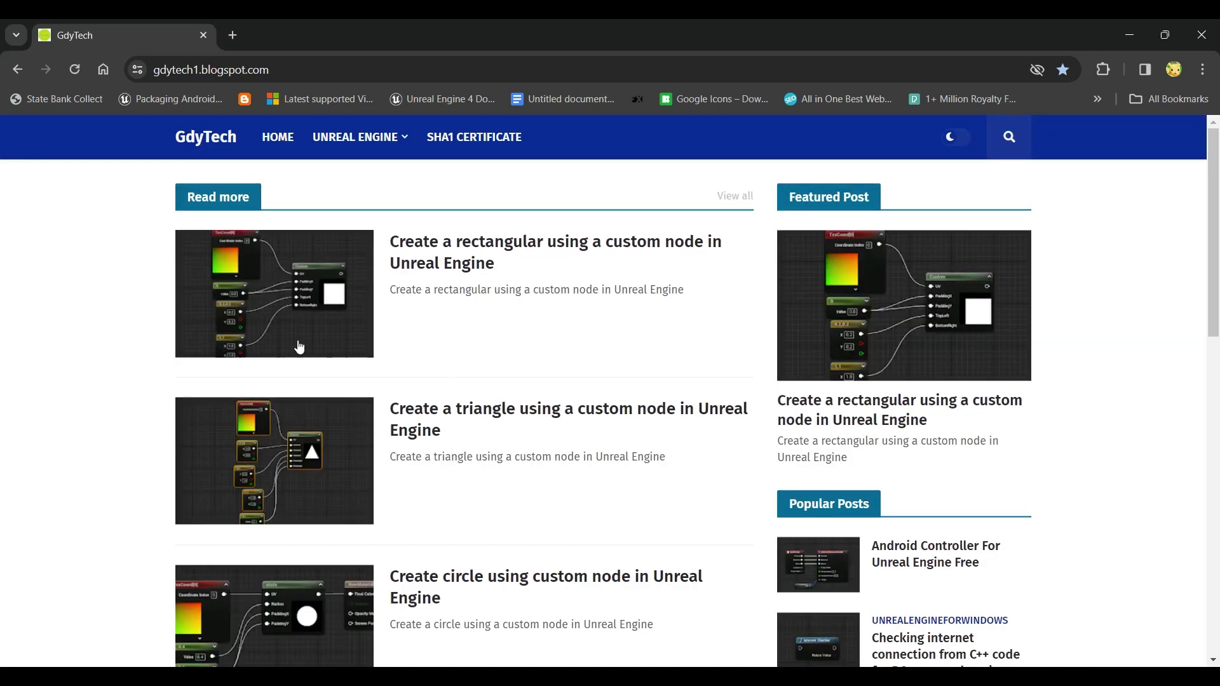
left_click(312, 324)
scroll(528, 374, "down", 3)
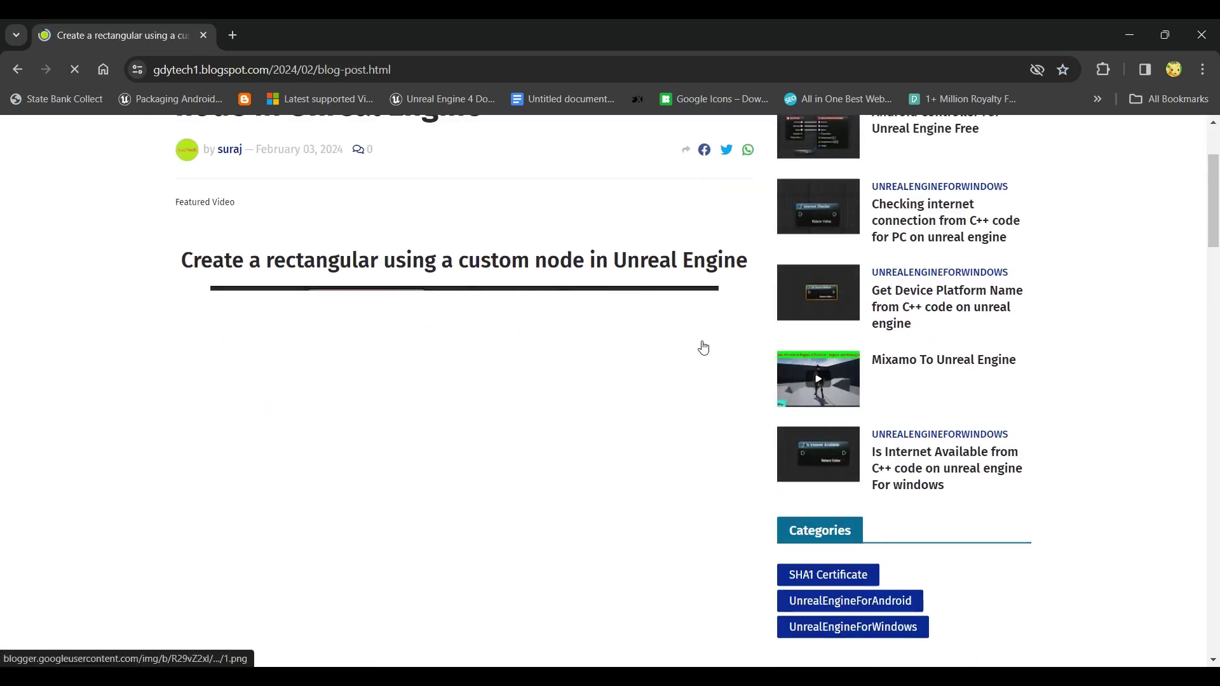
scroll(703, 348, "down", 2)
scroll(703, 347, "down", 5)
scroll(679, 422, "down", 5)
scroll(688, 414, "down", 5)
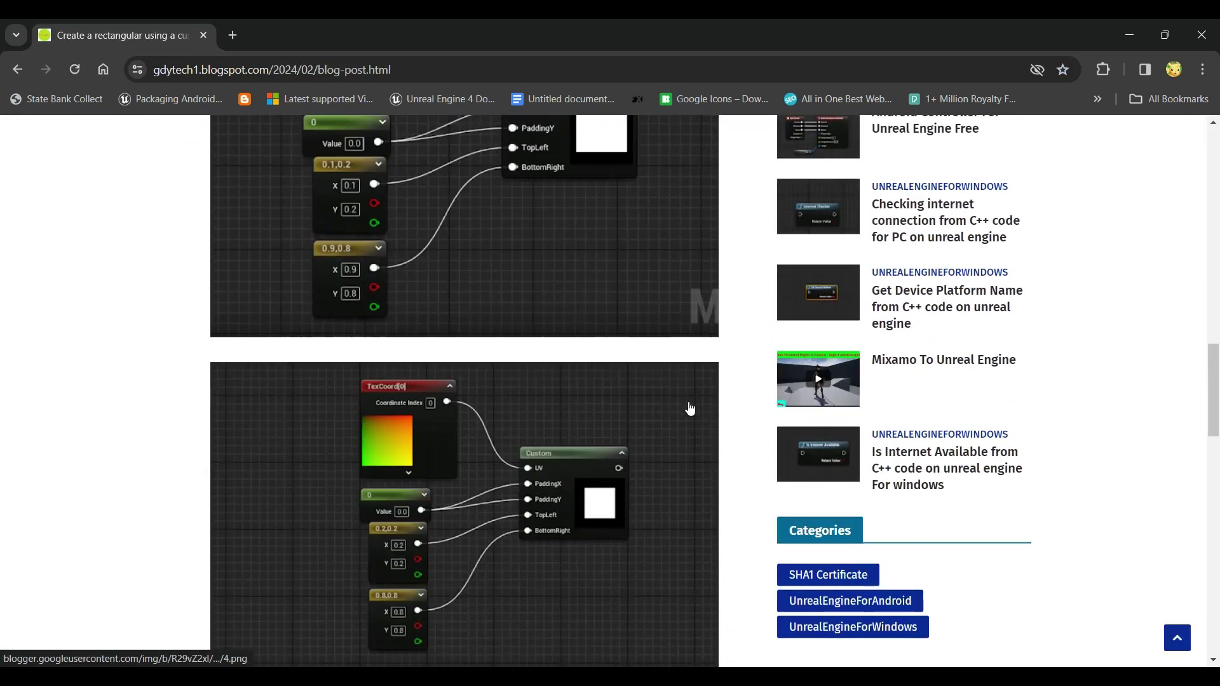
scroll(690, 408, "down", 2)
scroll(689, 408, "down", 3)
scroll(689, 408, "down", 3)
scroll(687, 403, "down", 2)
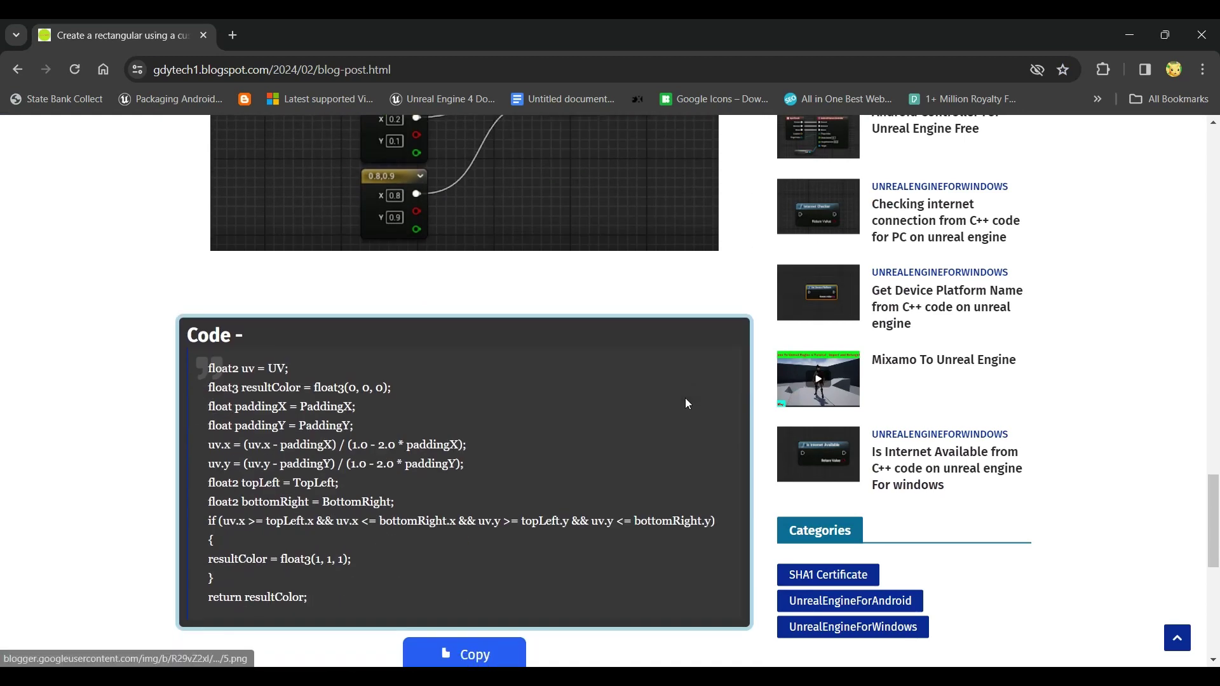
scroll(685, 396, "up", 1)
scroll(611, 397, "down", 3)
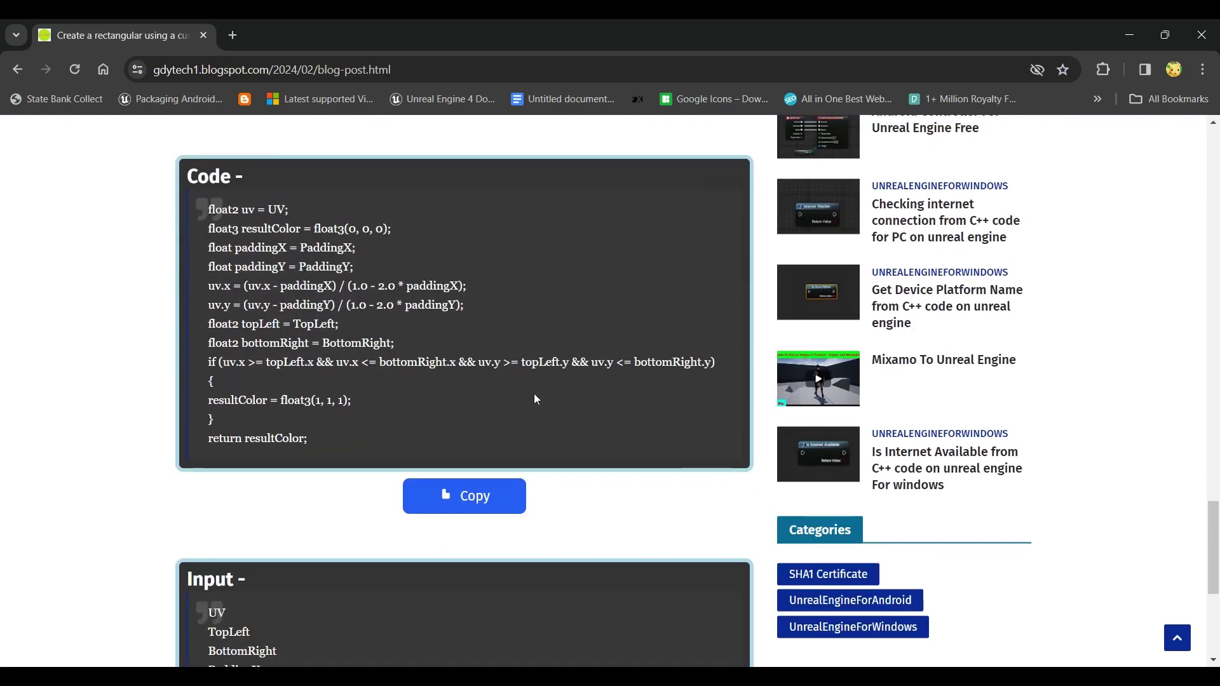
Copy the post's rectangle shader code and bring the NewMaterial editor back up.
left_click(490, 496)
mouse_move(734, 677)
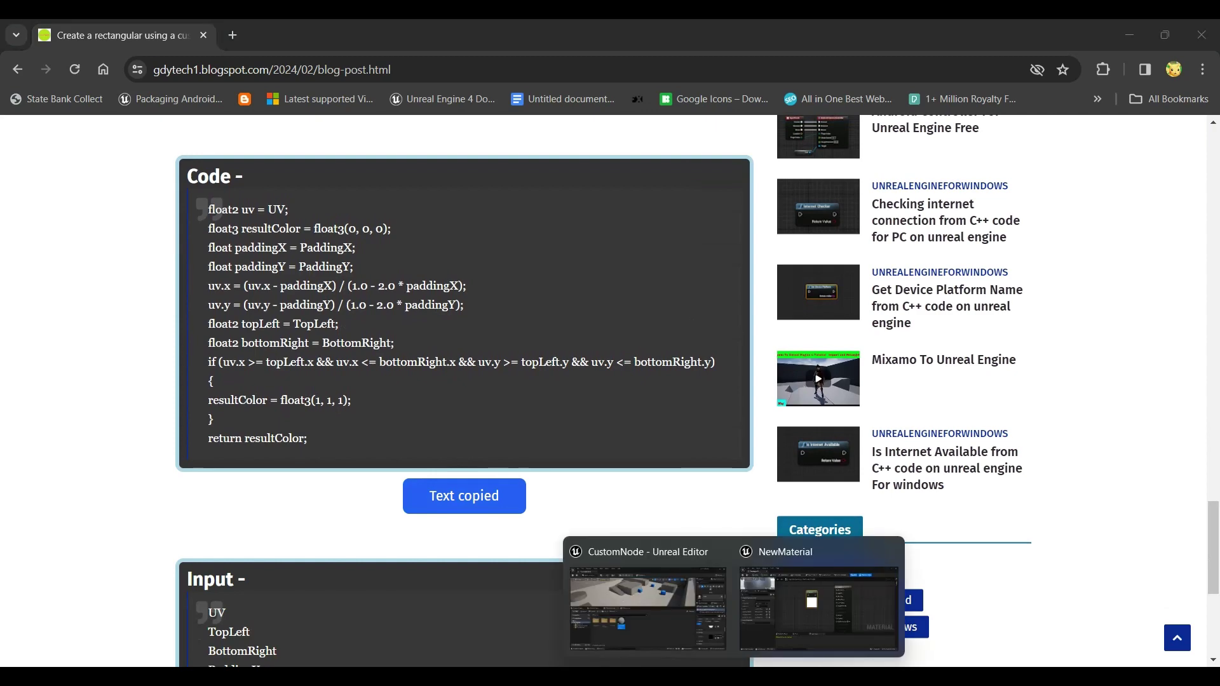
left_click(739, 585)
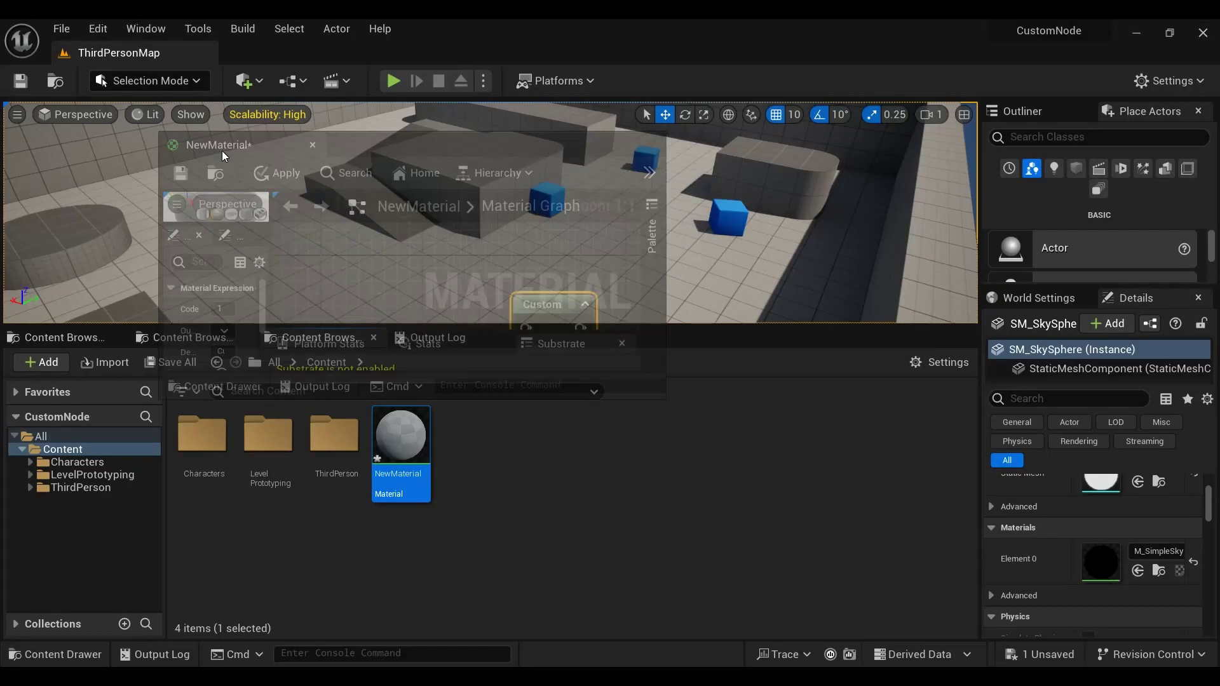
Dock the material editor and paste the rectangle shader code into the Custom node's Code field.
left_click_drag(173, 44, 288, 58)
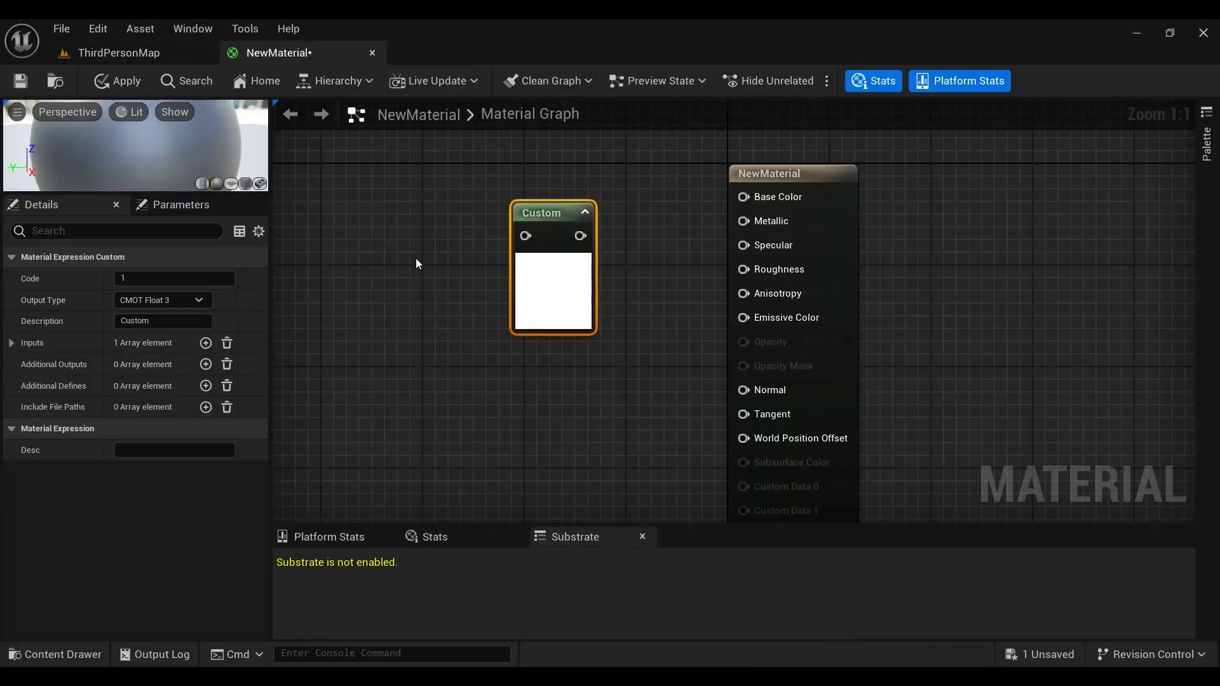
right_click_drag(417, 262, 501, 261)
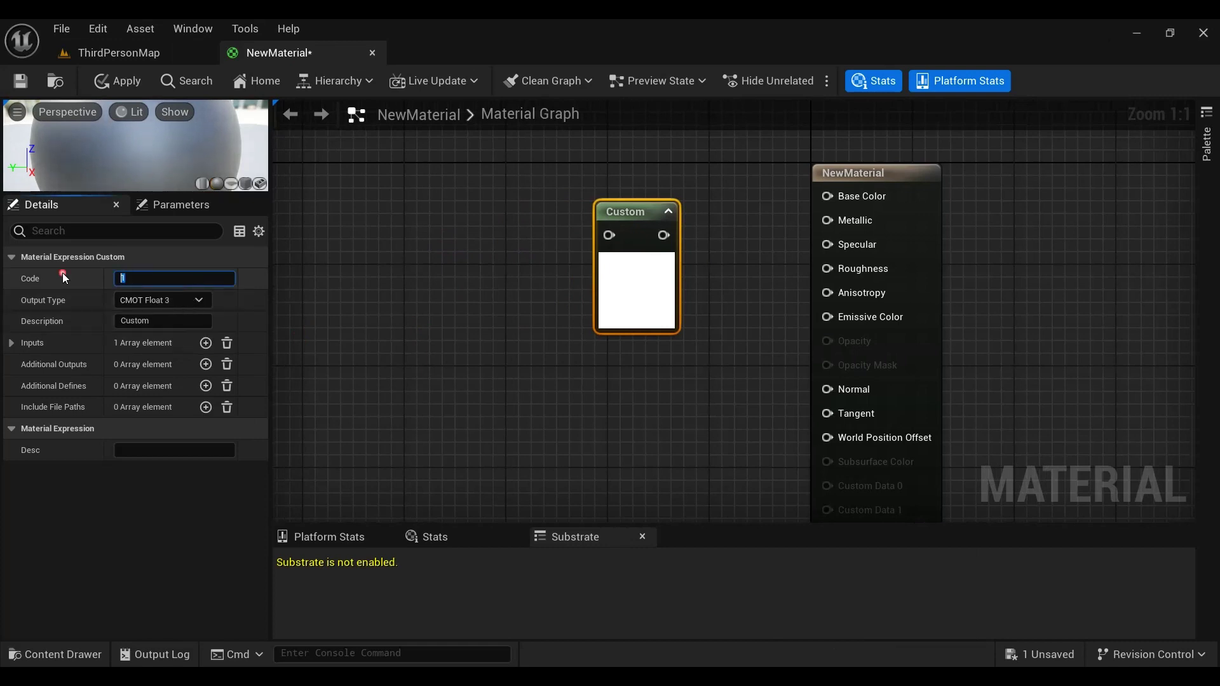
key("ctrl+v")
left_click(33, 287)
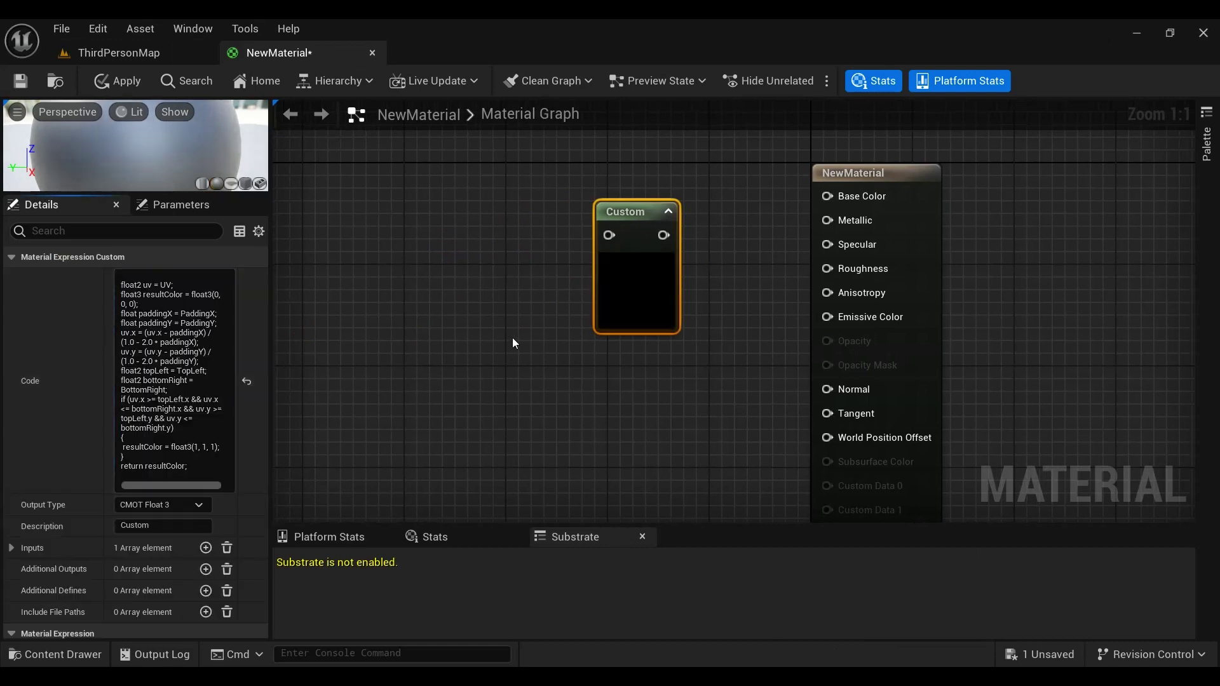
Wire the Custom node's output into the material's Base Color.
right_click_drag(515, 343, 368, 332)
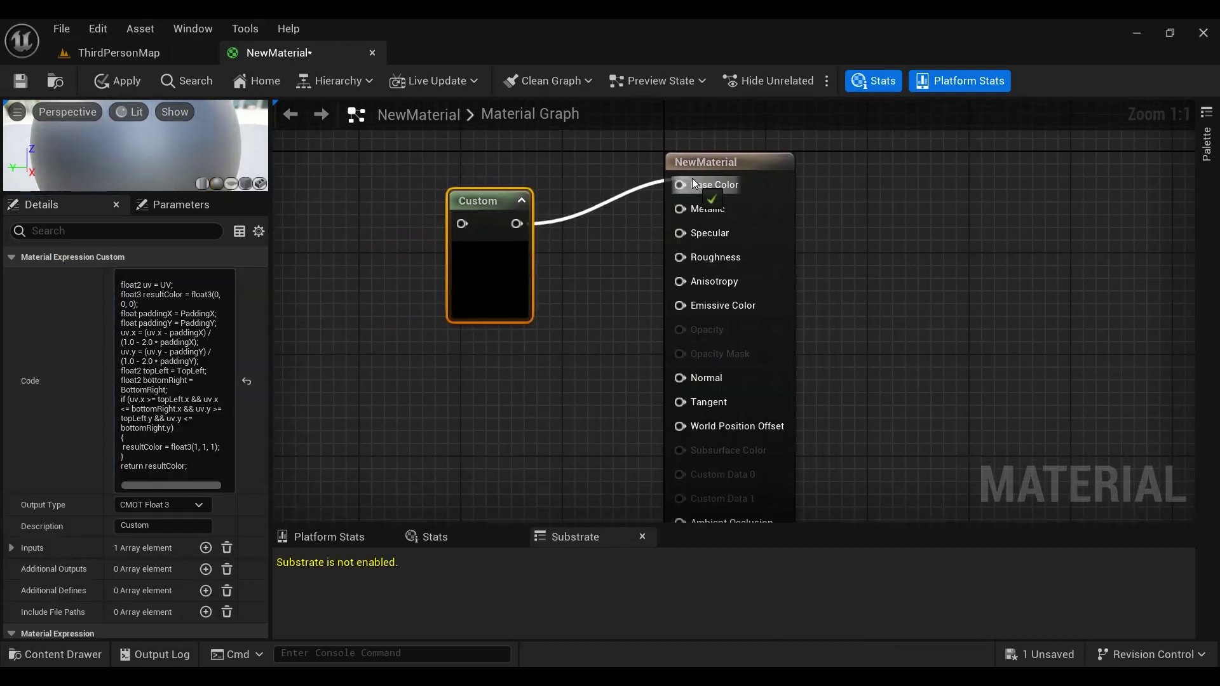
left_click_drag(692, 185, 692, 184)
left_click_drag(493, 283, 532, 267)
right_click_drag(532, 266, 551, 319)
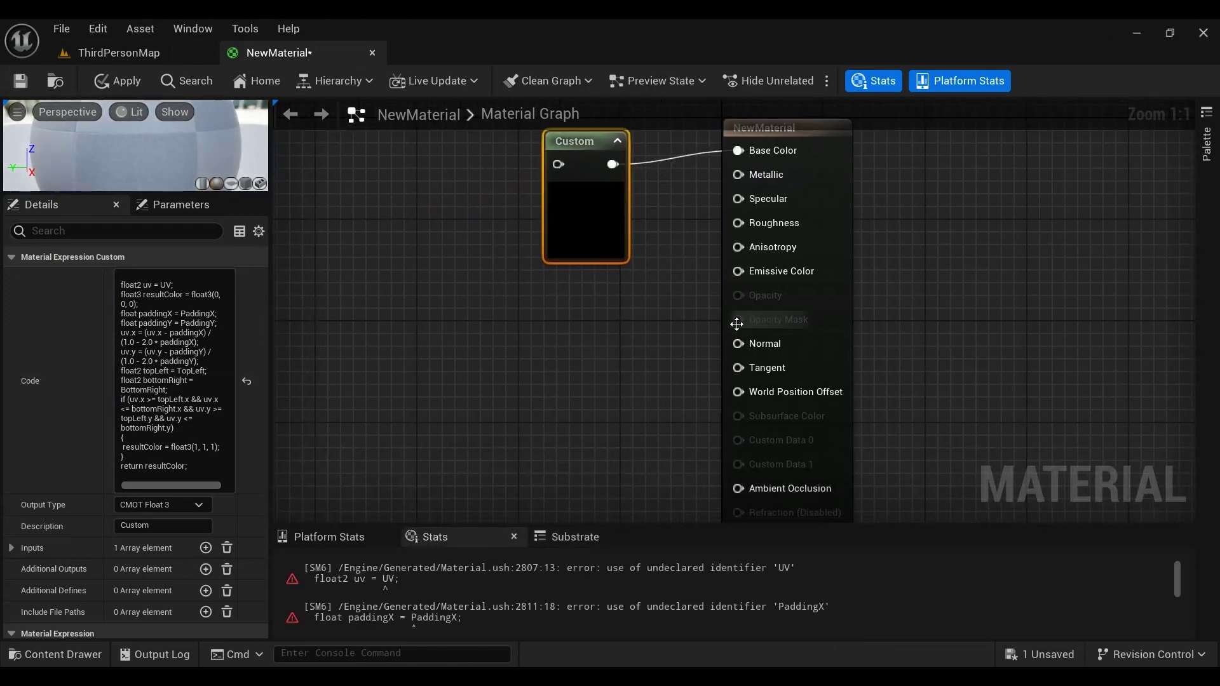
key("alt+Tab")
scroll(545, 436, "down", 1)
Select and copy 'UV' from the blog's Input list, then return to Unreal.
scroll(545, 436, "down", 4)
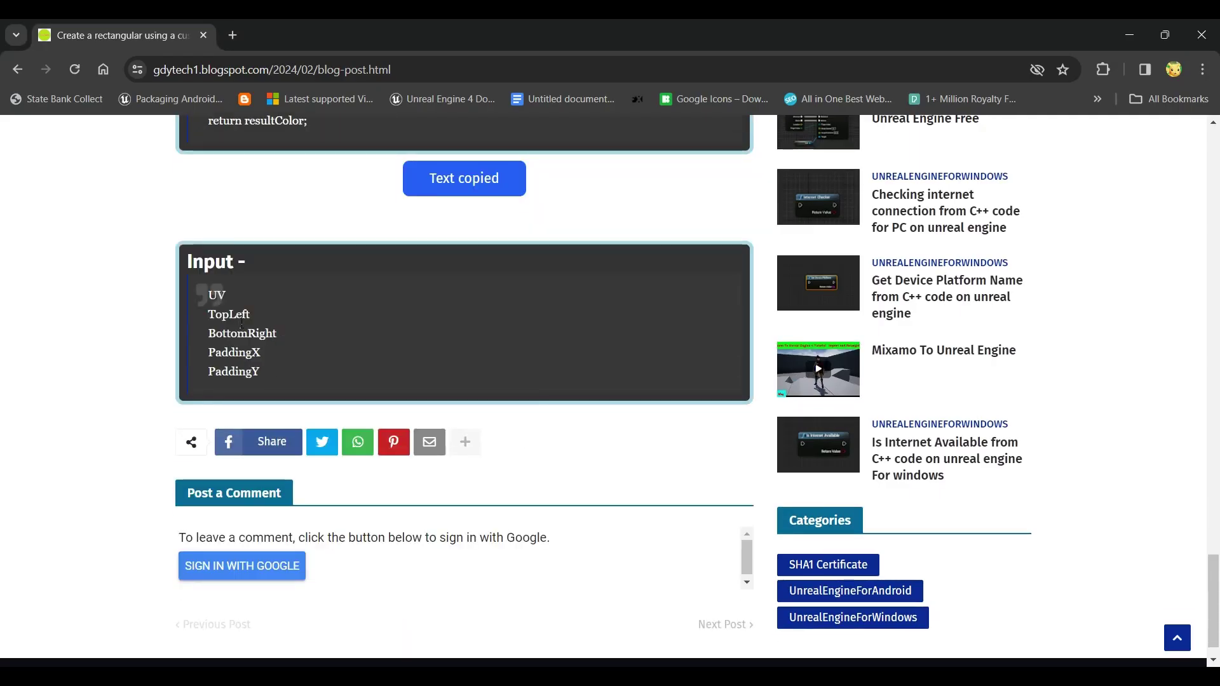
right_click(220, 300)
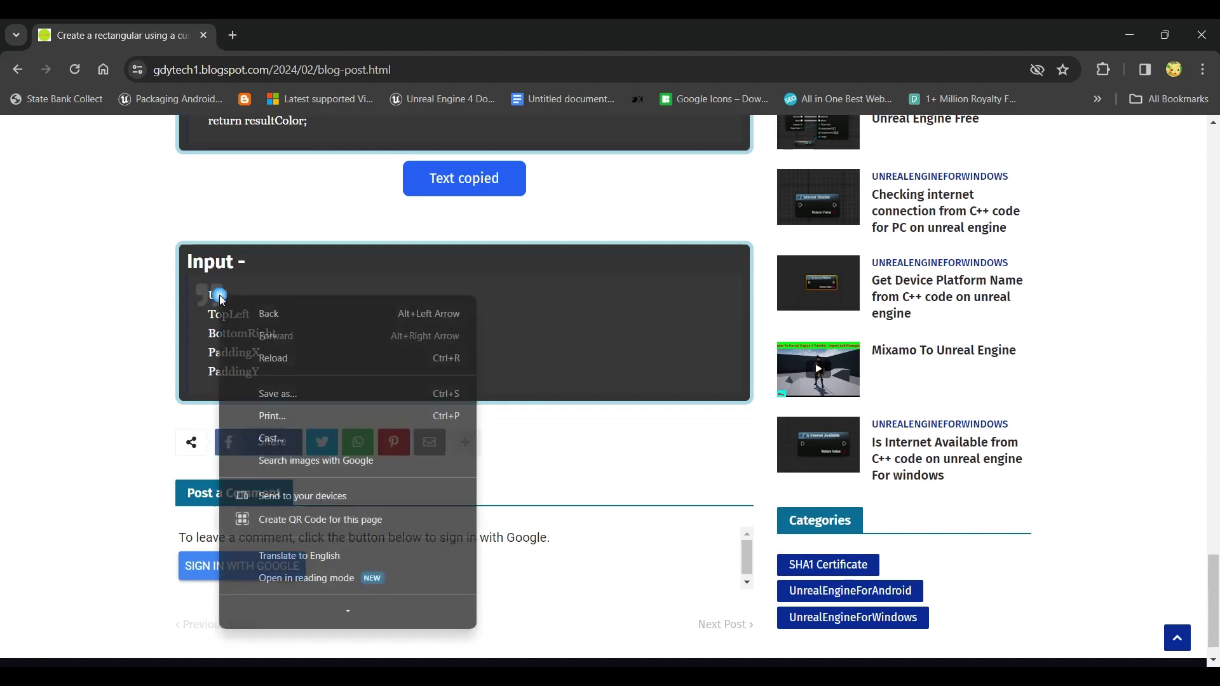
left_click(220, 300)
right_click(217, 299)
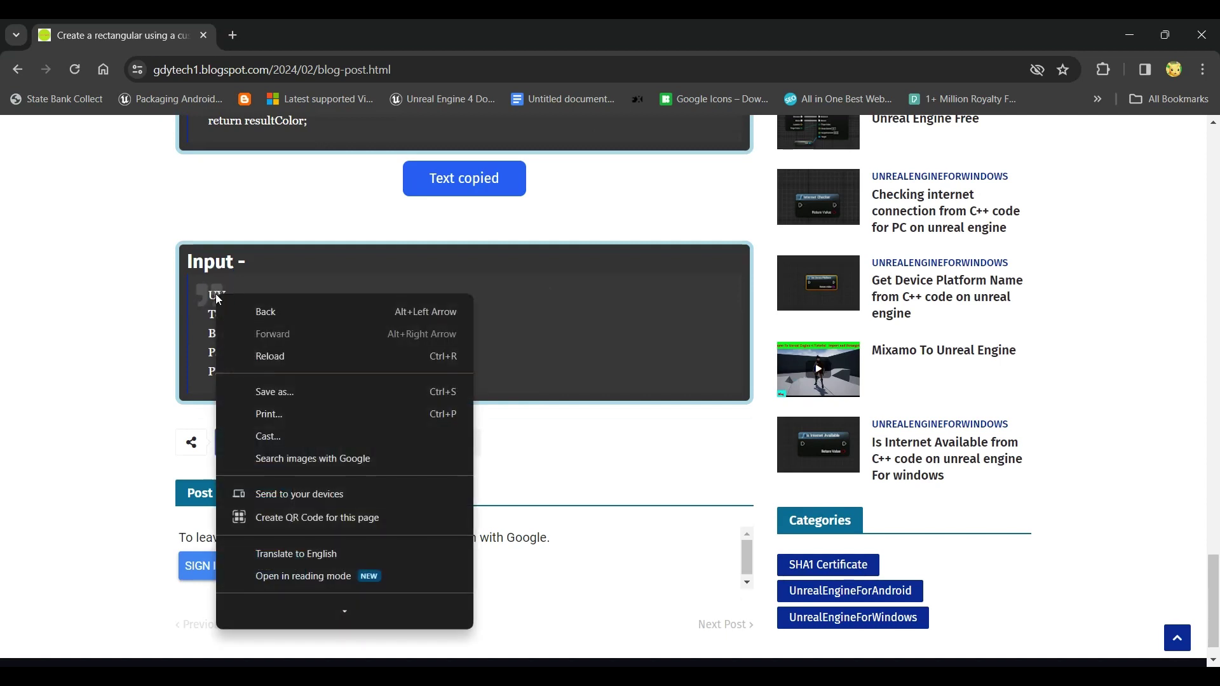
key("Escape")
right_click(228, 300)
left_click(274, 316)
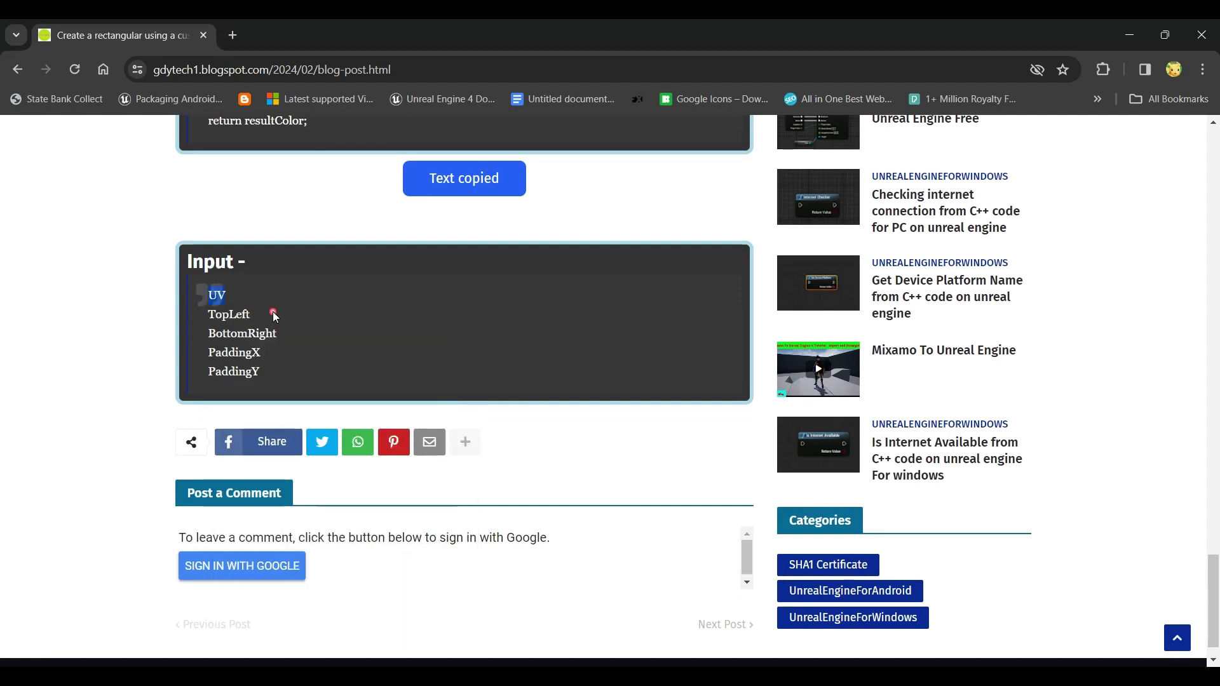
key("alt+Tab")
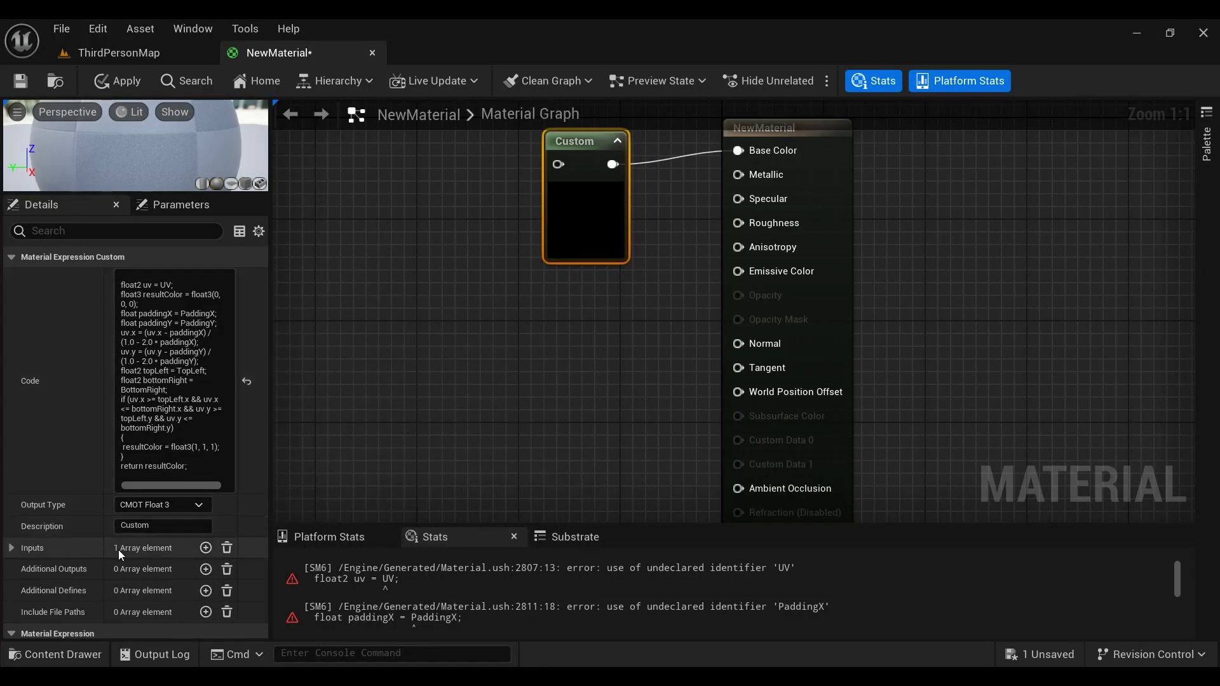
Name the Custom node's first input UV.
left_click(47, 556)
scroll(36, 559, "down", 1)
left_click(26, 549)
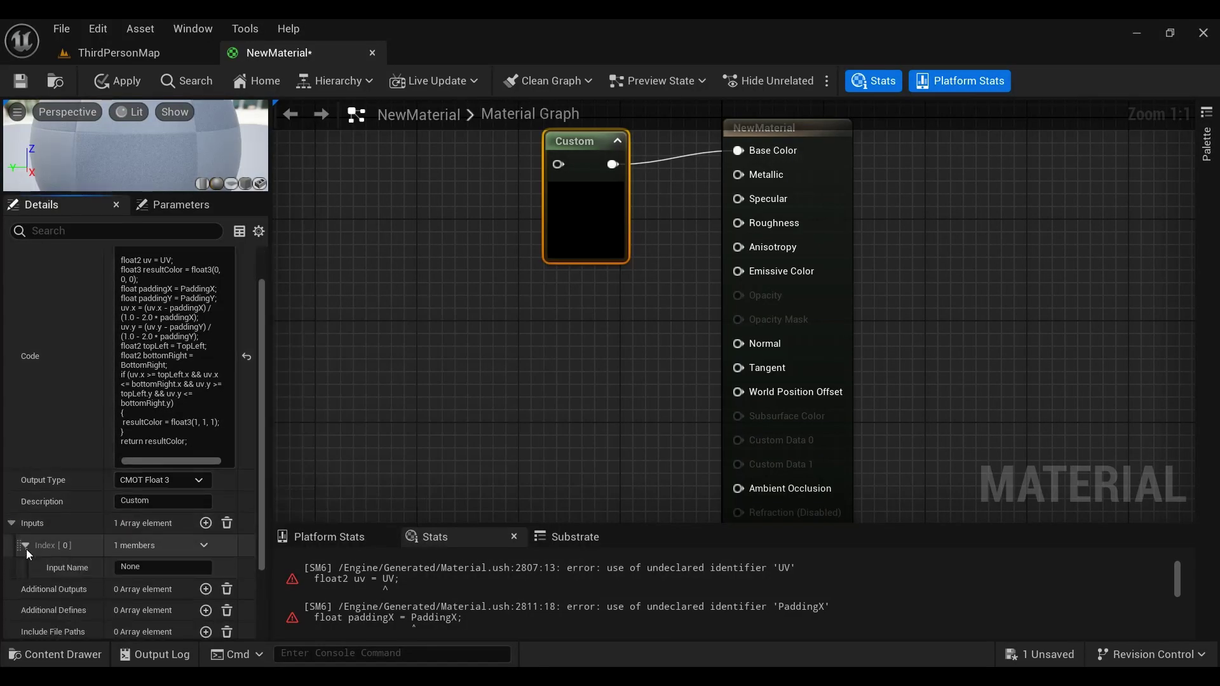
scroll(188, 525, "down", 2)
type("UV")
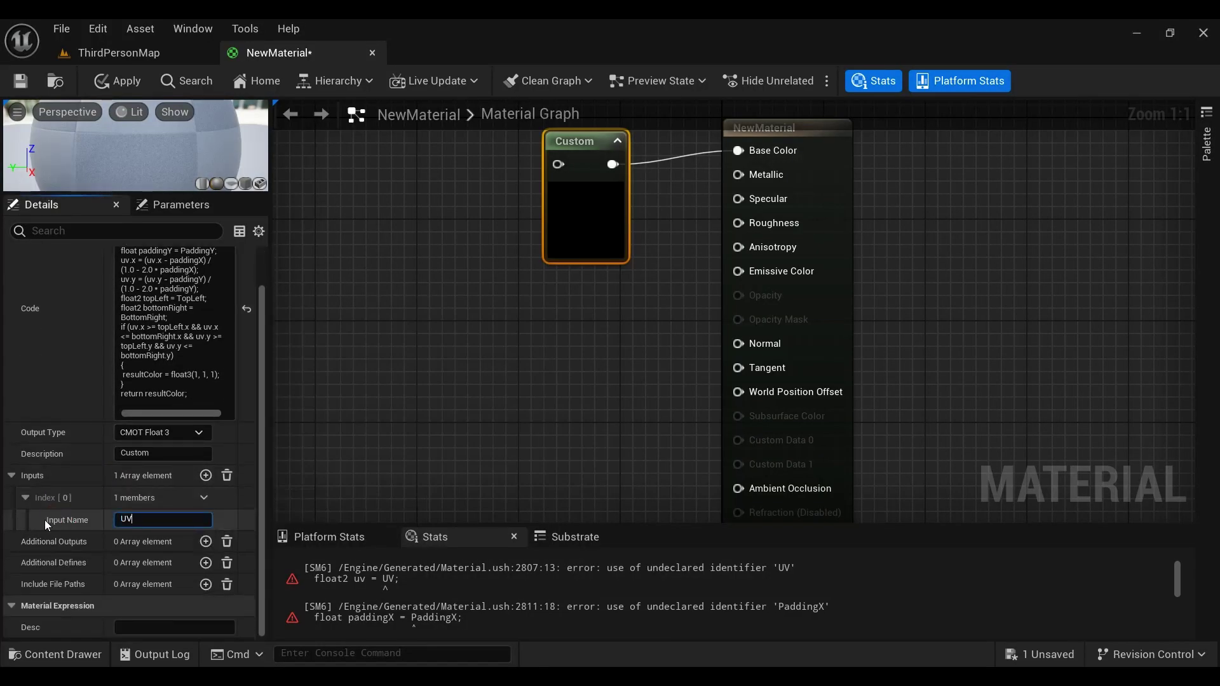
key("Return")
scroll(516, 408, "down", 2)
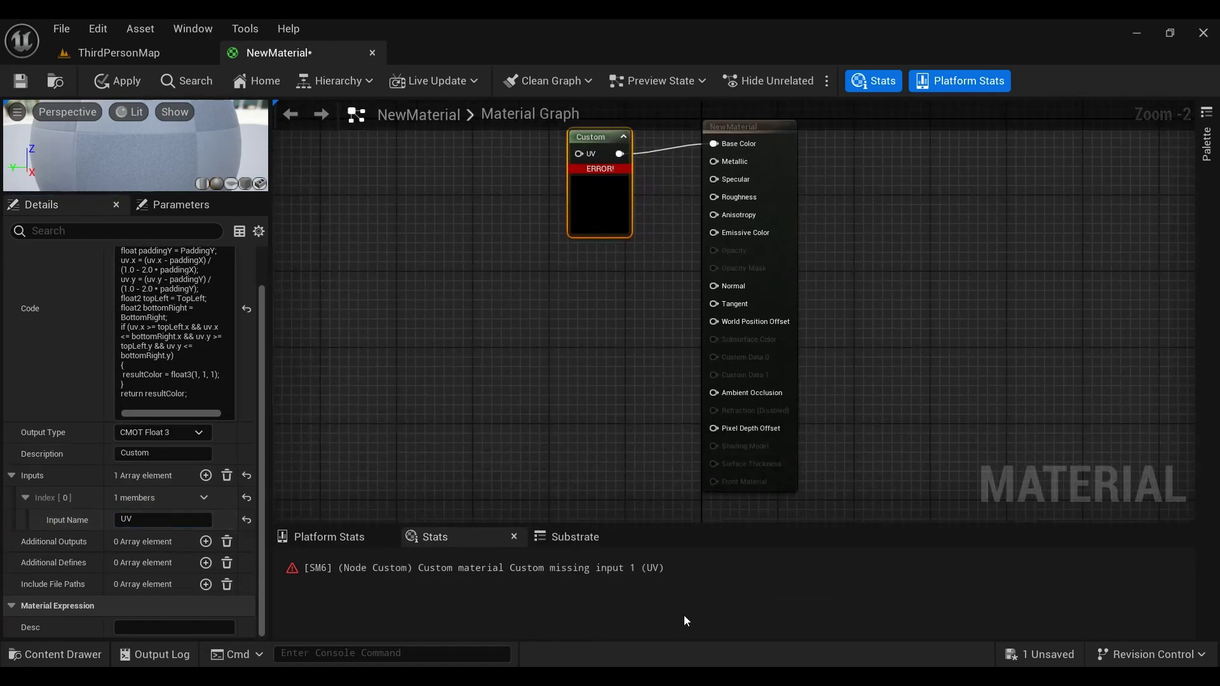
Add four more Custom inputs and name the second one TopLeft, copied from the blog.
key("alt+Tab")
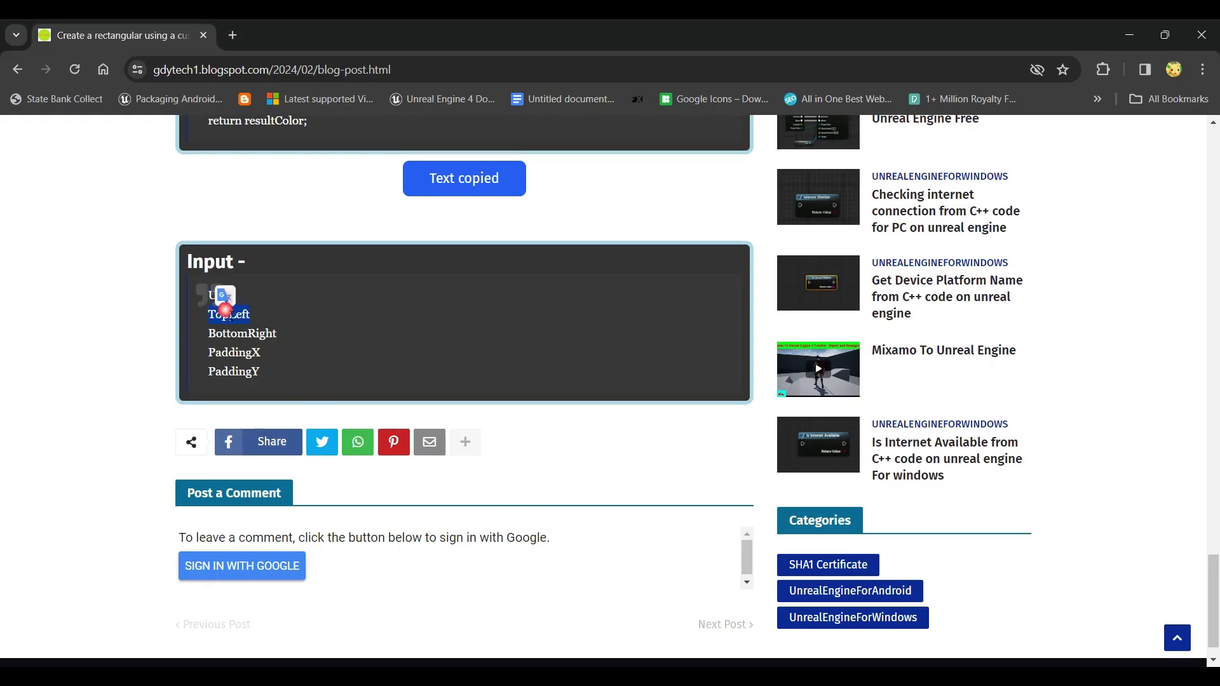
right_click(225, 310)
left_click(416, 328)
key("alt+Tab")
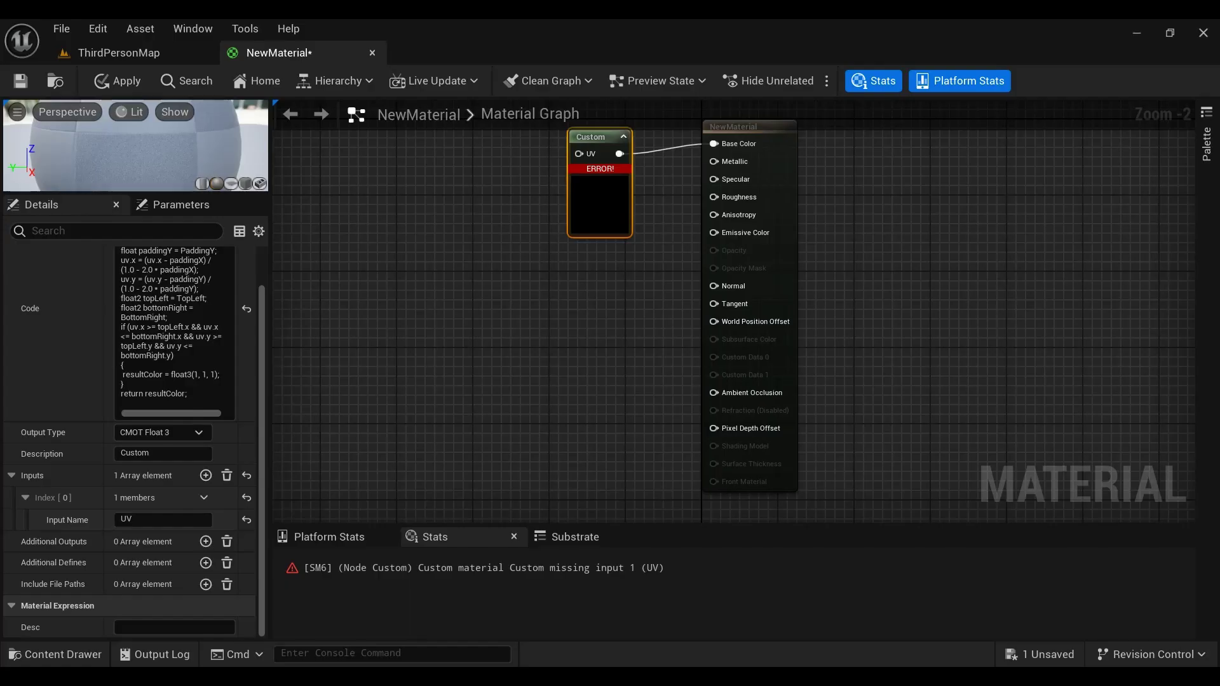
left_click(205, 476)
left_click(205, 475)
left_click(205, 475)
left_click(205, 475)
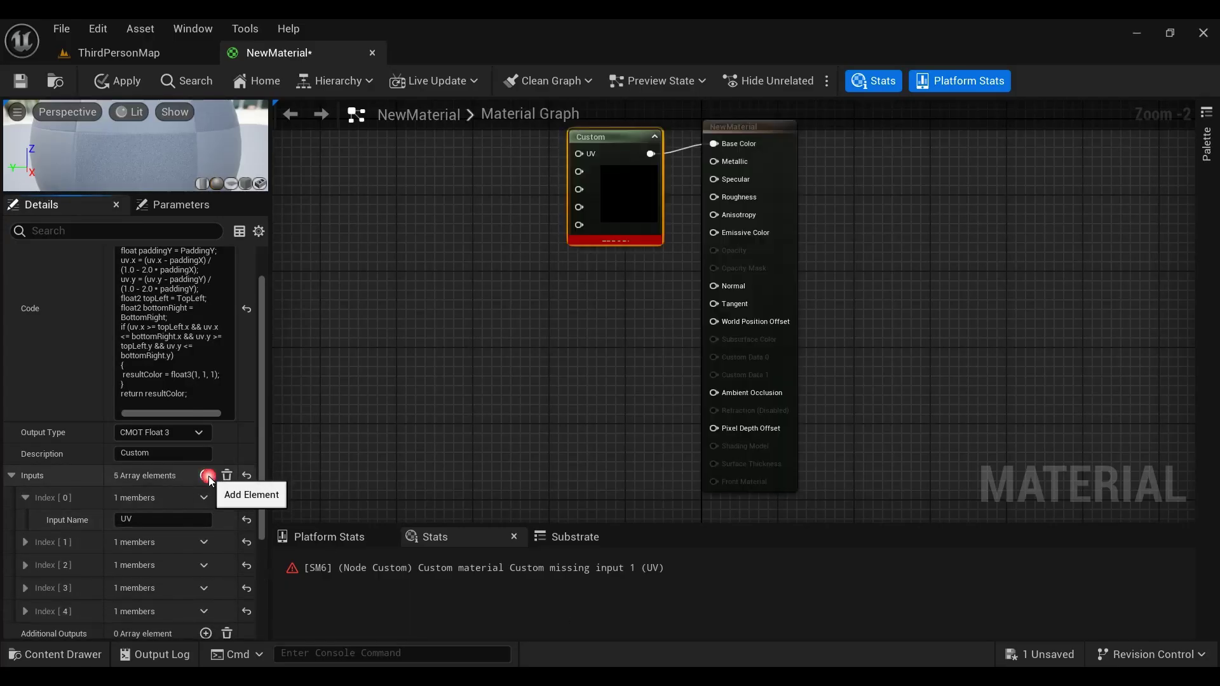
scroll(116, 467, "down", 3)
left_click(25, 450)
left_click(162, 472)
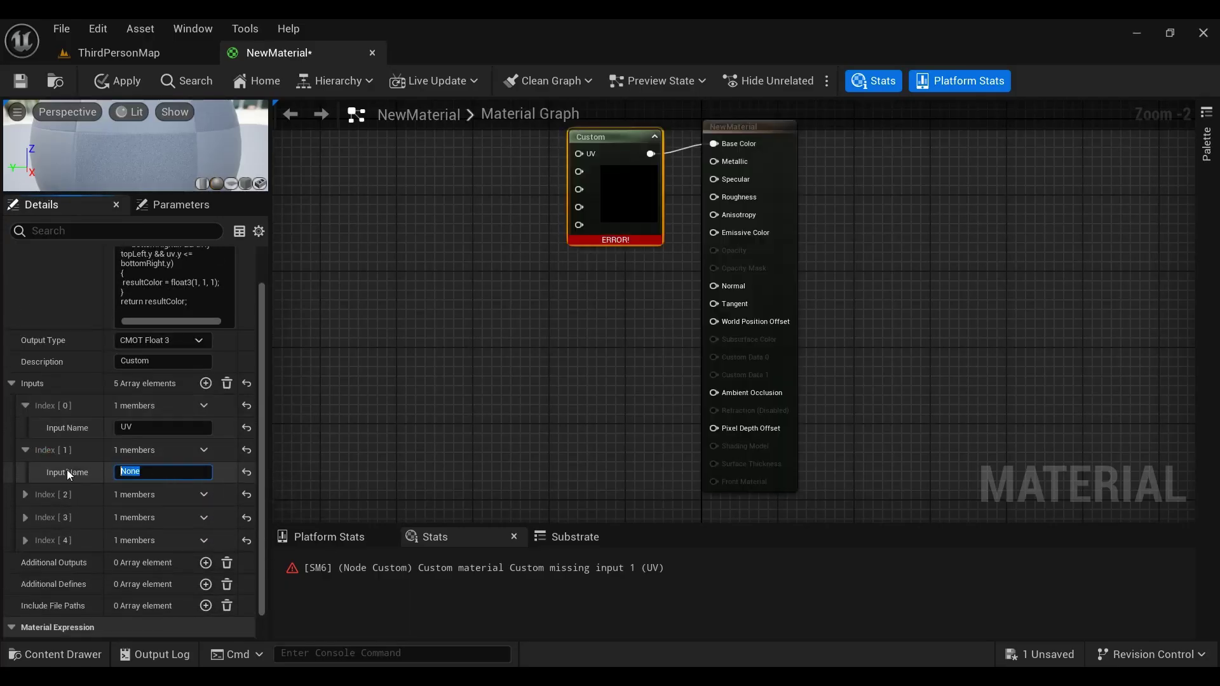
type("TopLeft")
left_click(87, 484)
Name the third Custom input BottomRight, copied from the blog.
key("alt+Tab")
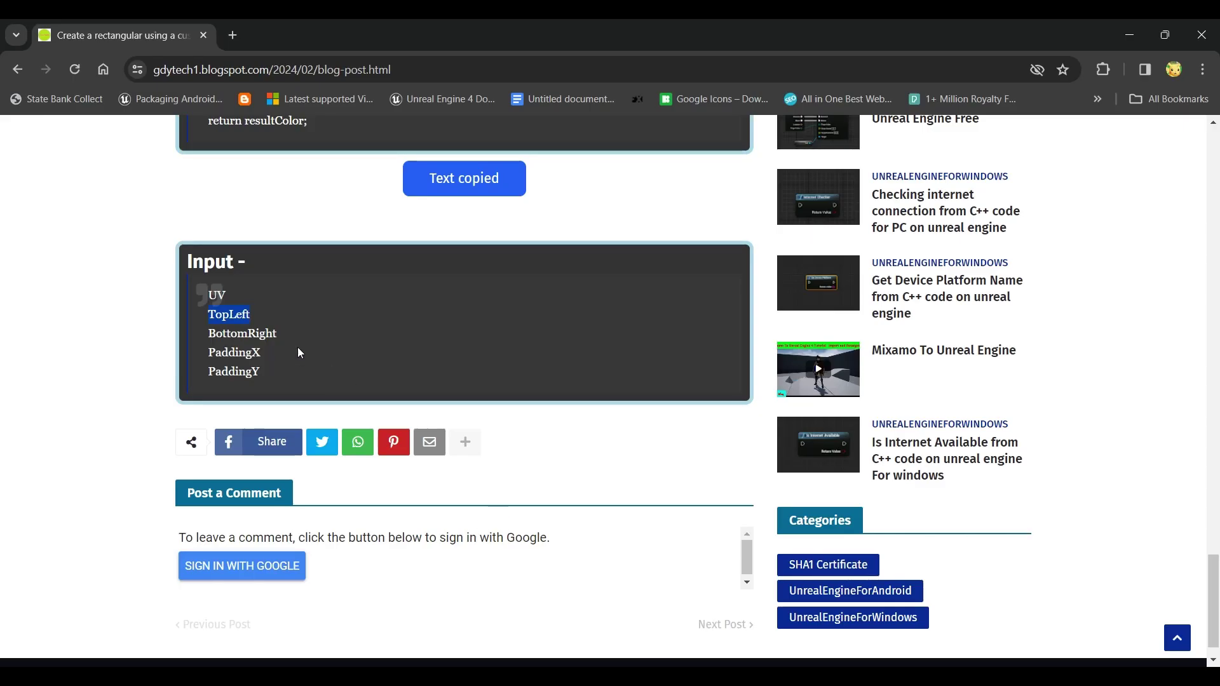
right_click(252, 336)
left_click(284, 352)
key("alt+Tab")
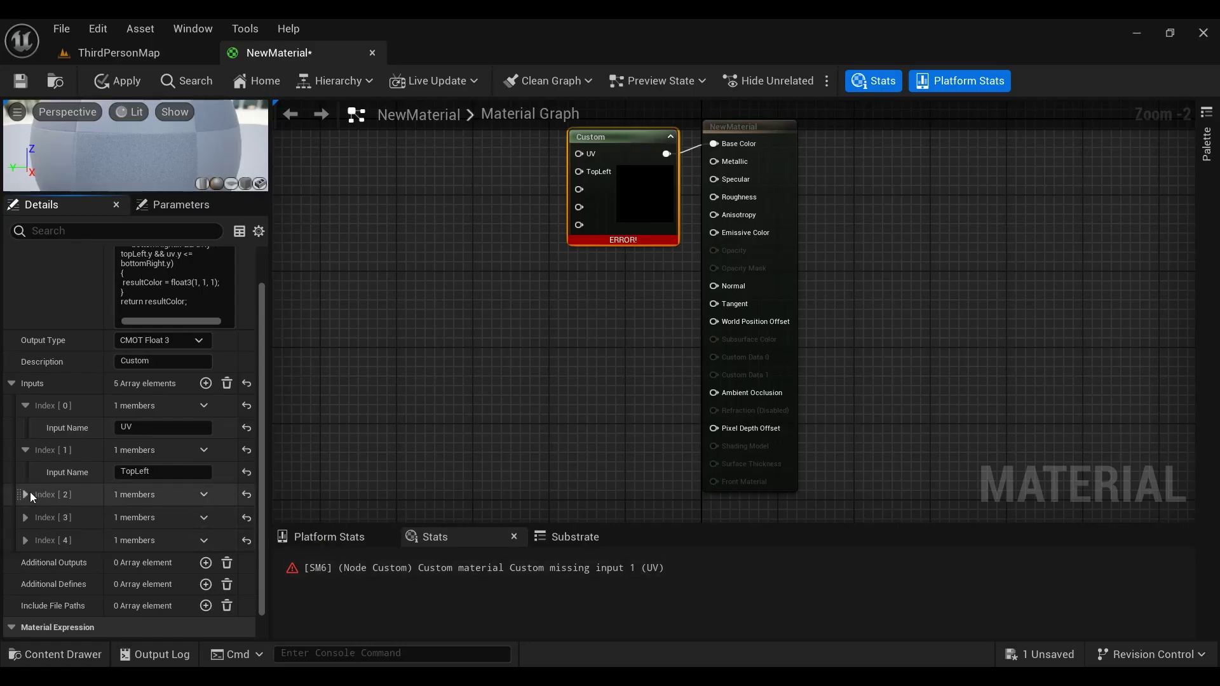
left_click(24, 494)
type("BottomRight")
key("Return")
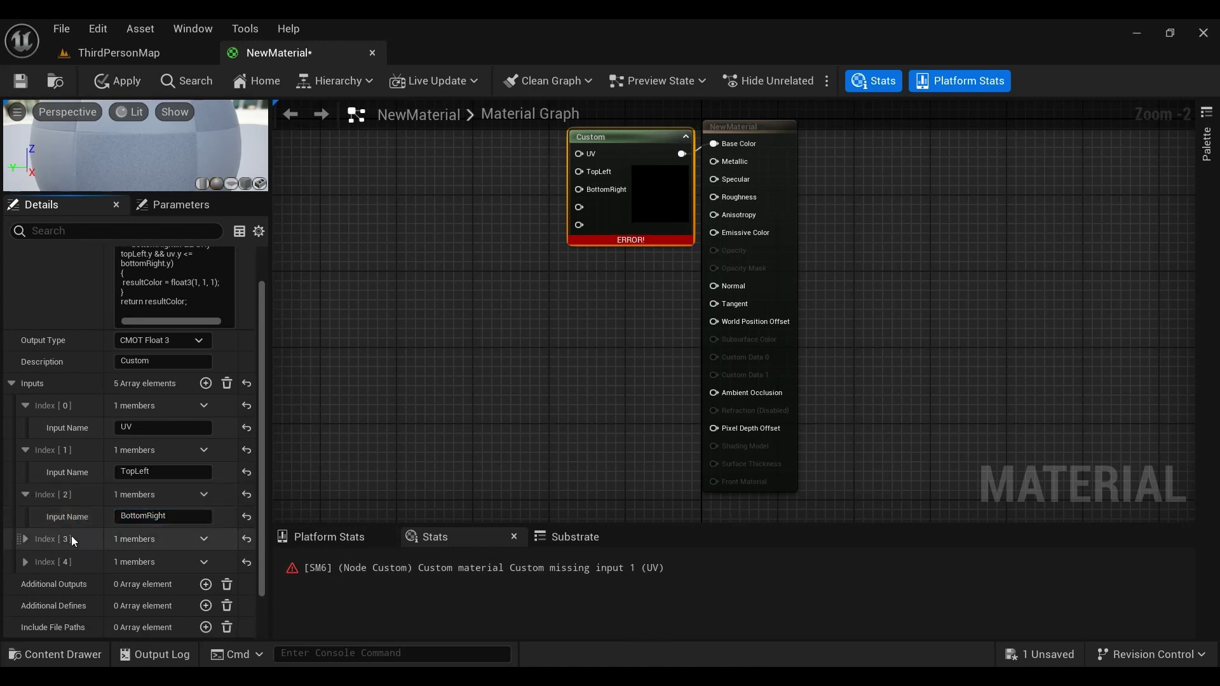
Name the last two Custom inputs PaddingX and PaddingY, copied from the blog.
left_click(24, 539)
scroll(140, 553, "down", 3)
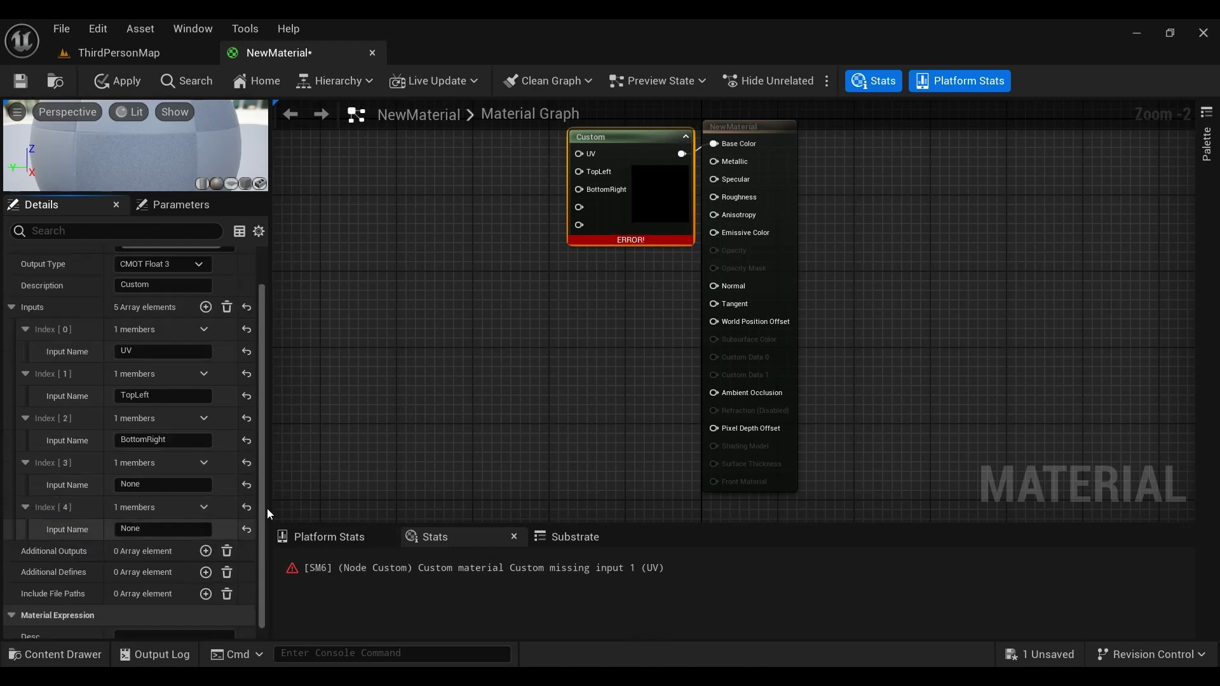
key("alt+Tab")
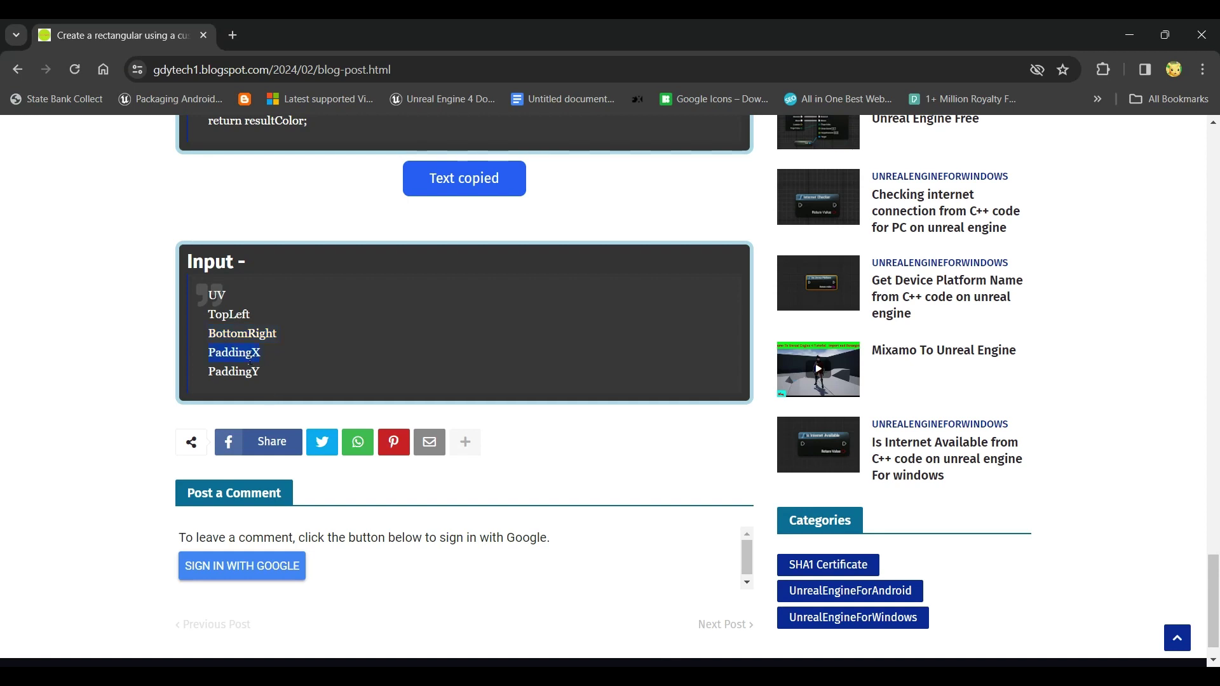
key("alt+Tab")
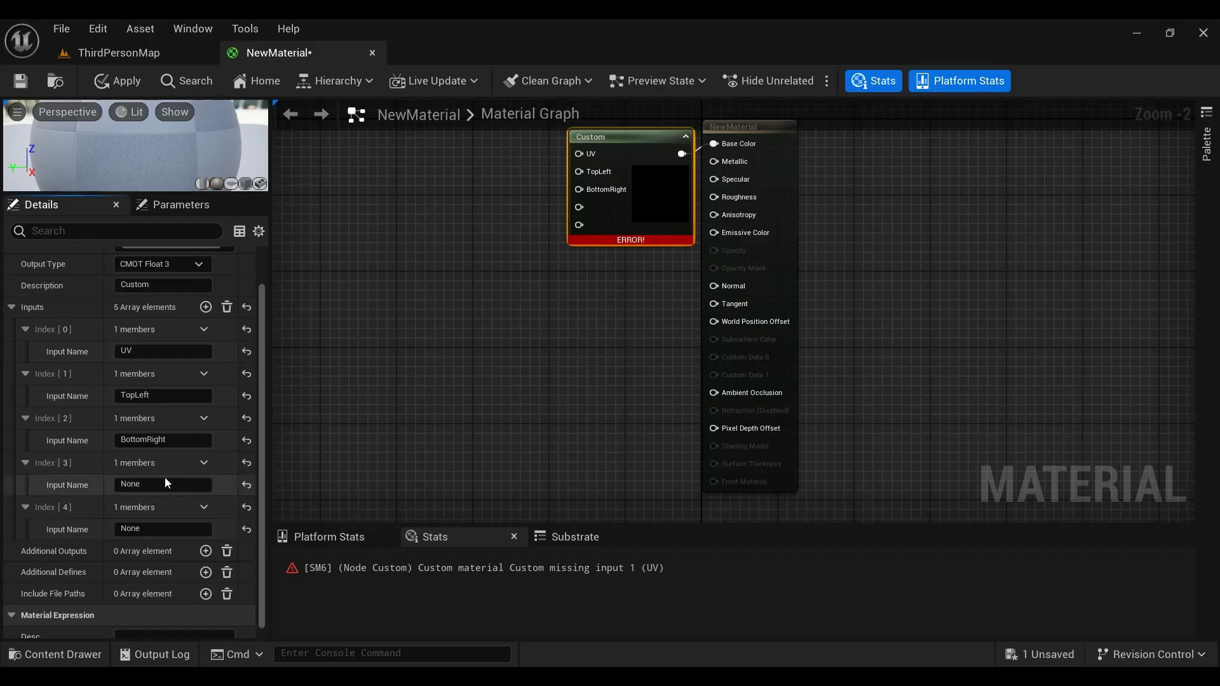
key("alt+Tab")
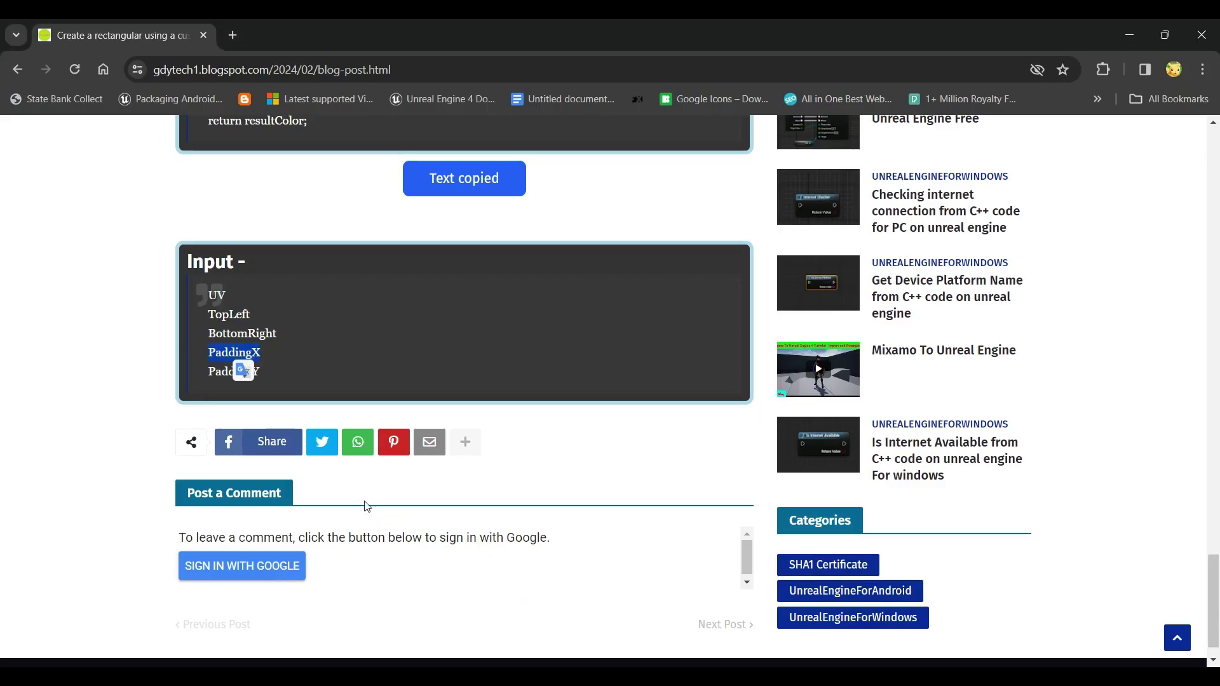
right_click(251, 376)
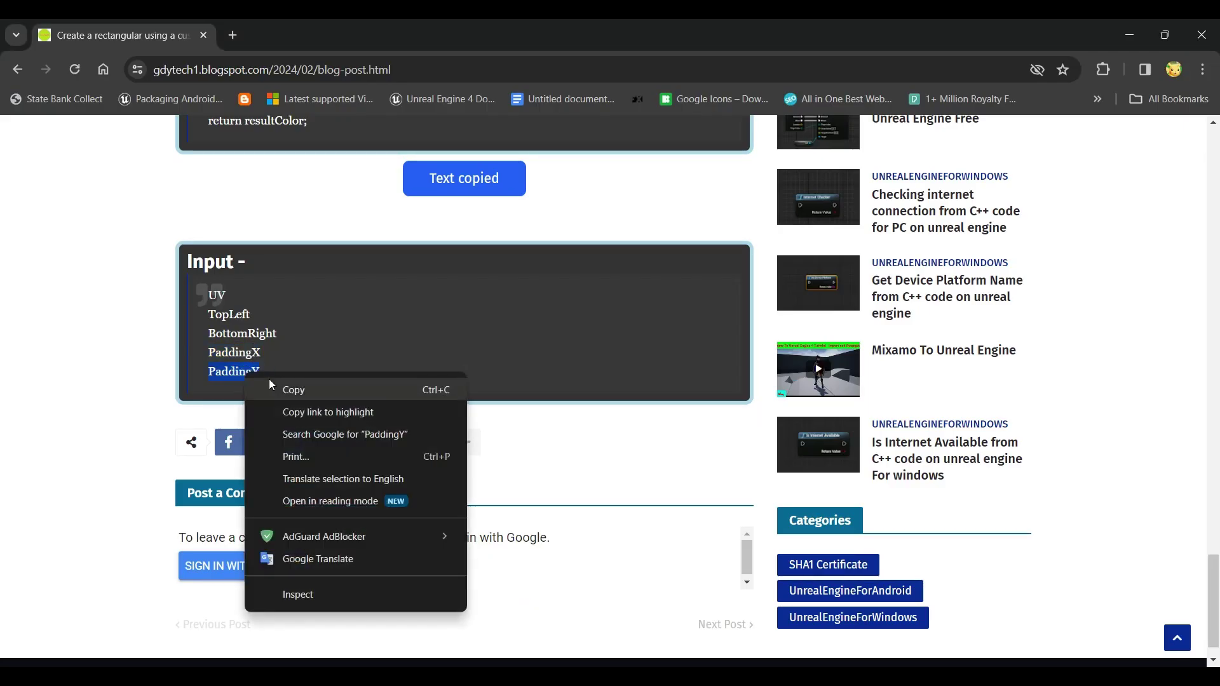
left_click(280, 389)
key("alt+Tab")
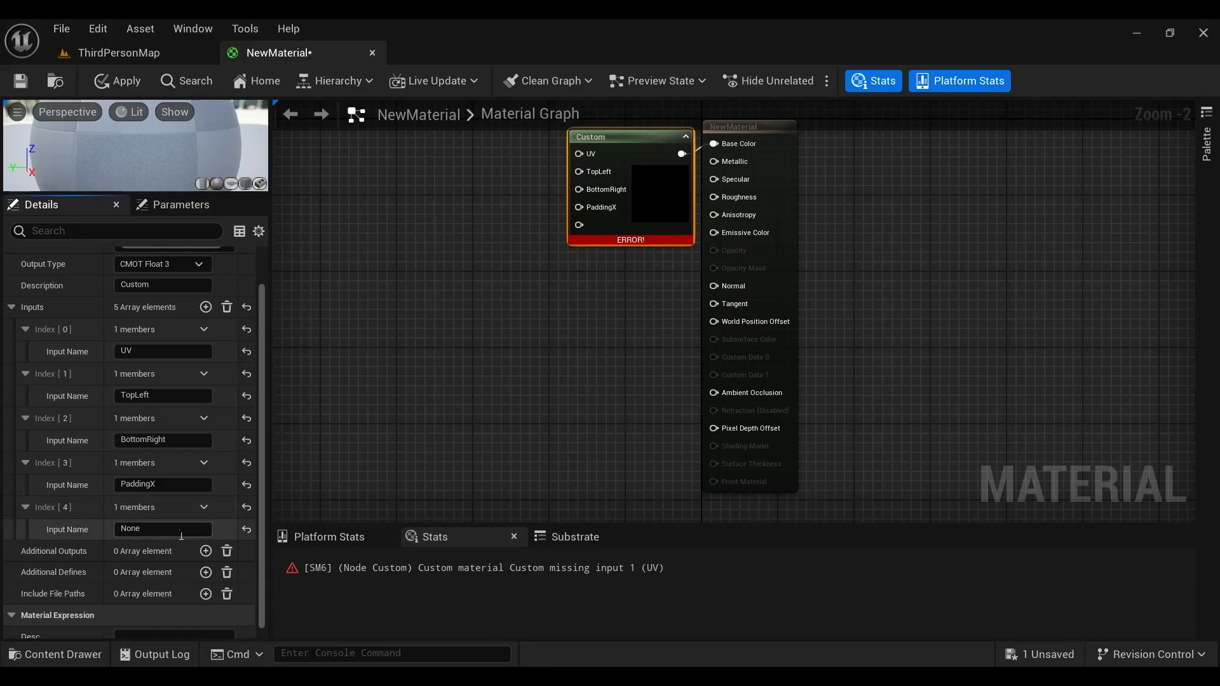
type("PaddingY")
left_click(65, 531)
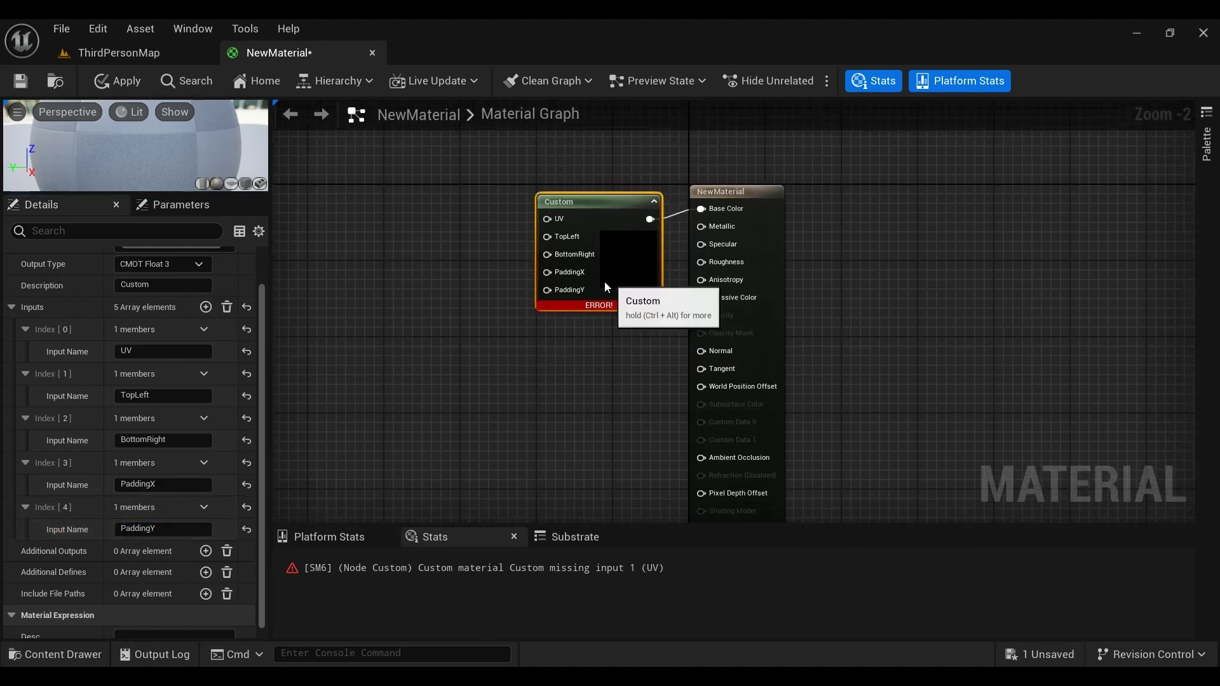
Add a TextureCoordinate node and wire it into the Custom node's UV input.
right_click_drag(486, 288, 494, 274)
scroll(508, 254, "up", 2)
right_click(518, 246)
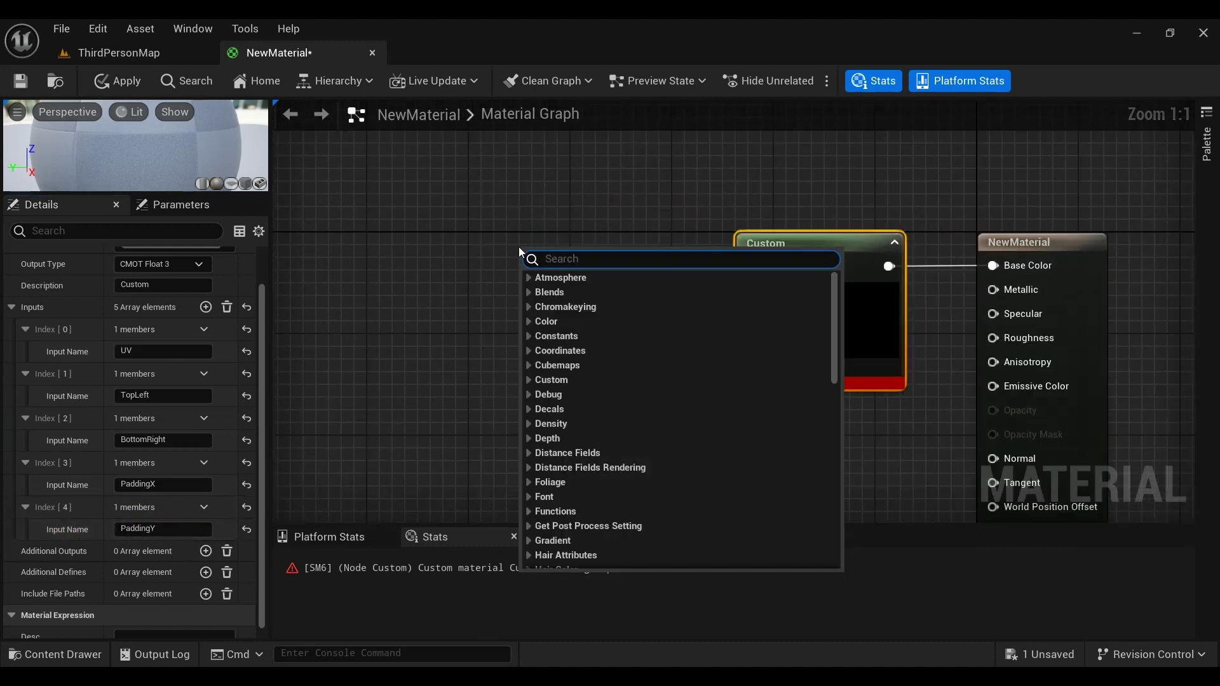
type("TEX")
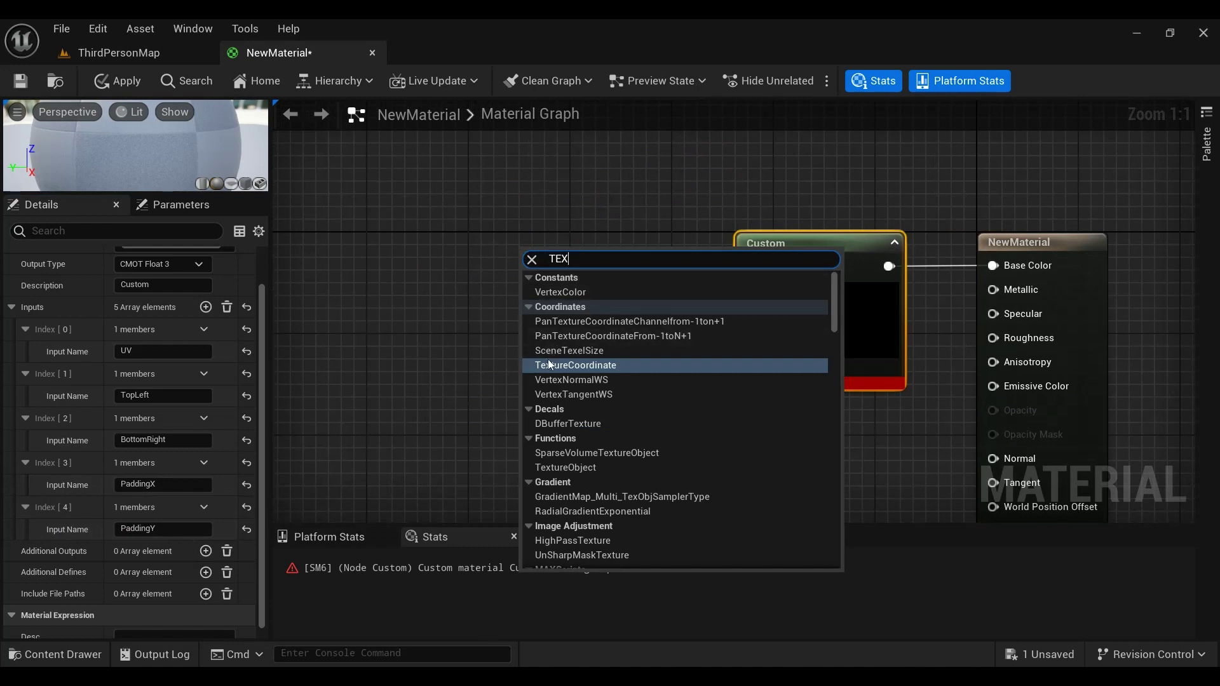
left_click(547, 360)
left_click_drag(655, 280, 749, 265)
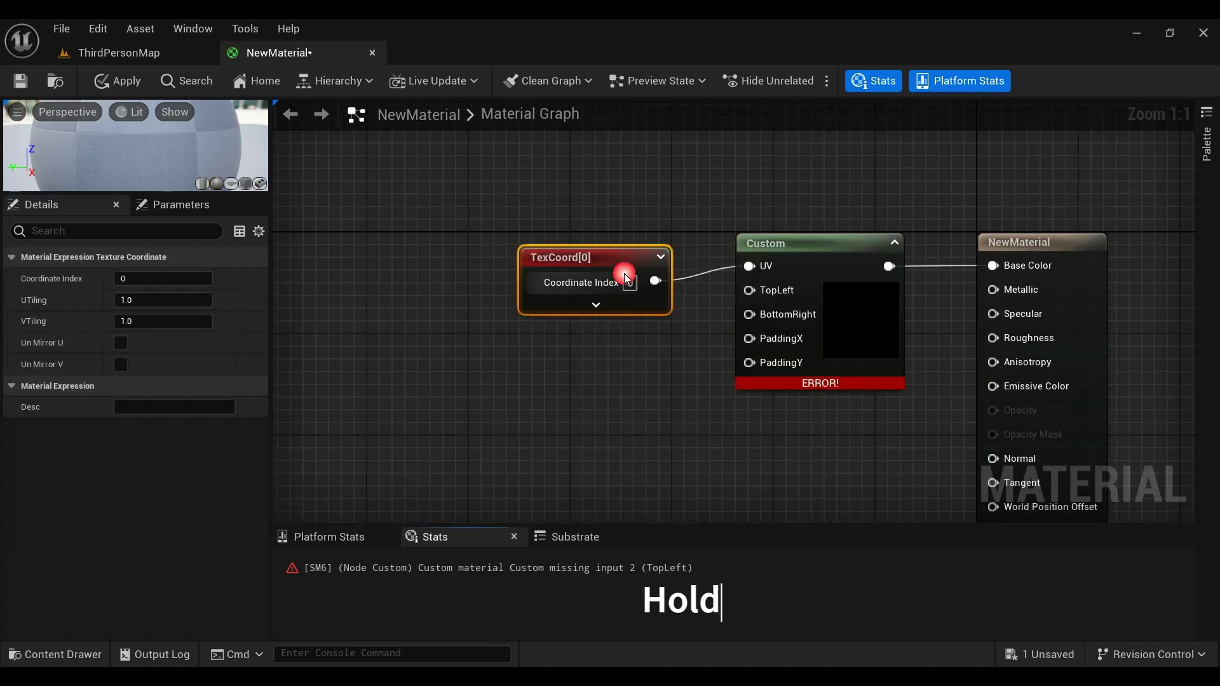
left_click_drag(607, 271, 569, 245)
Add a constant 0 and two 2D vector constants, wiring them to TopLeft, BottomRight and both paddings.
left_click(539, 311)
right_click_drag(515, 387, 483, 314)
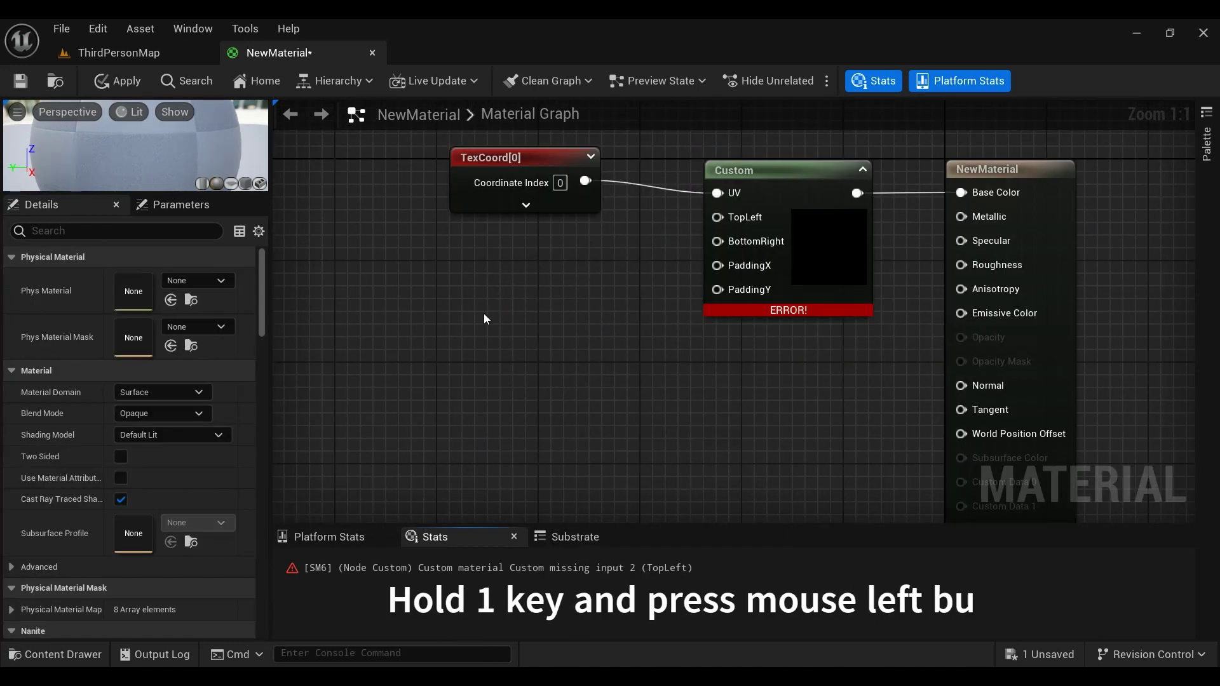
left_click(434, 302)
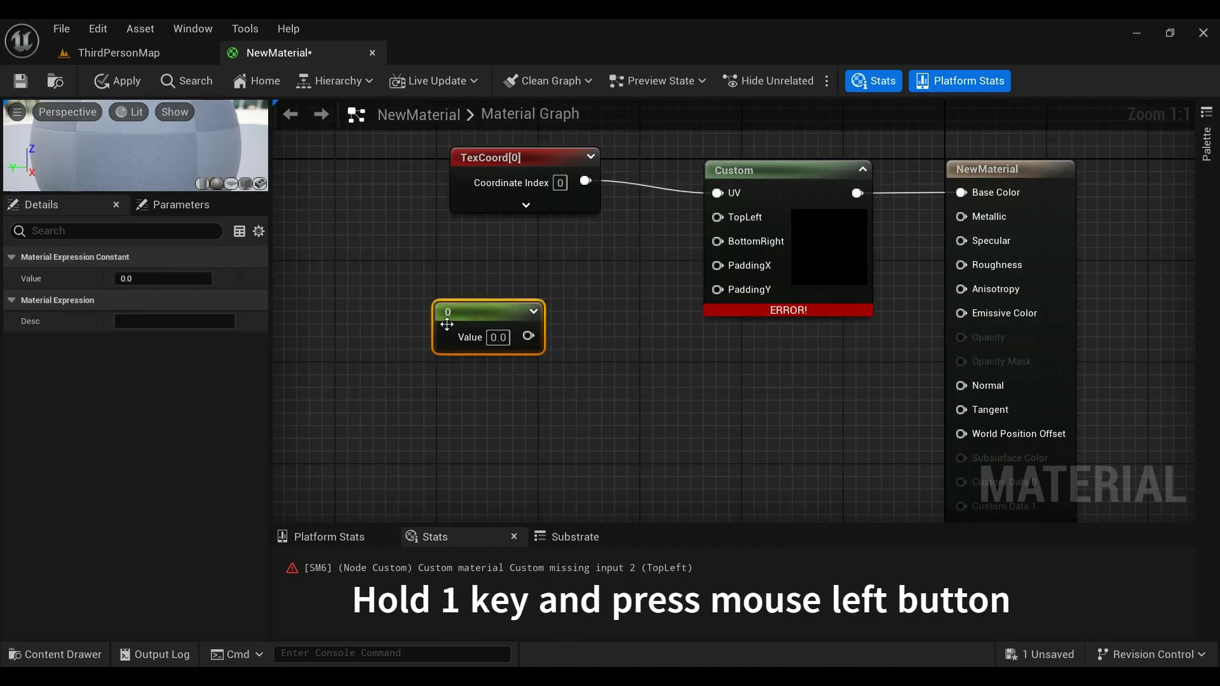
left_click(514, 385)
left_click(669, 376)
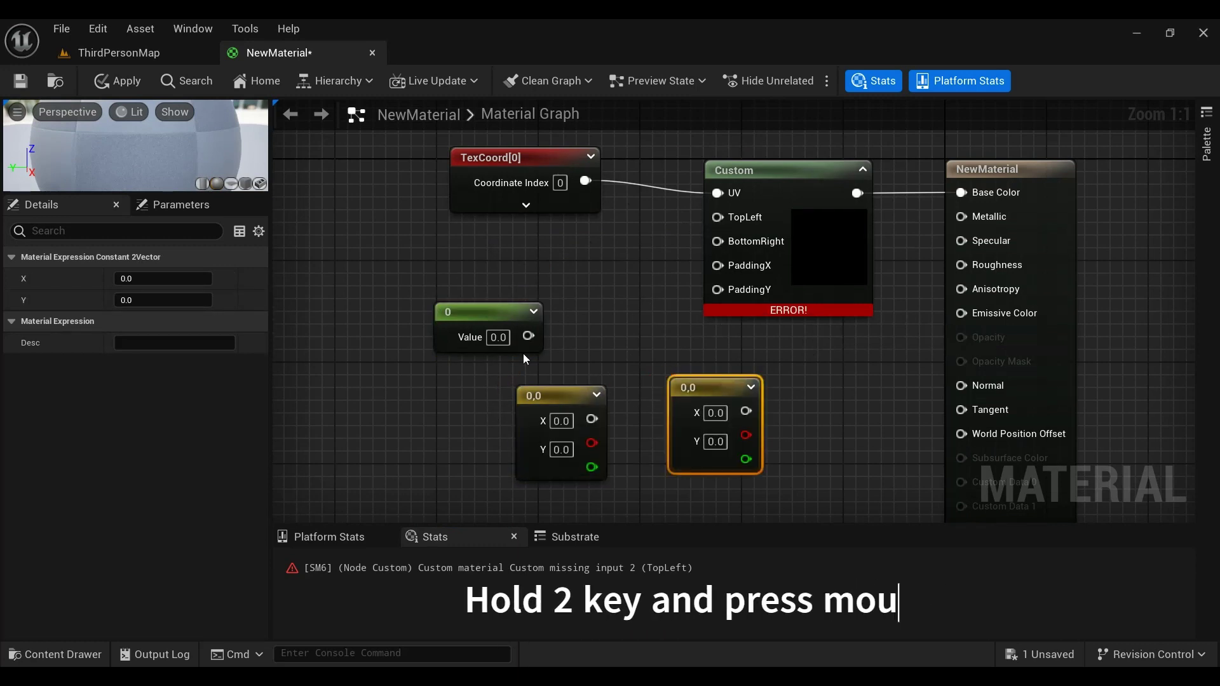
left_click_drag(512, 326, 747, 402)
mouse_move(553, 395)
left_mouse_down()
mouse_move(498, 232)
mouse_move(718, 217)
left_mouse_up()
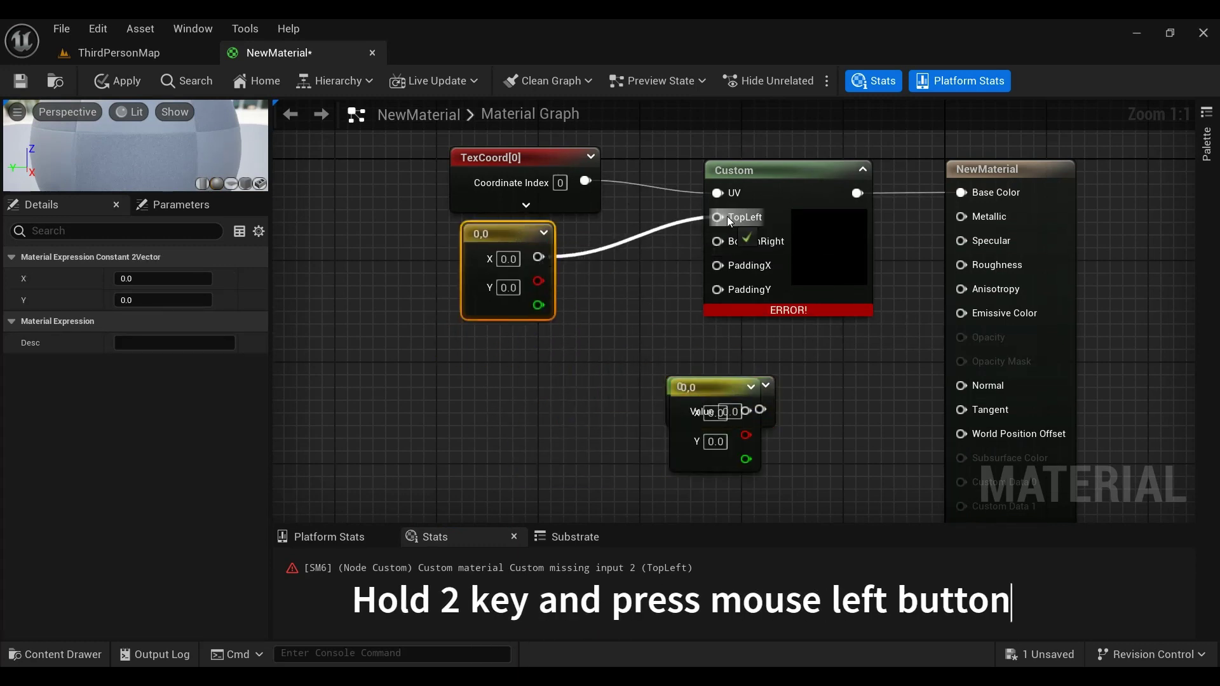
mouse_move(712, 402)
left_mouse_down()
mouse_move(505, 376)
mouse_move(747, 243)
left_mouse_up()
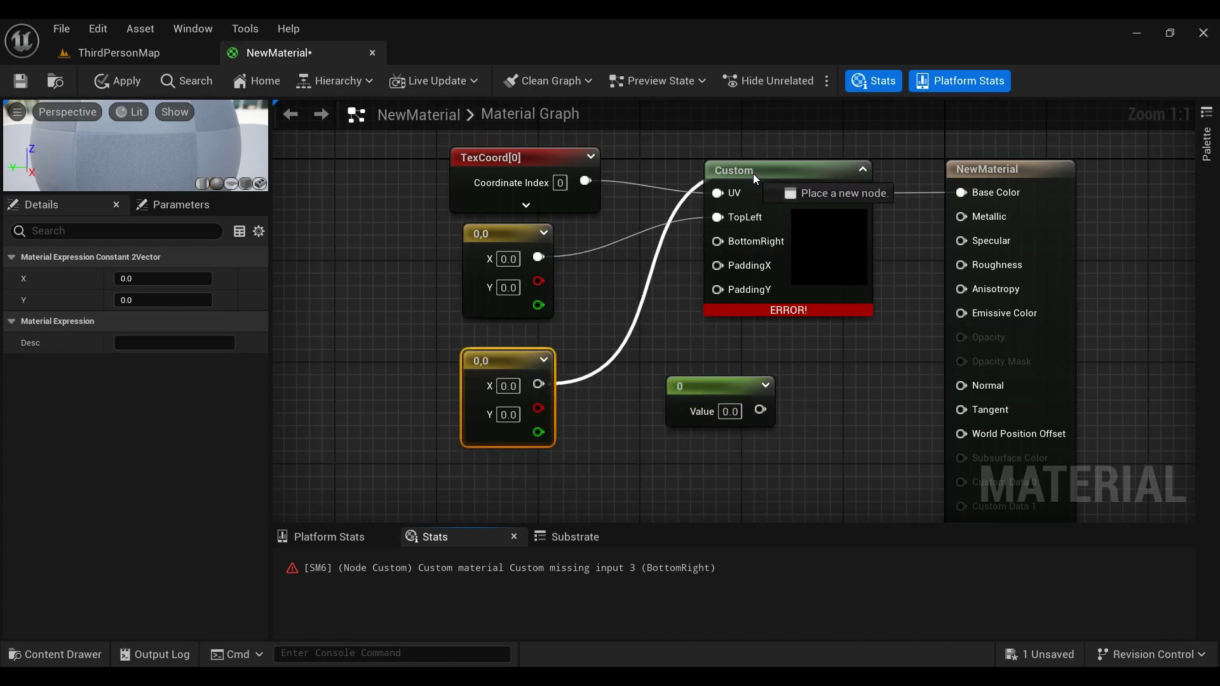
mouse_move(730, 400)
left_mouse_down()
mouse_move(679, 413)
mouse_move(718, 290)
mouse_move(709, 424)
left_mouse_up()
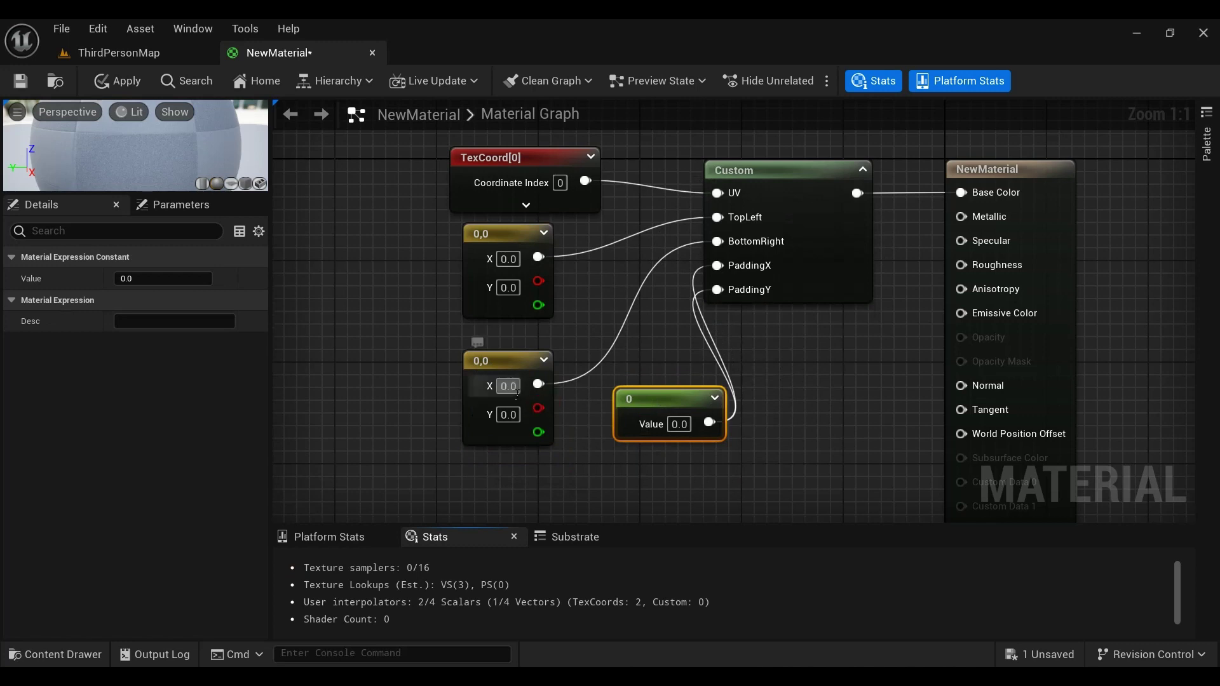
Set the BottomRight vector constant to 1,1.
type("1")
key("Return")
left_click(508, 414)
type("1")
left_click(275, 204)
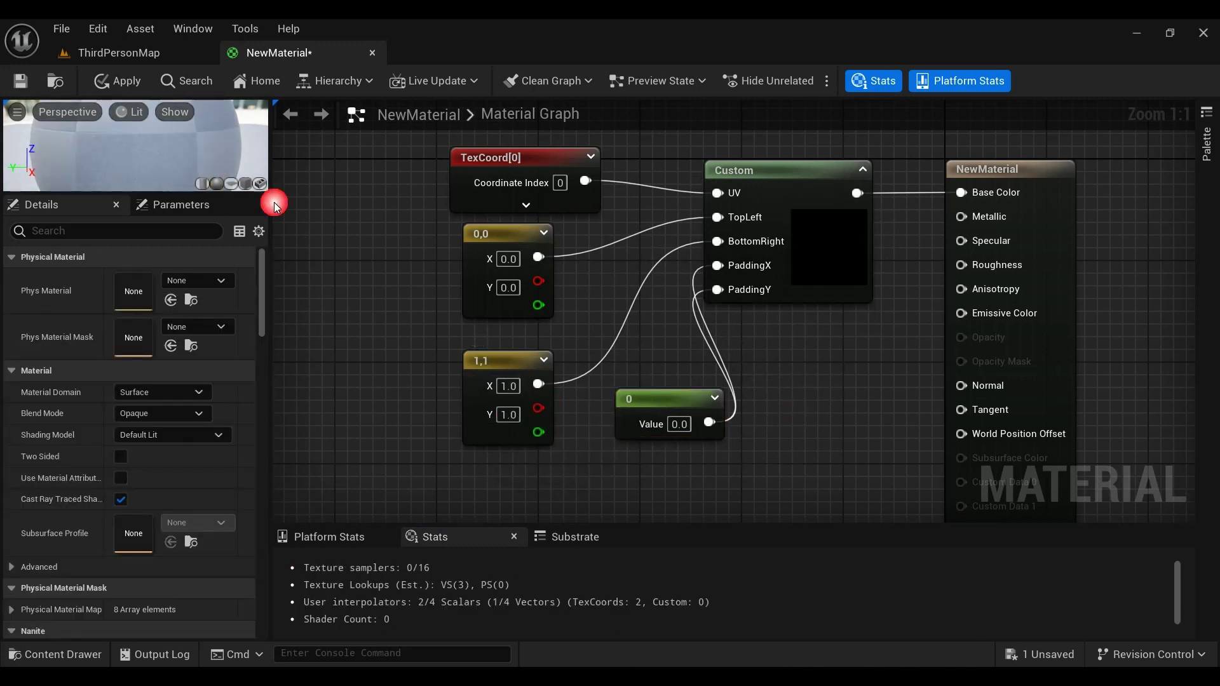
Apply the material, refresh the Custom node preview, and move the zero constant down-left.
left_click(124, 82)
left_click(855, 178)
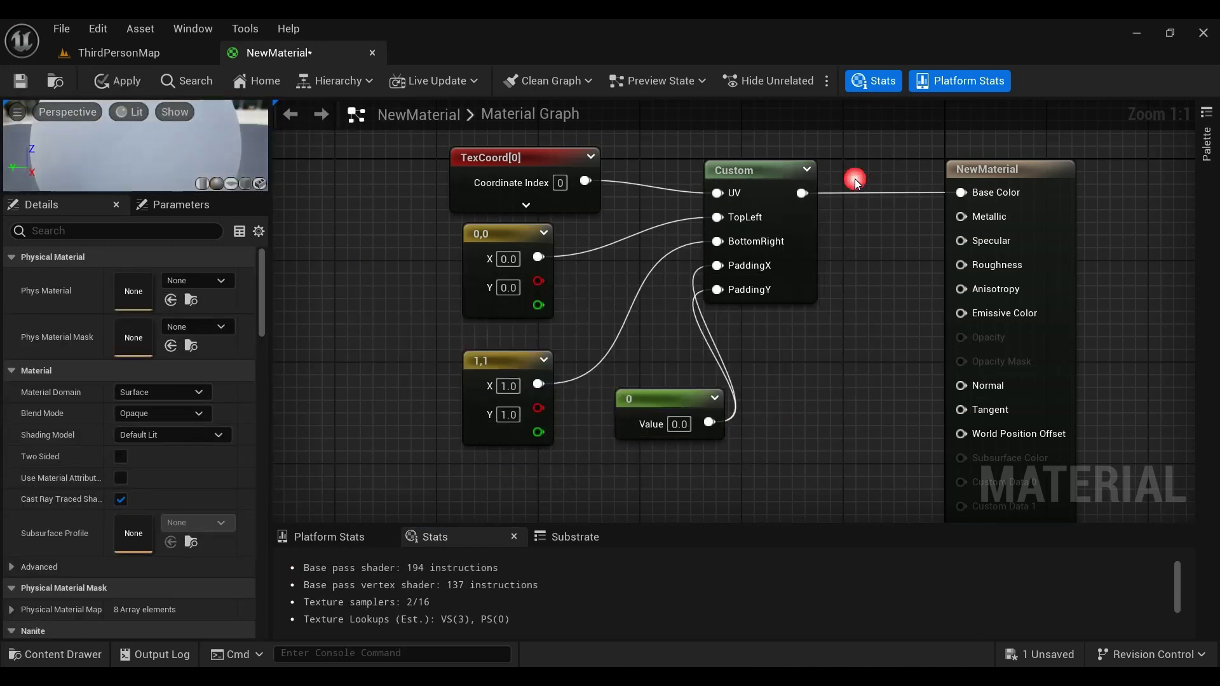
left_click(812, 173)
left_click_drag(687, 401, 650, 452)
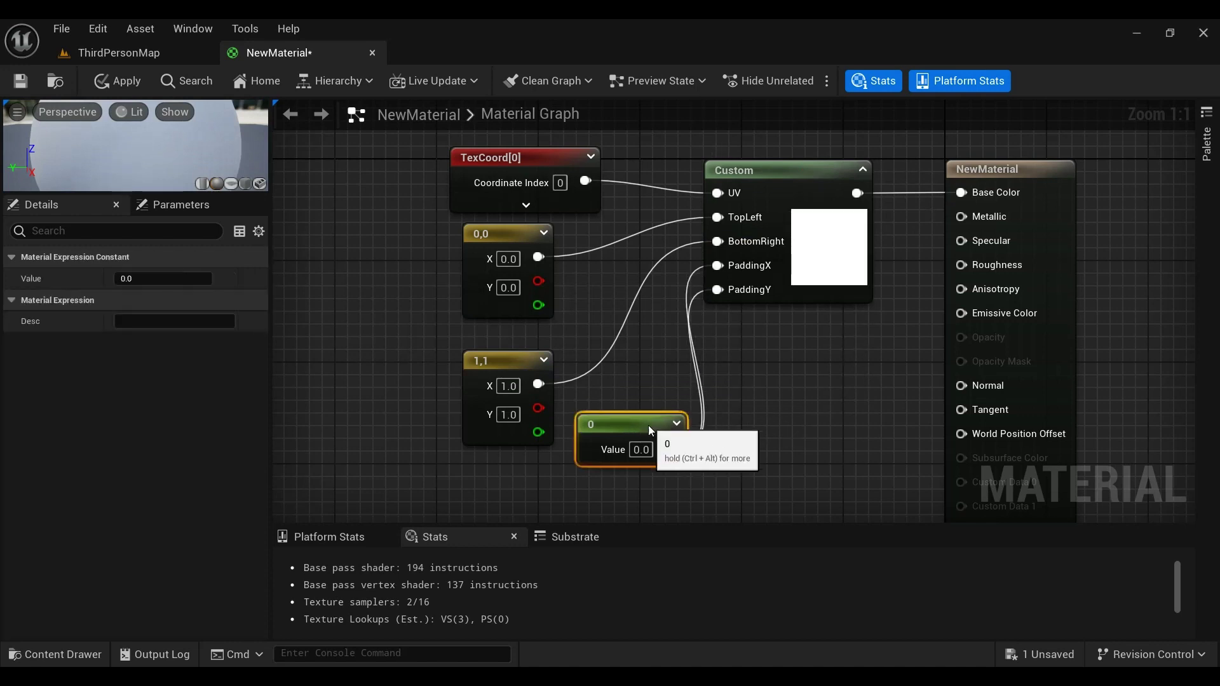
right_click_drag(748, 360, 680, 368)
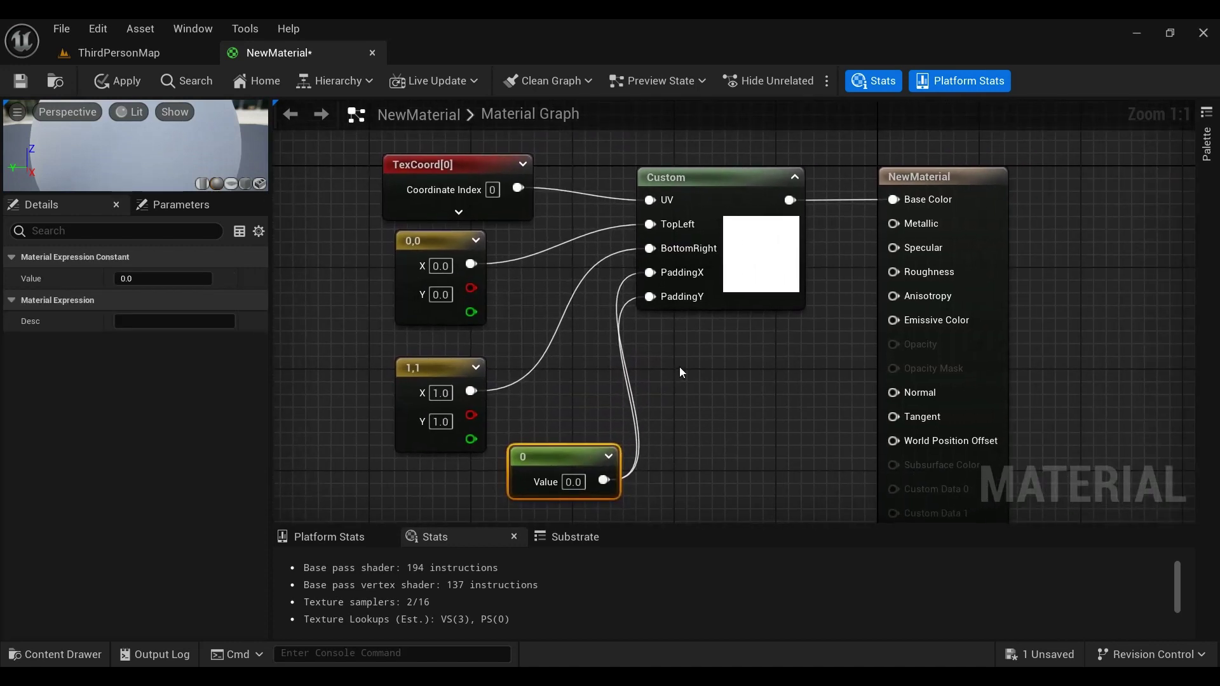
Enlarge the blog's reference node graph, which uses 0.2,0.2 for the top-left corner.
key("alt+Tab")
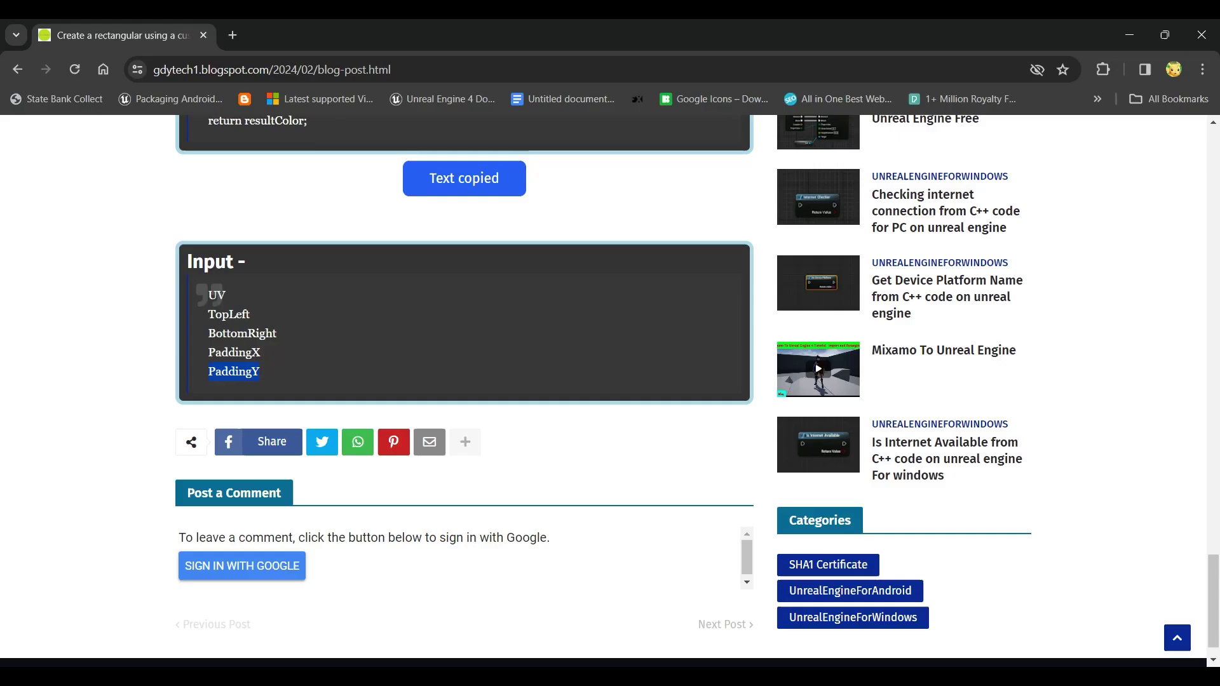
scroll(592, 484, "up", 4)
scroll(593, 474, "up", 5)
scroll(597, 474, "up", 4)
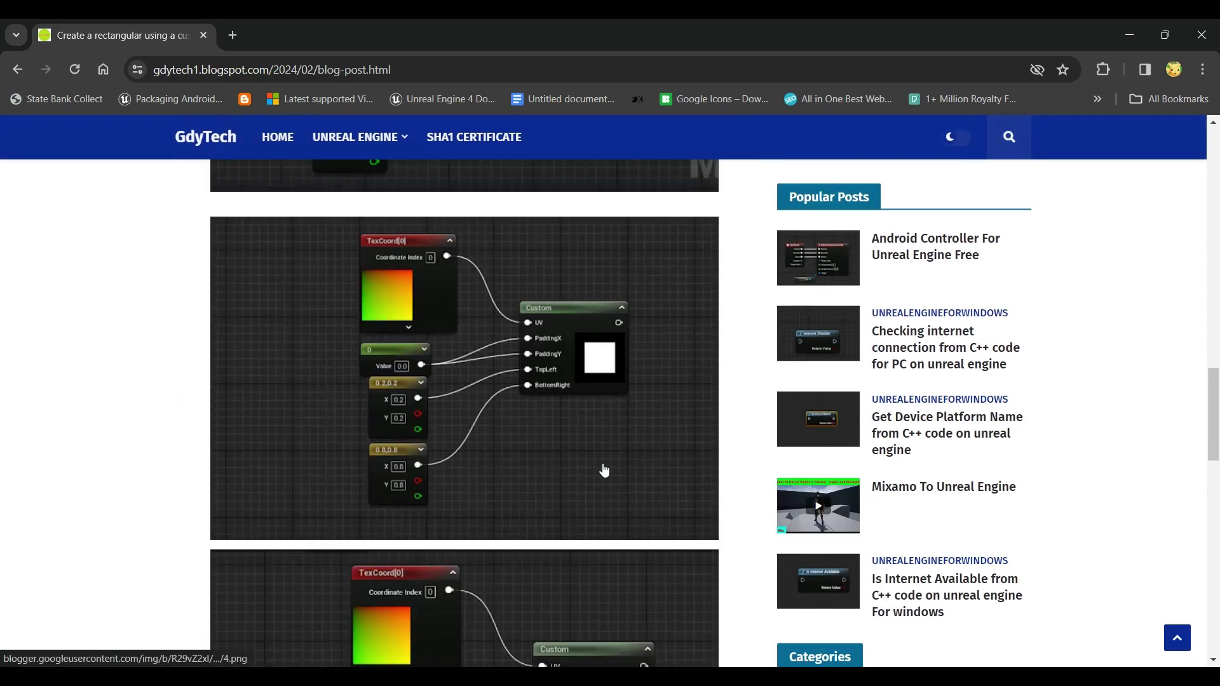
scroll(602, 469, "up", 3)
scroll(604, 468, "up", 6)
scroll(608, 467, "up", 10)
scroll(608, 462, "down", 5)
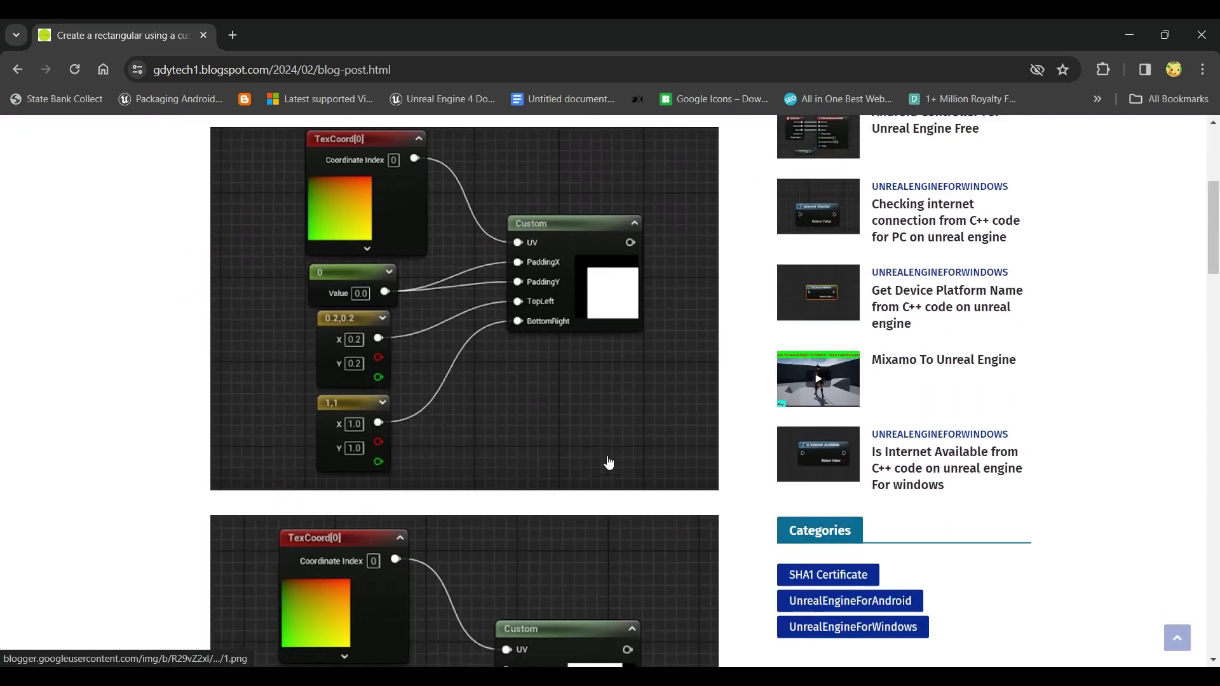
left_click(572, 376)
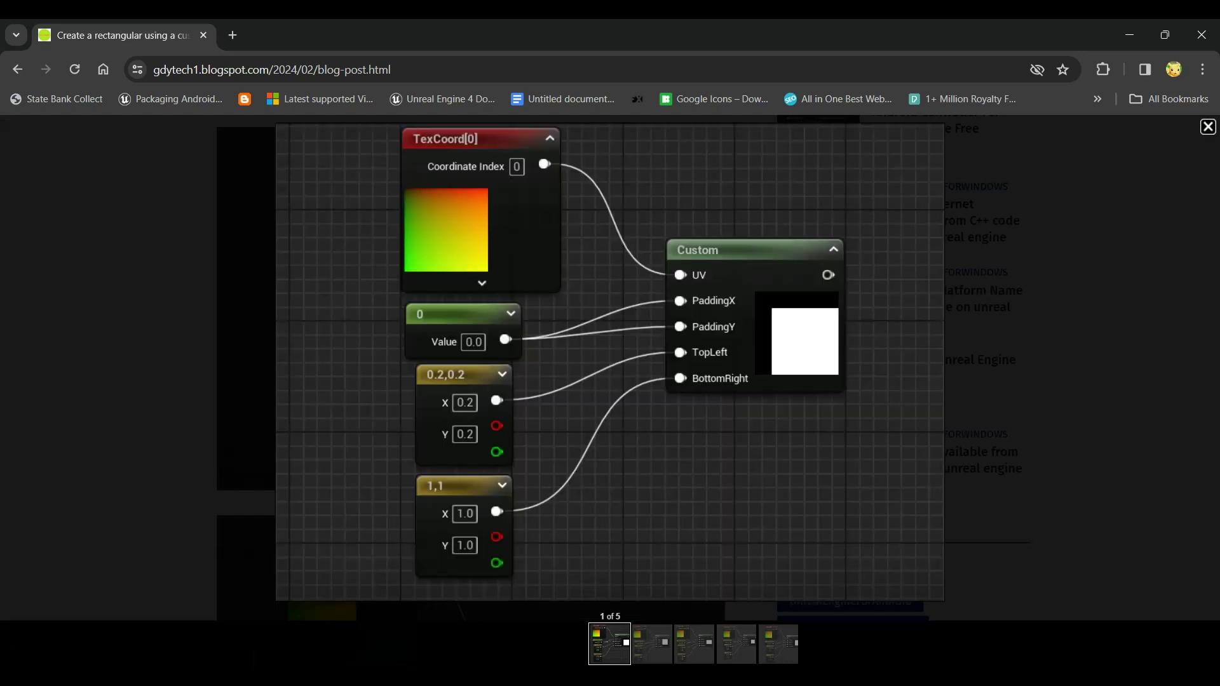
key("alt+Tab")
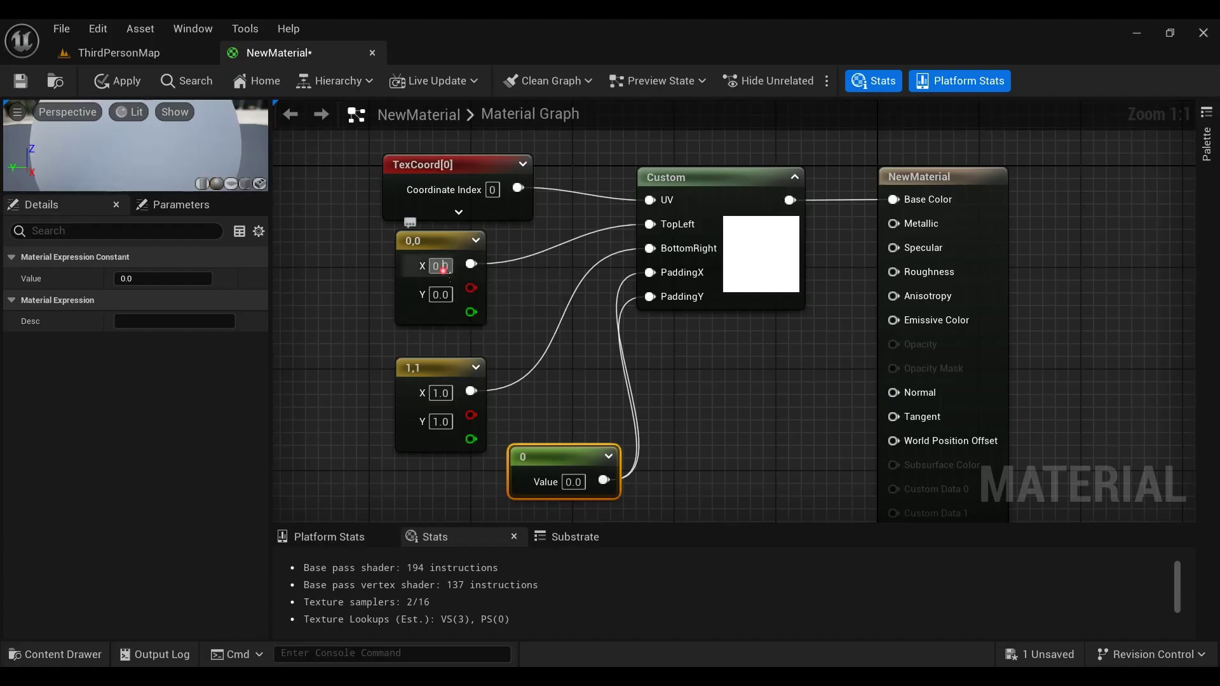
Set the TopLeft vector constant to 0.2,0.2.
type("0.2")
left_click(445, 294)
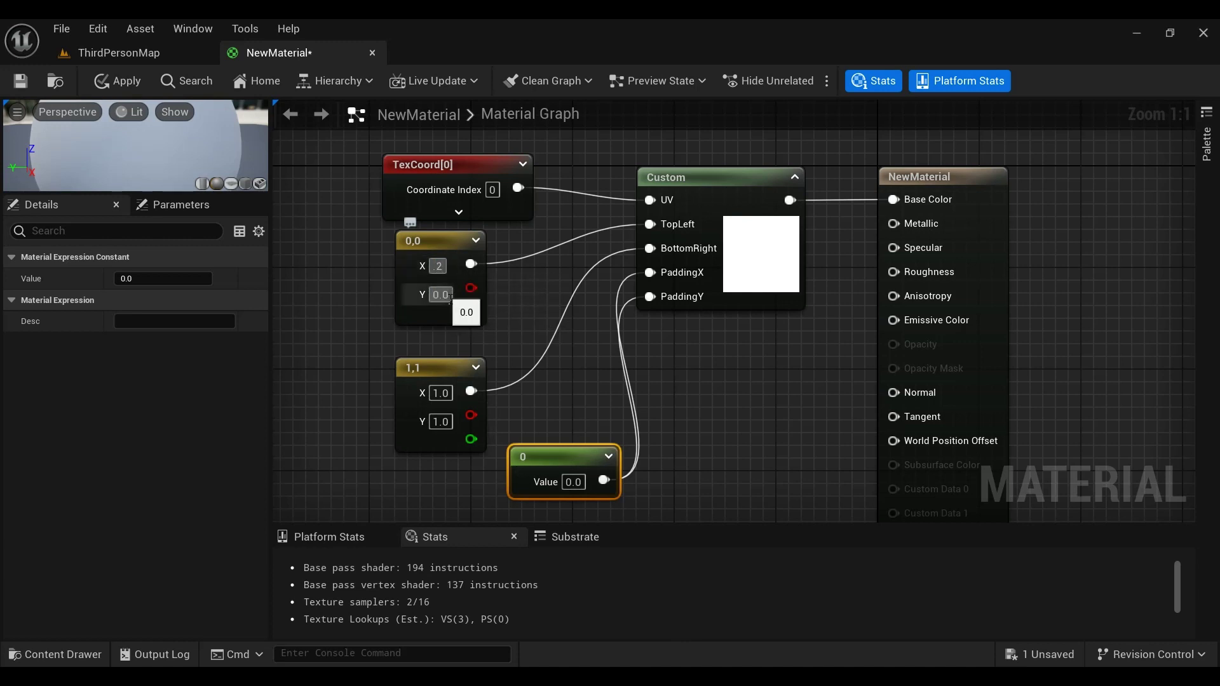
type("0.2")
left_click(518, 337)
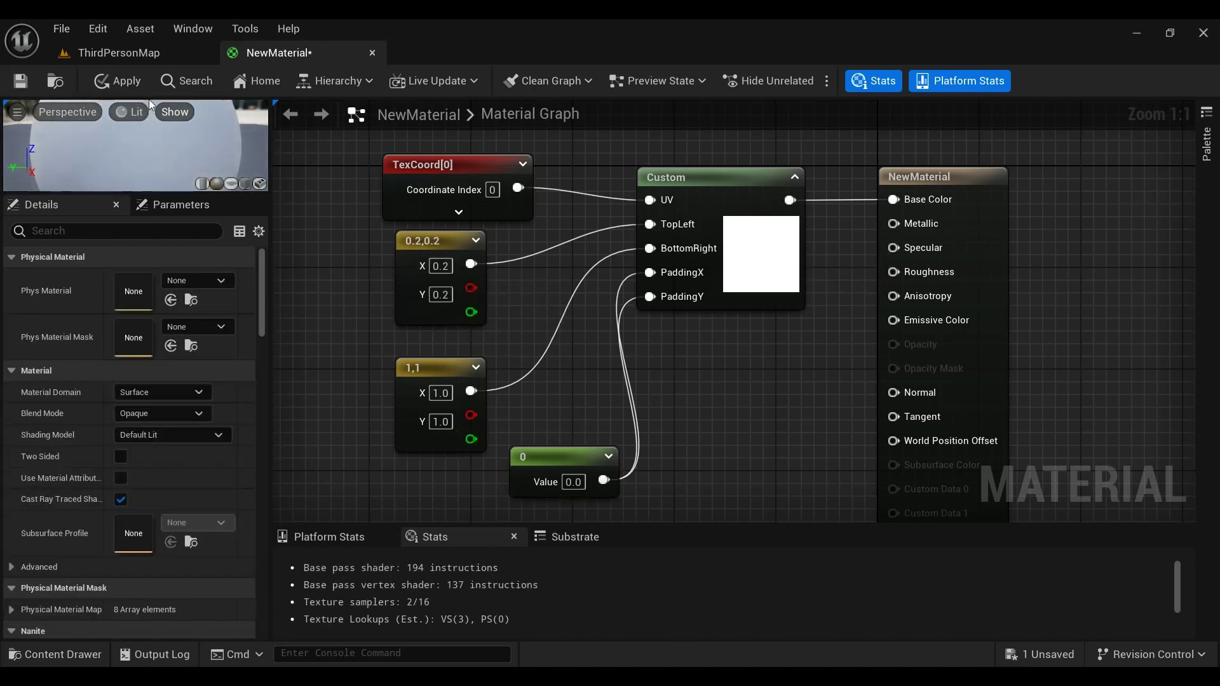
Apply the updated material and return to the ThirdPersonMap level.
left_click(117, 81)
left_click(793, 179)
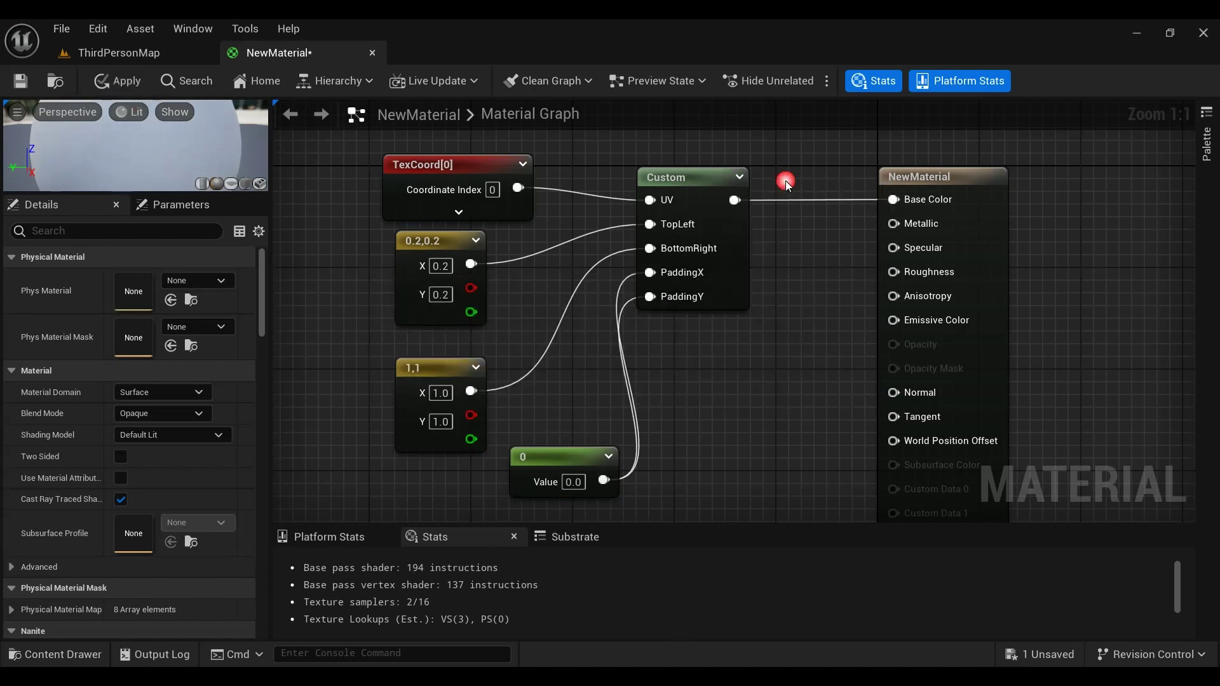
left_click(740, 178)
right_click_drag(740, 345, 718, 365)
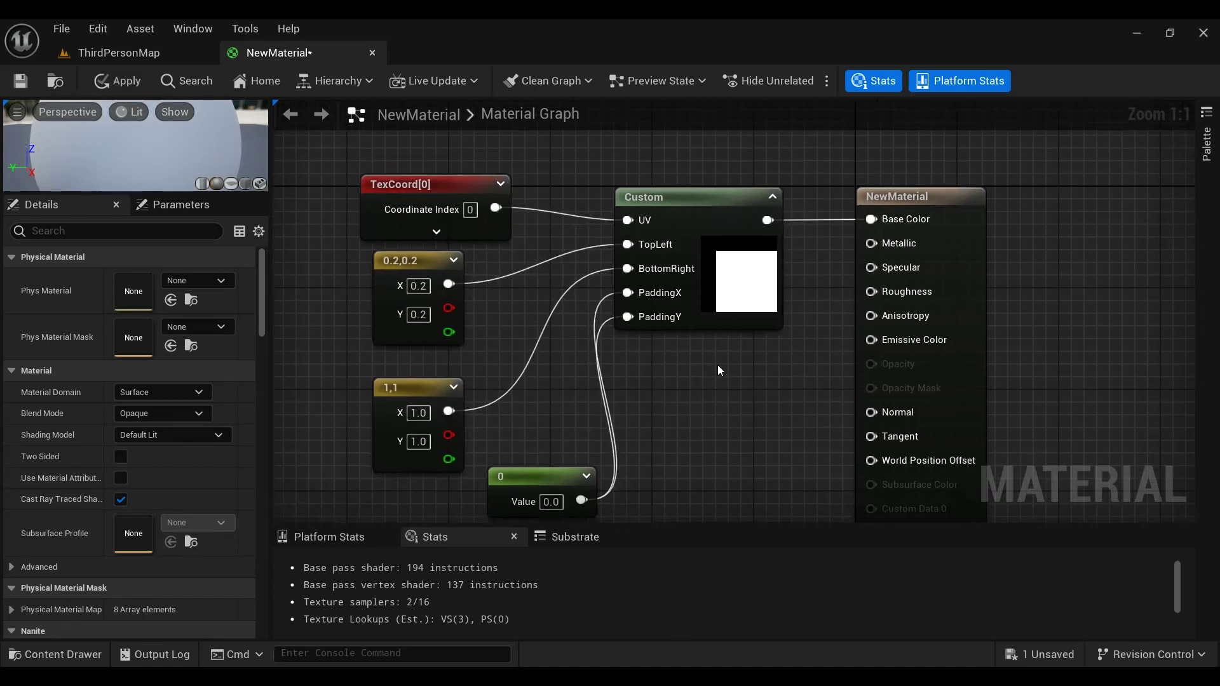
left_click(158, 56)
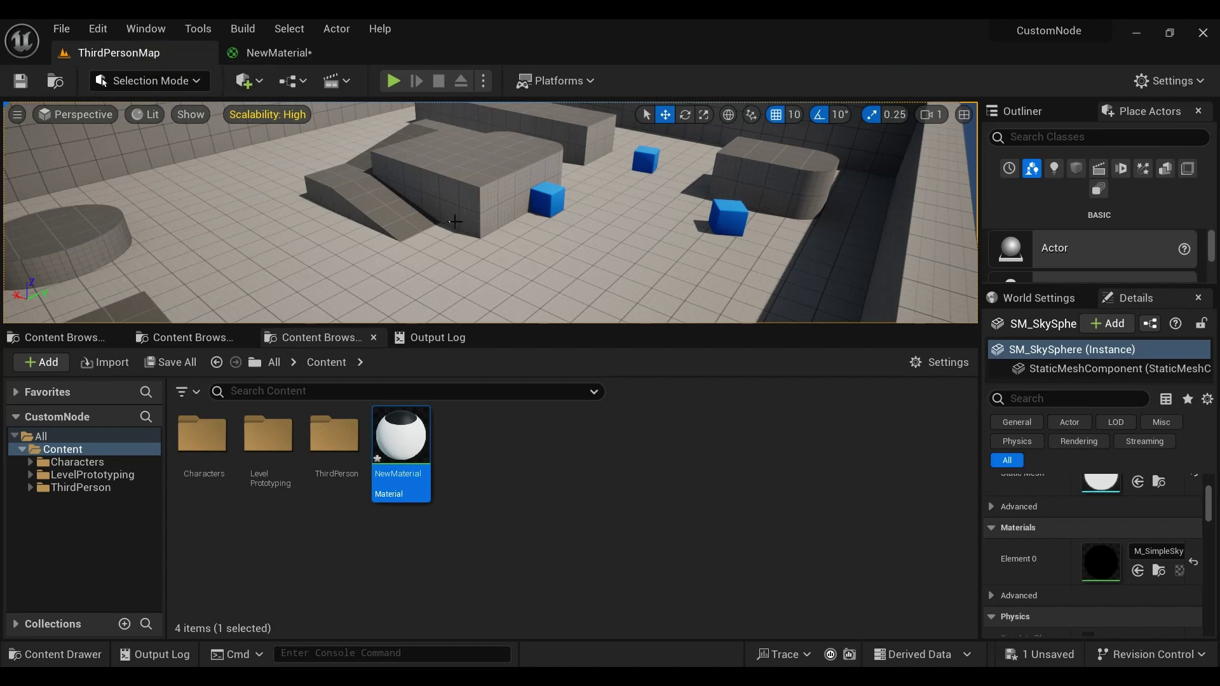
Place a Plane from the basic Shapes list into the ThirdPersonMap level.
right_click_drag(455, 222, 738, 202)
left_click(1077, 168)
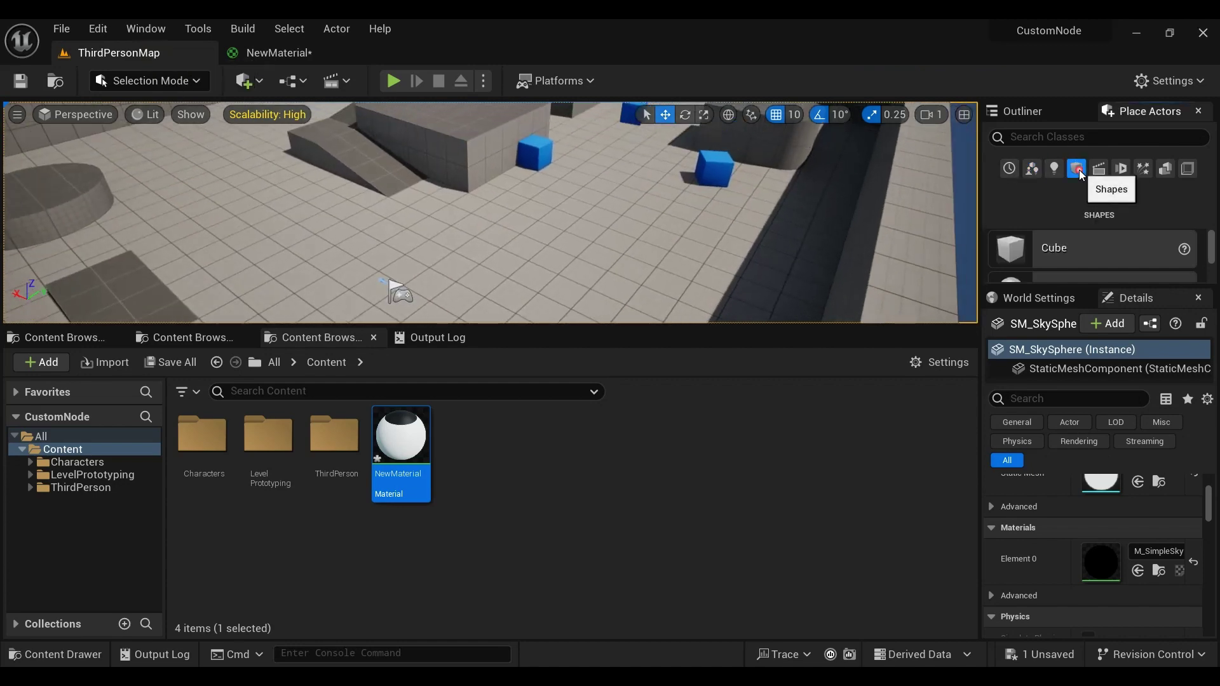
scroll(1080, 254, "down", 3)
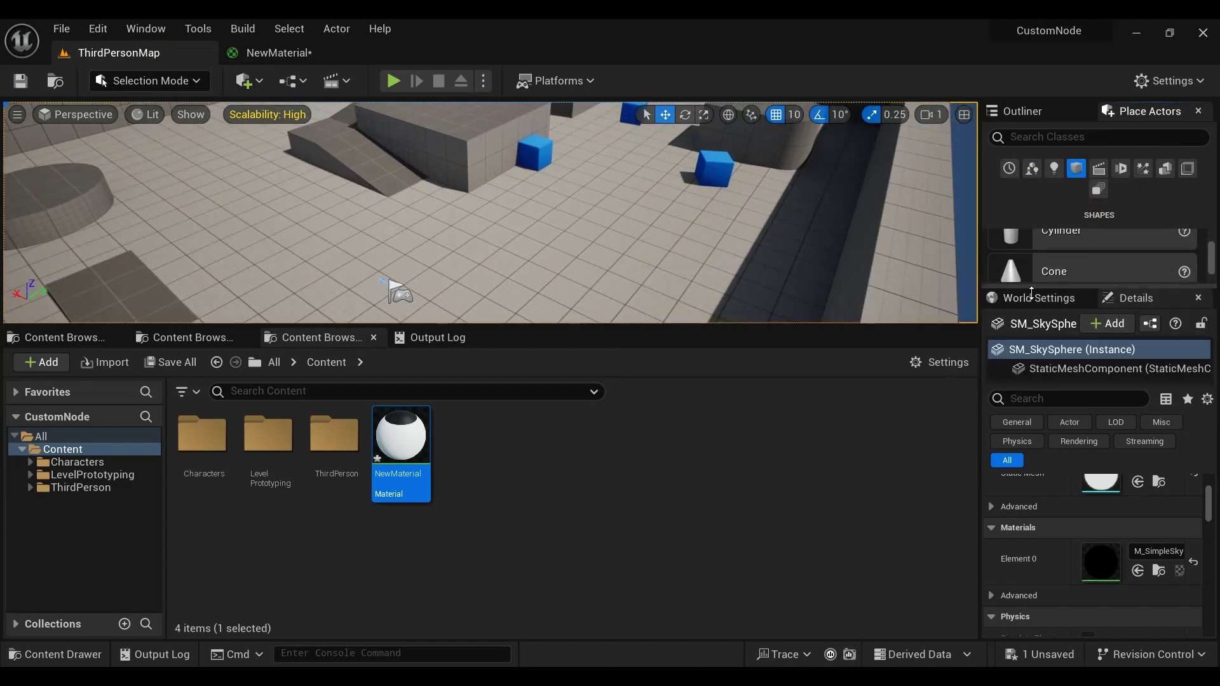
left_click_drag(1037, 300, 1037, 419)
left_click_drag(1116, 385, 486, 260)
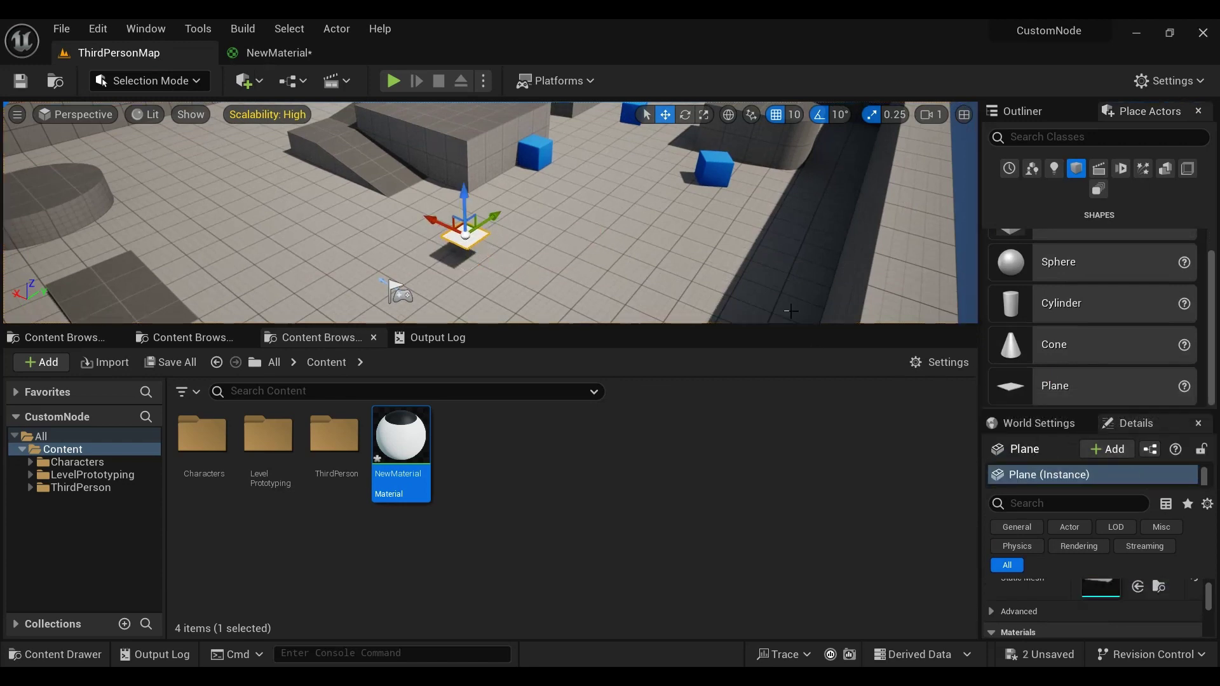
Lock the plane's scale and set it uniformly to 10.
scroll(1088, 585, "down", 1)
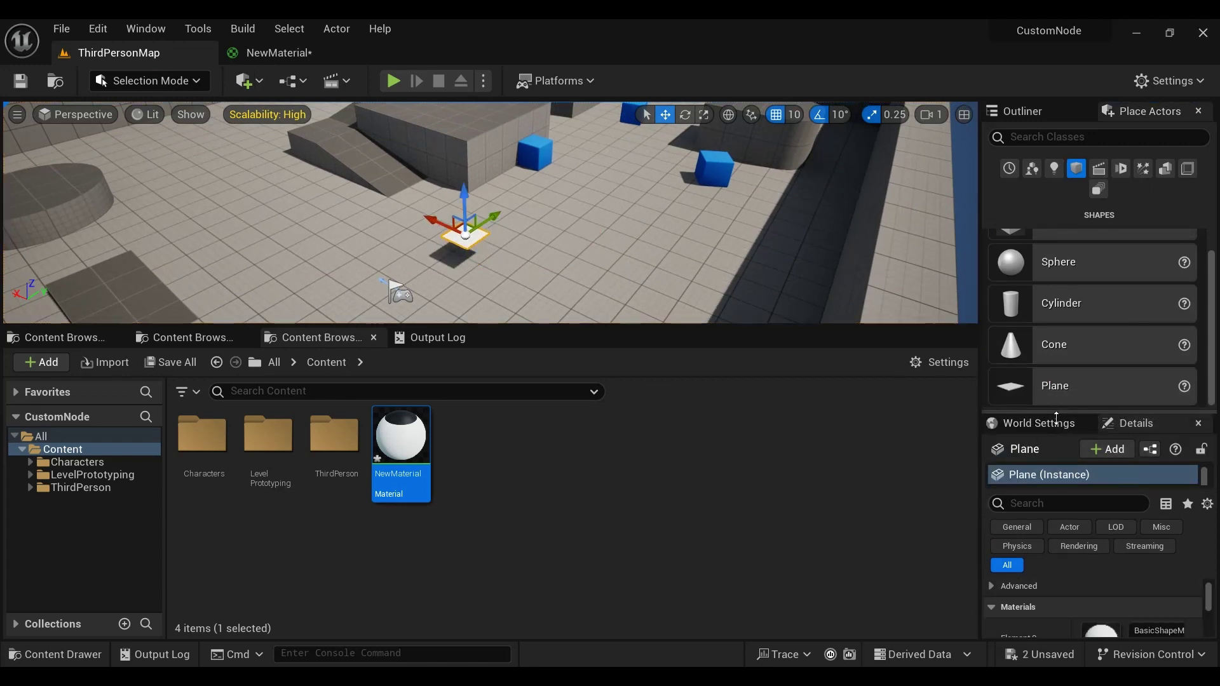
left_click_drag(1057, 419, 1056, 291)
scroll(1100, 544, "up", 2)
scroll(1100, 545, "up", 3)
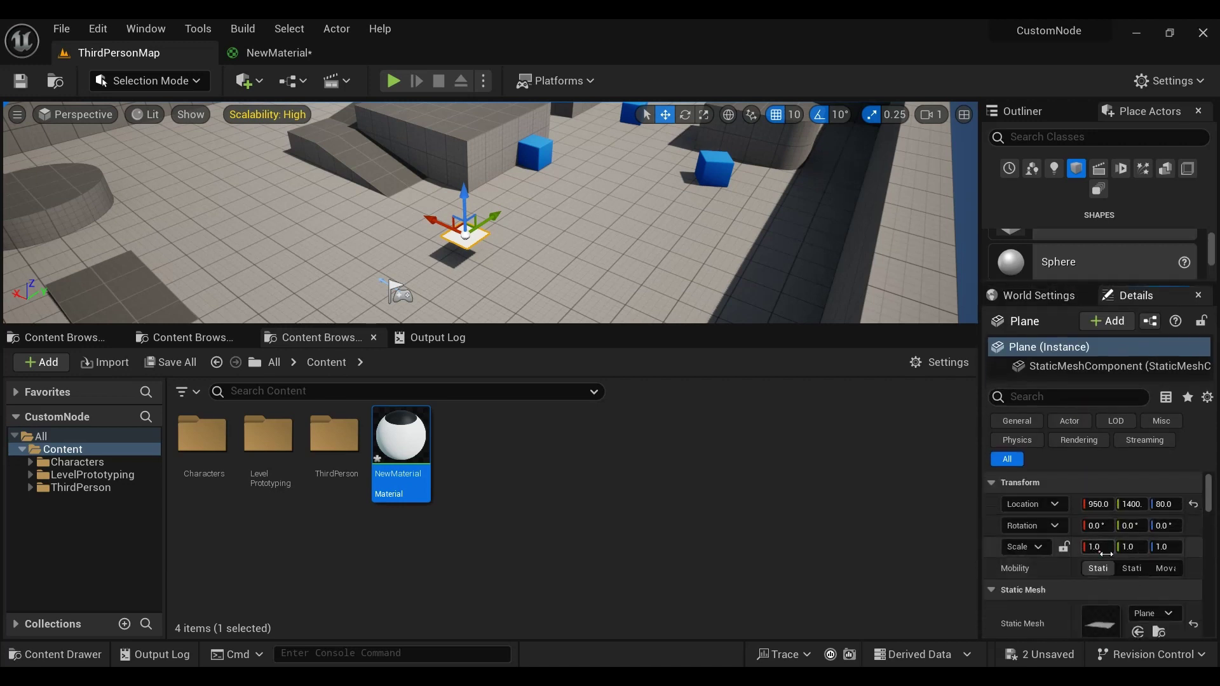
type("10")
key("Return")
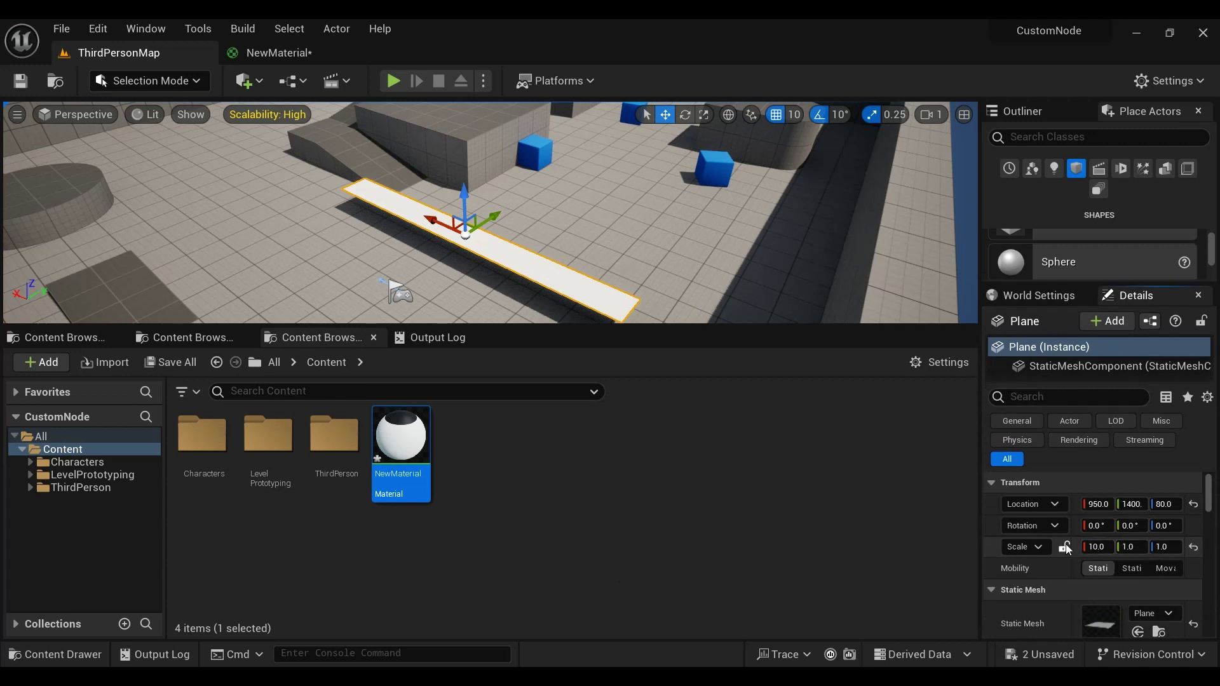
left_click(1193, 548)
left_click(1100, 553)
left_click(1065, 547)
left_click(1103, 550)
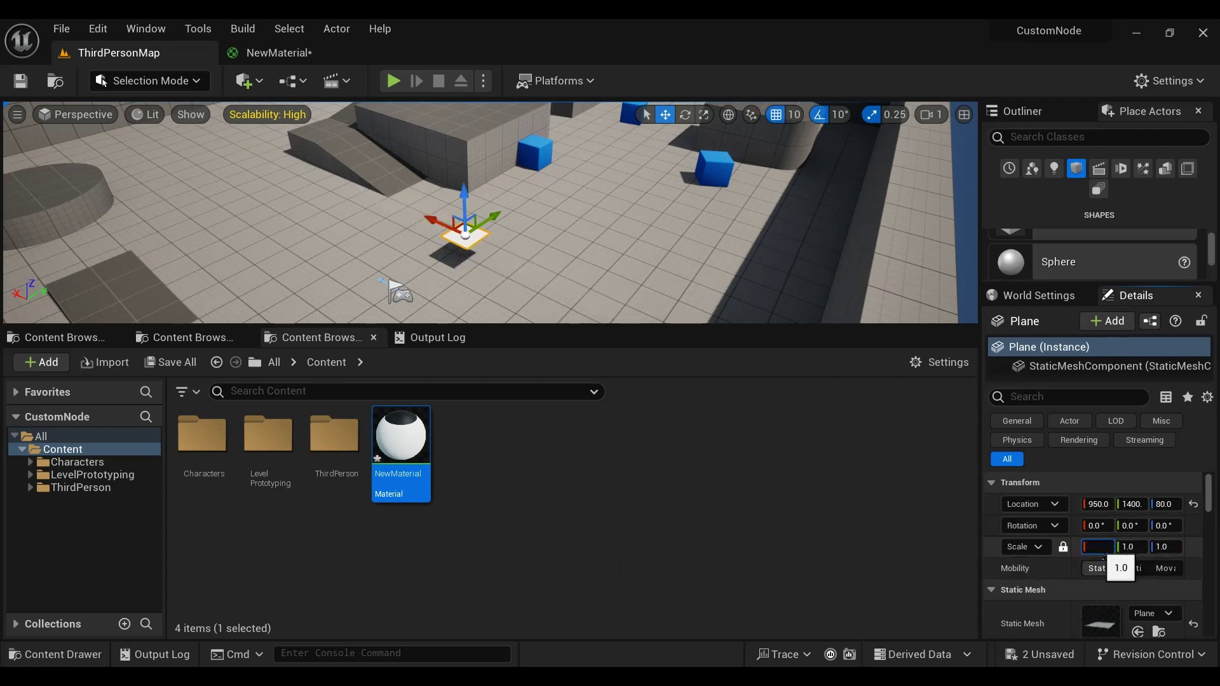
type("10")
key("Return")
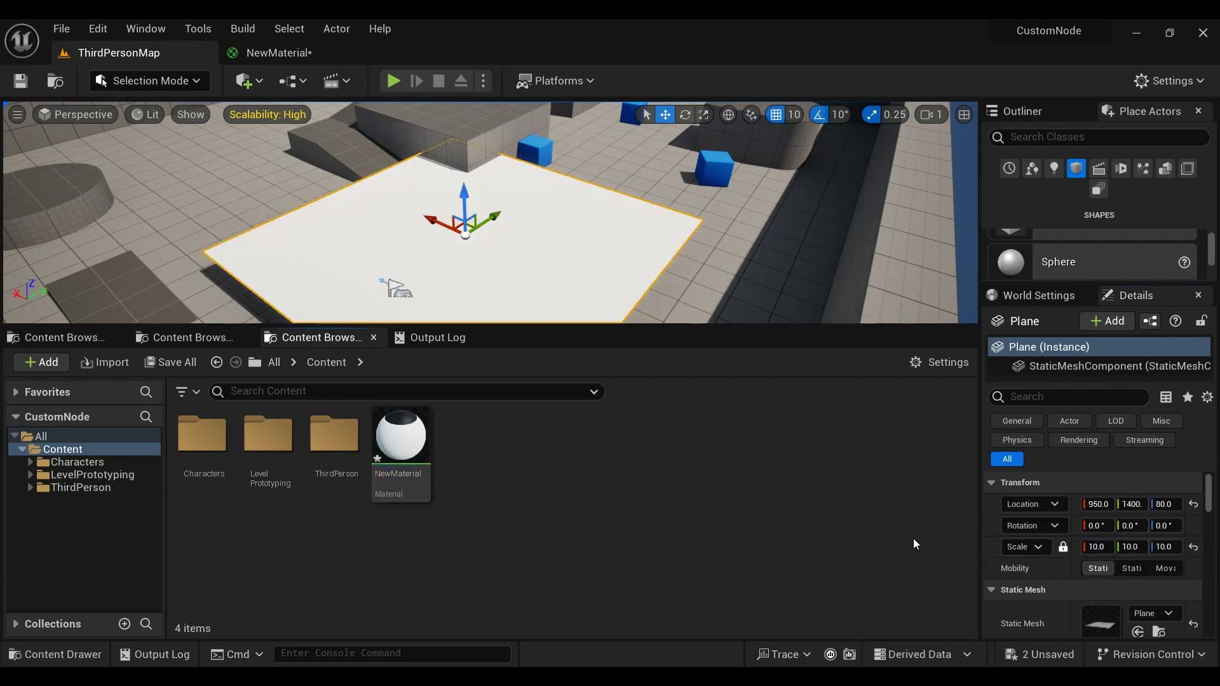
Raise the plane to Z 240 and assign NewMaterial to its Element 0.
right_click_drag(627, 264, 572, 260)
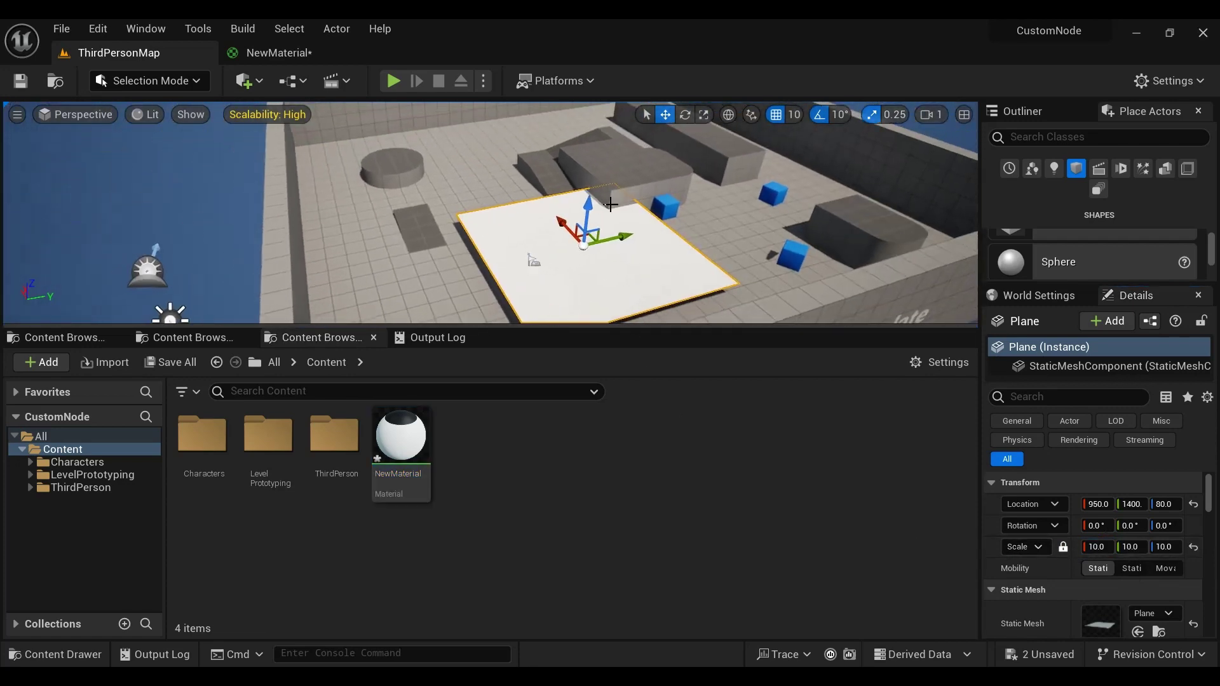
left_click_drag(589, 197, 589, 175)
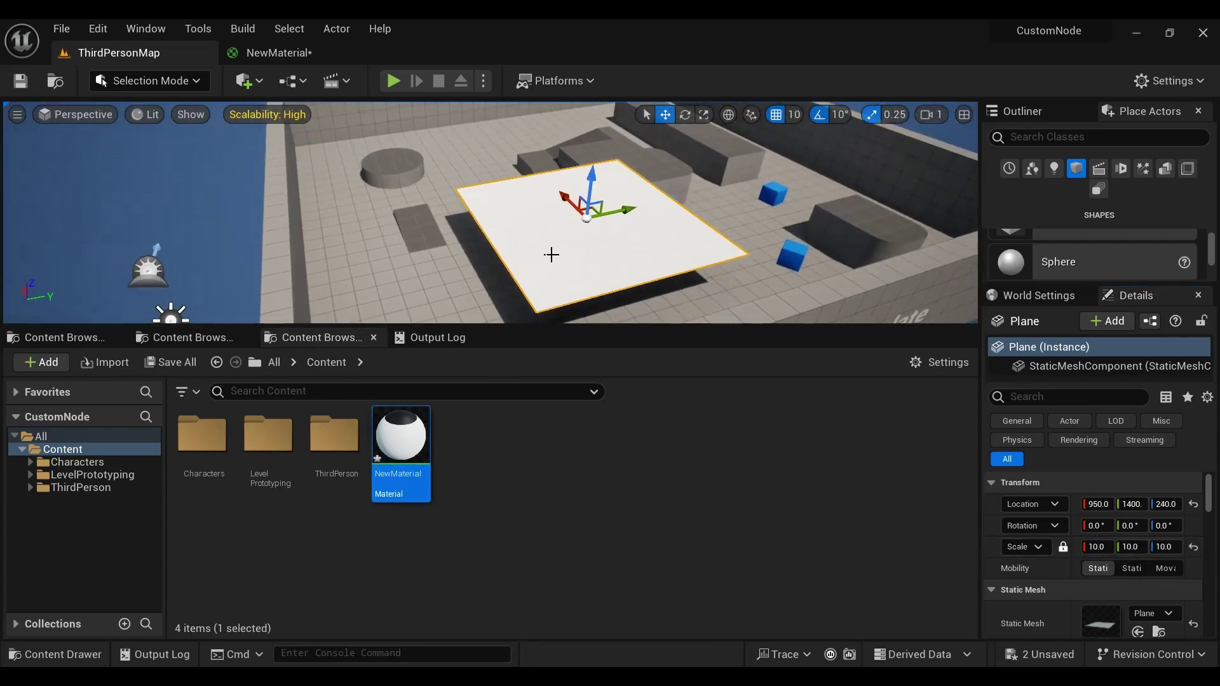
scroll(1093, 559, "down", 5)
left_click(1138, 543)
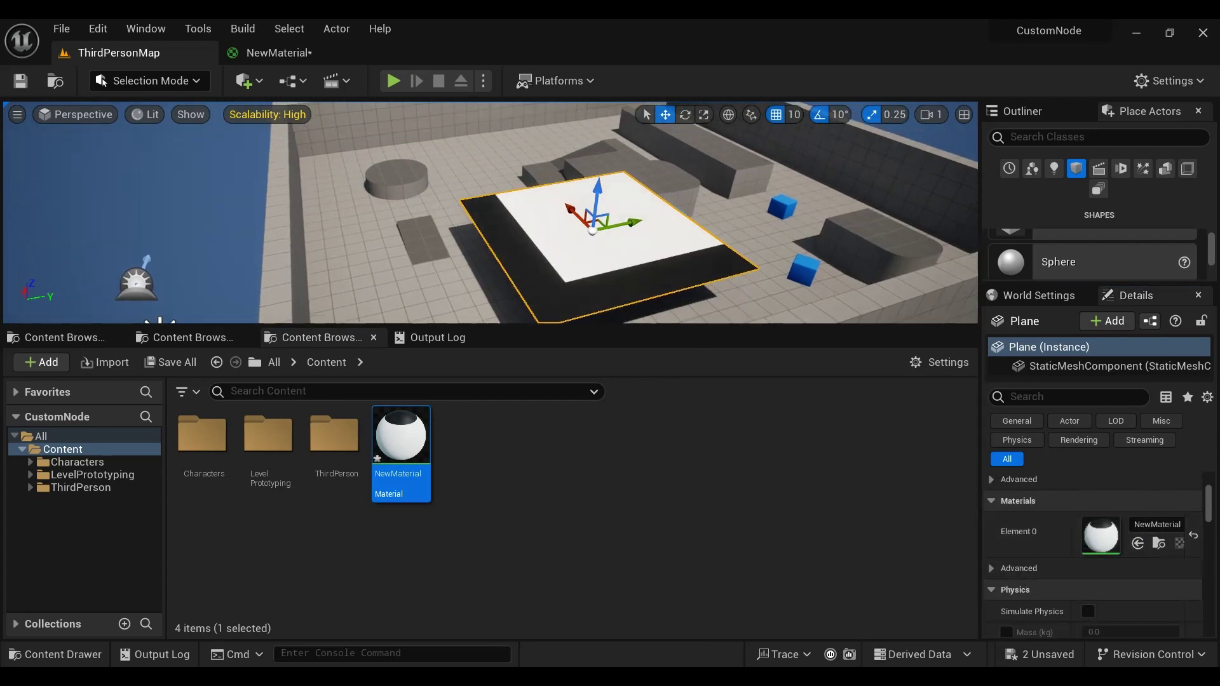
right_click_drag(160, 321, 159, 317)
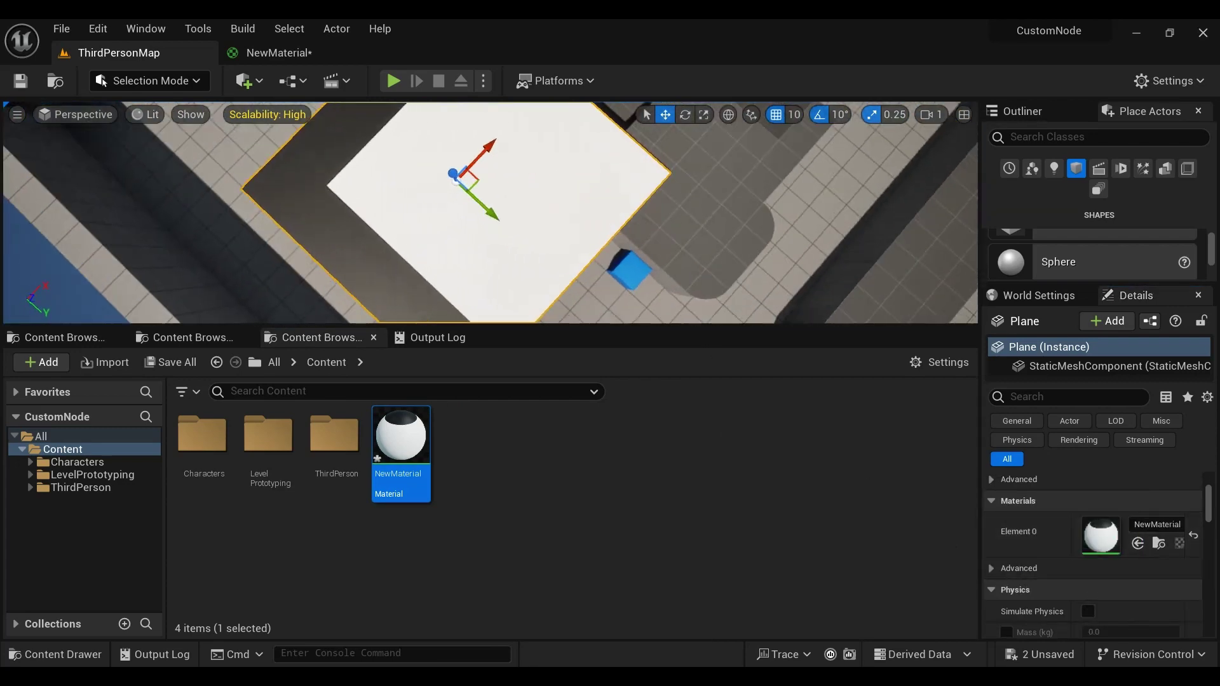
Set NewMaterial's blend mode to Translucent, wire Custom output to Opacity, and apply.
left_click(305, 56)
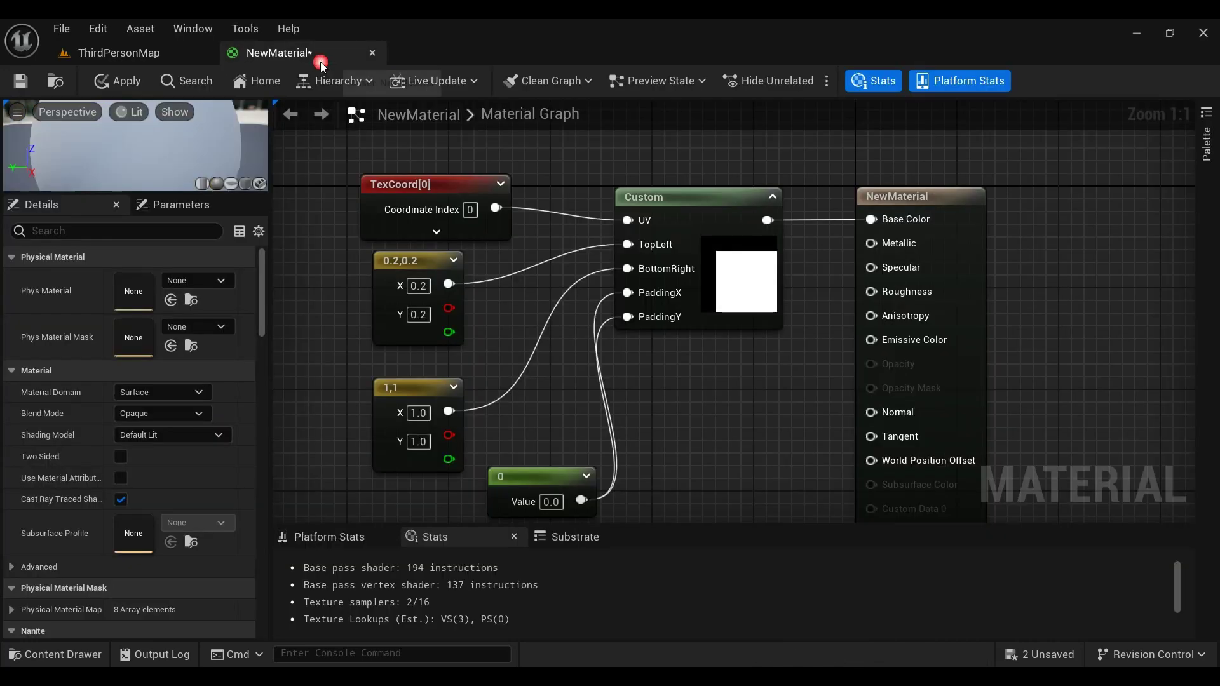
left_click(993, 354)
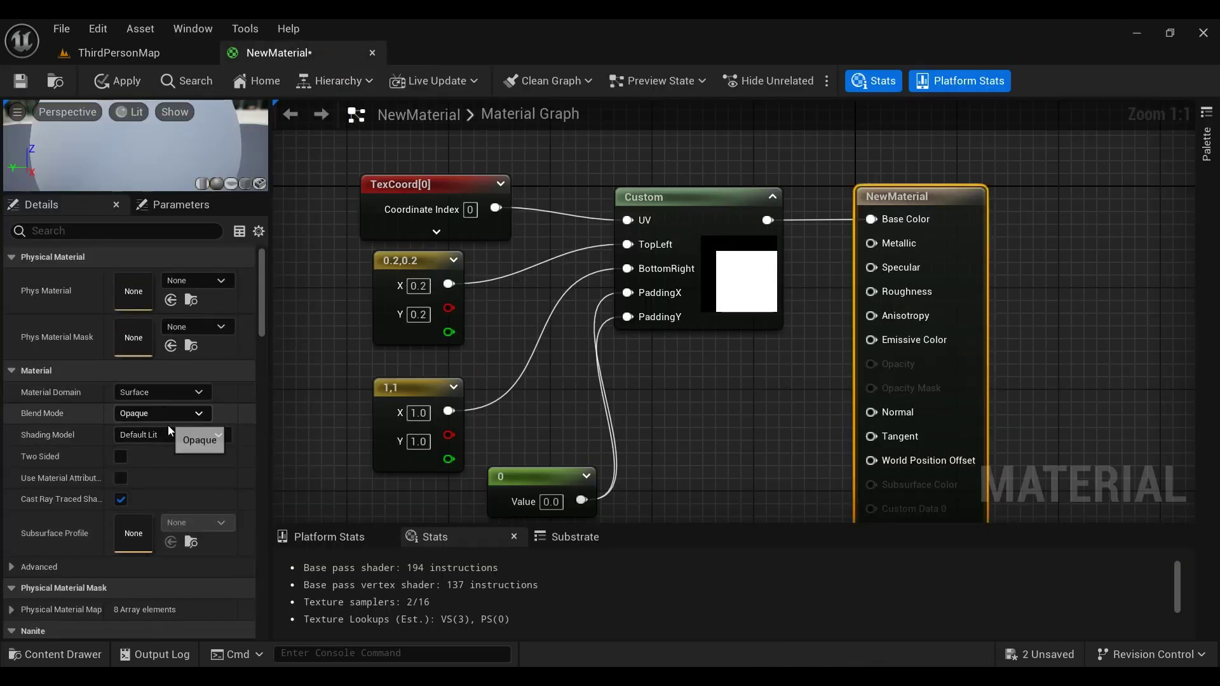
left_click(141, 414)
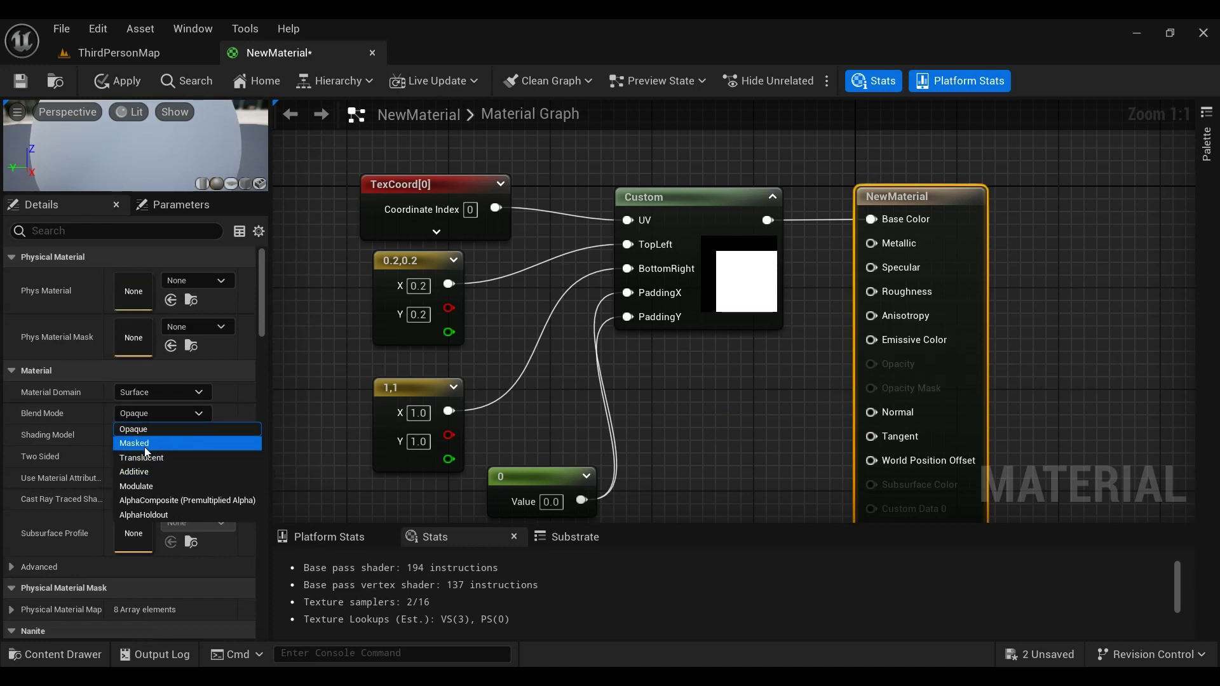
left_click(143, 456)
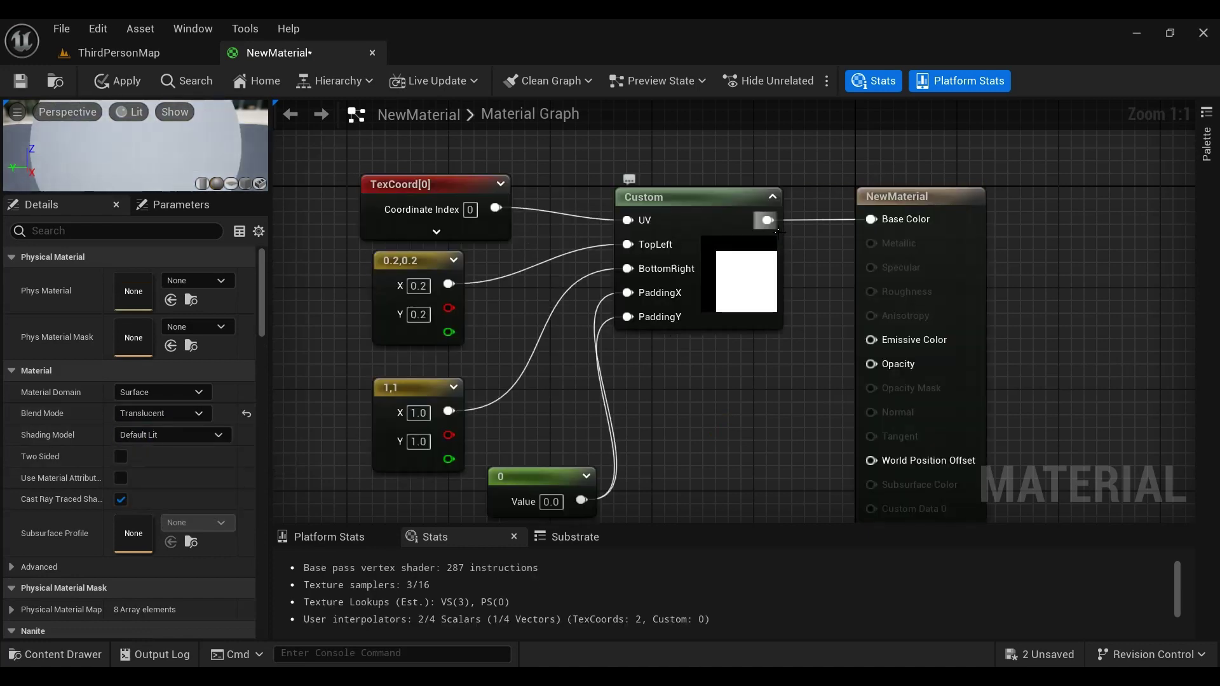
left_click_drag(768, 219, 872, 365)
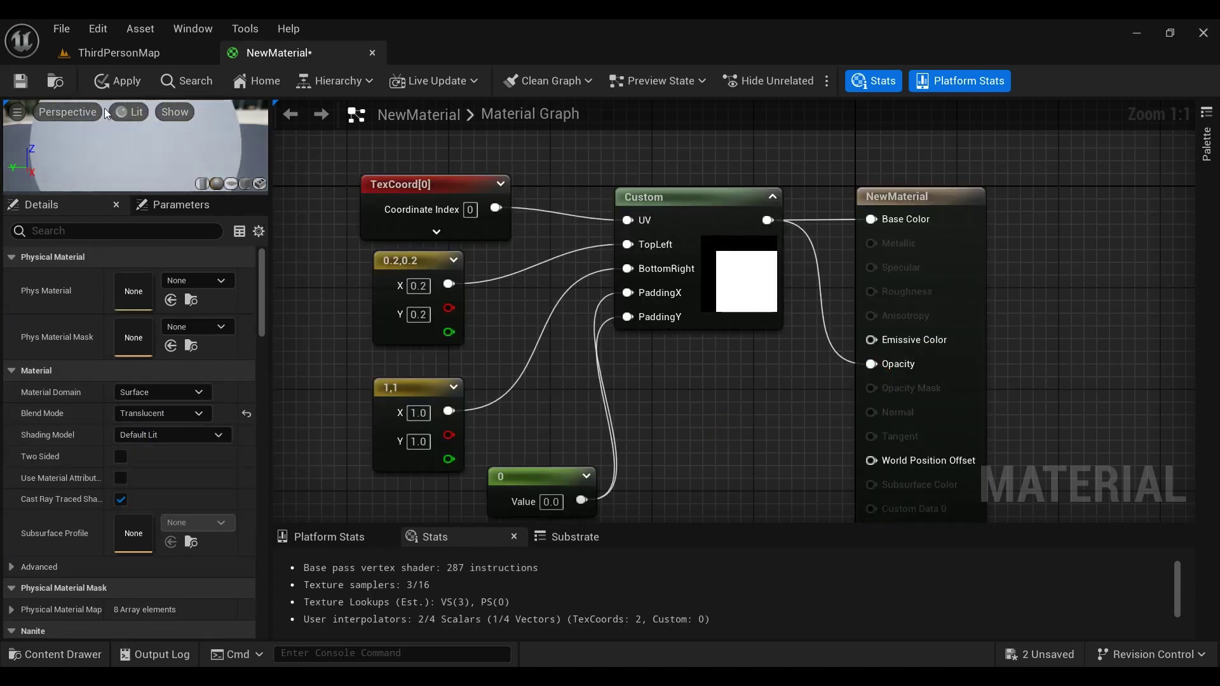
left_click(125, 80)
left_click(141, 54)
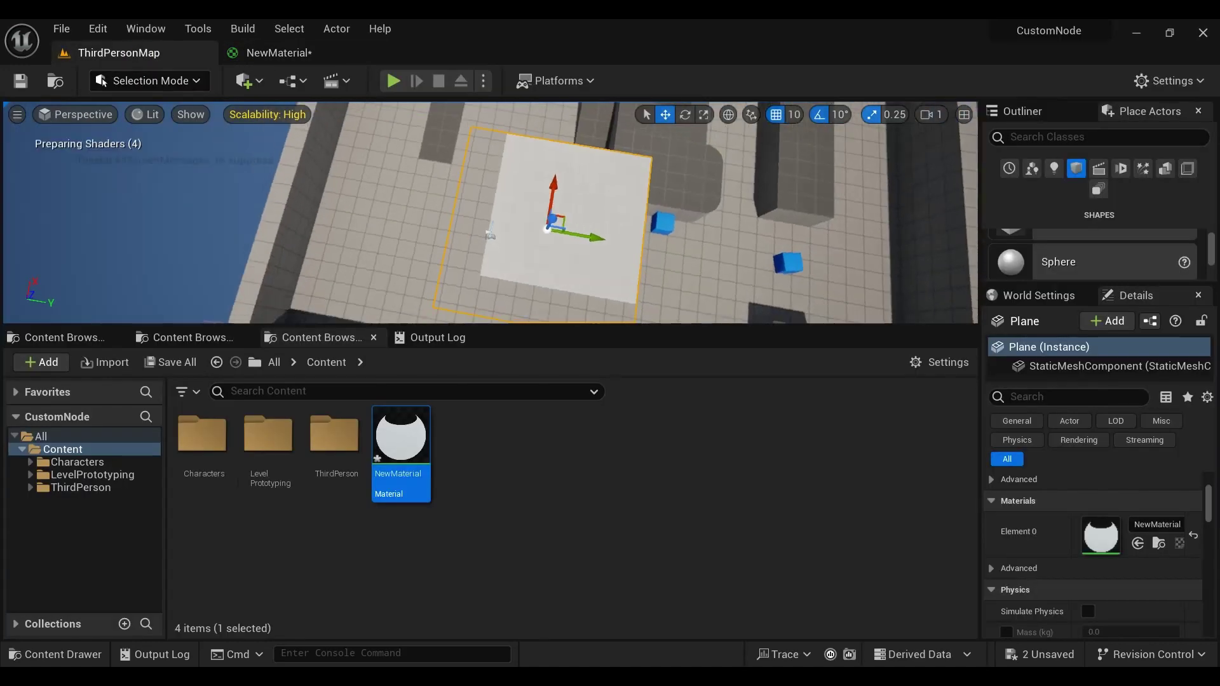
Orbit around the plane wearing NewMaterial and select it before reopening the graph.
right_click_drag(483, 209, 483, 209)
right_click_drag(470, 163, 351, 234)
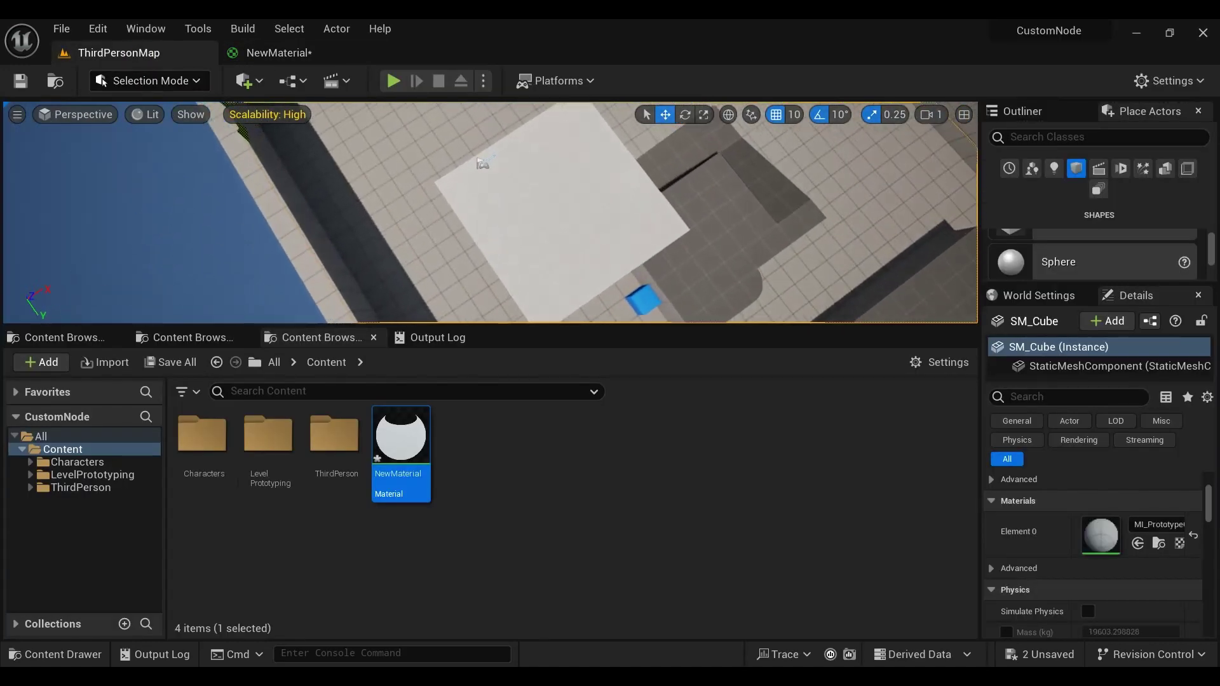
left_click(354, 232)
scroll(354, 232, "down", 5)
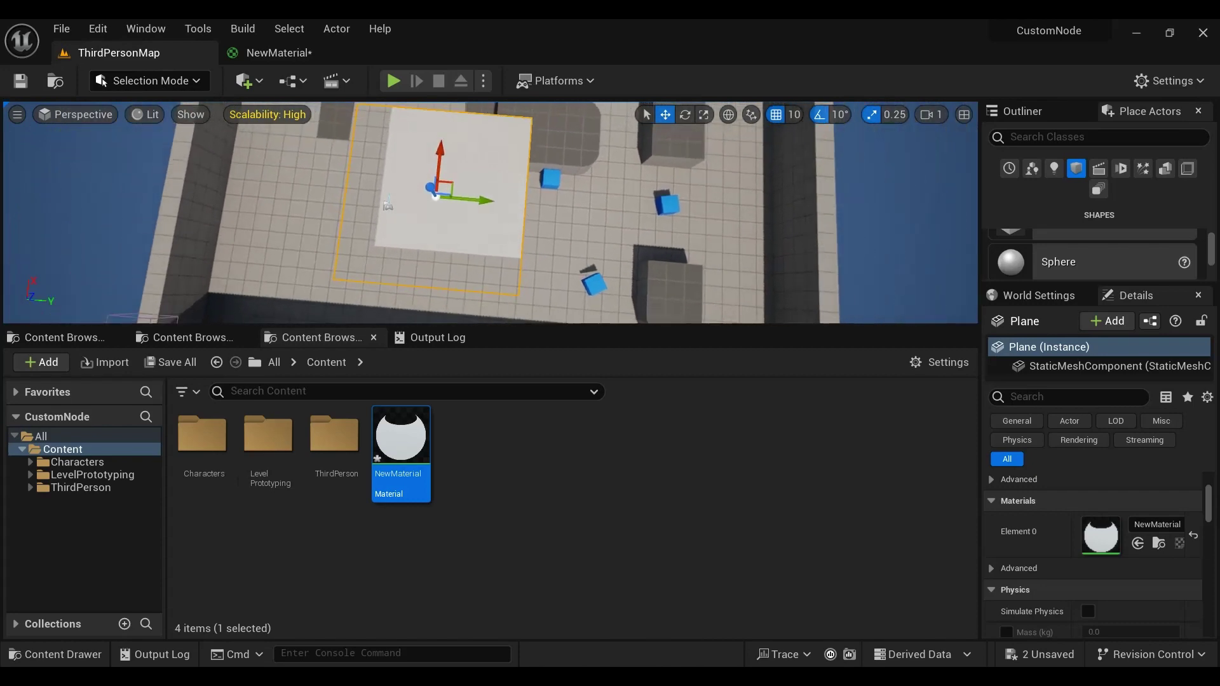
left_click(279, 53)
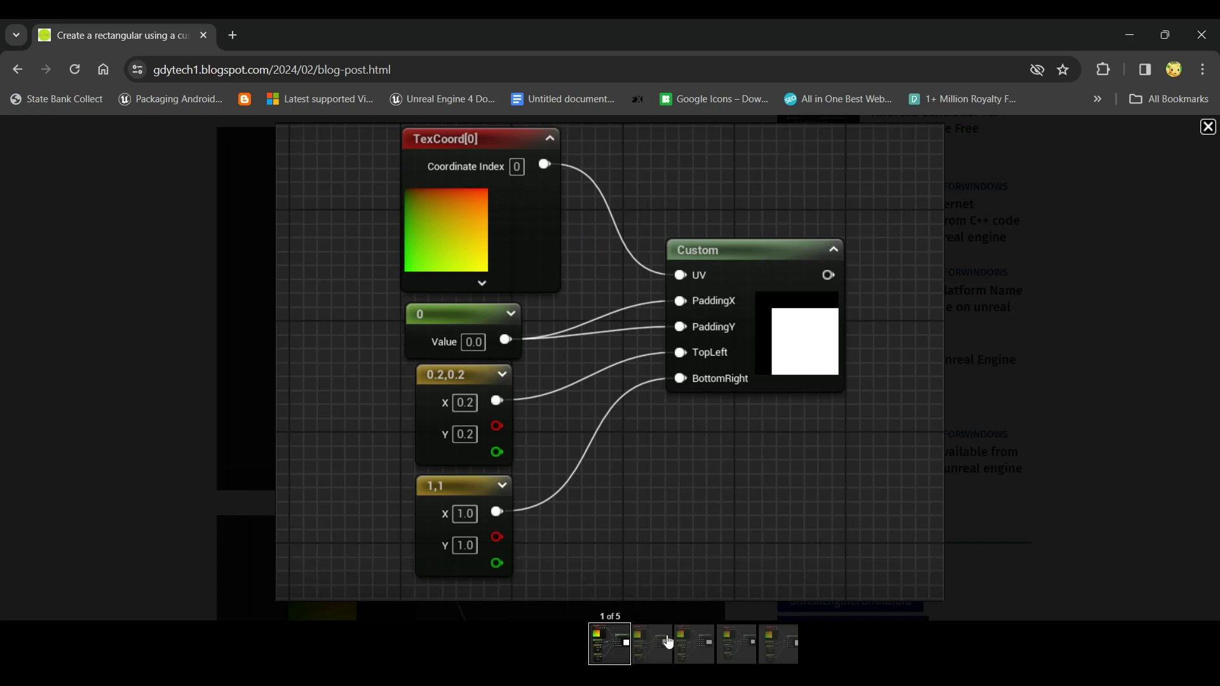
Set the TopLeft corner constant to 0,0.
left_click(669, 643)
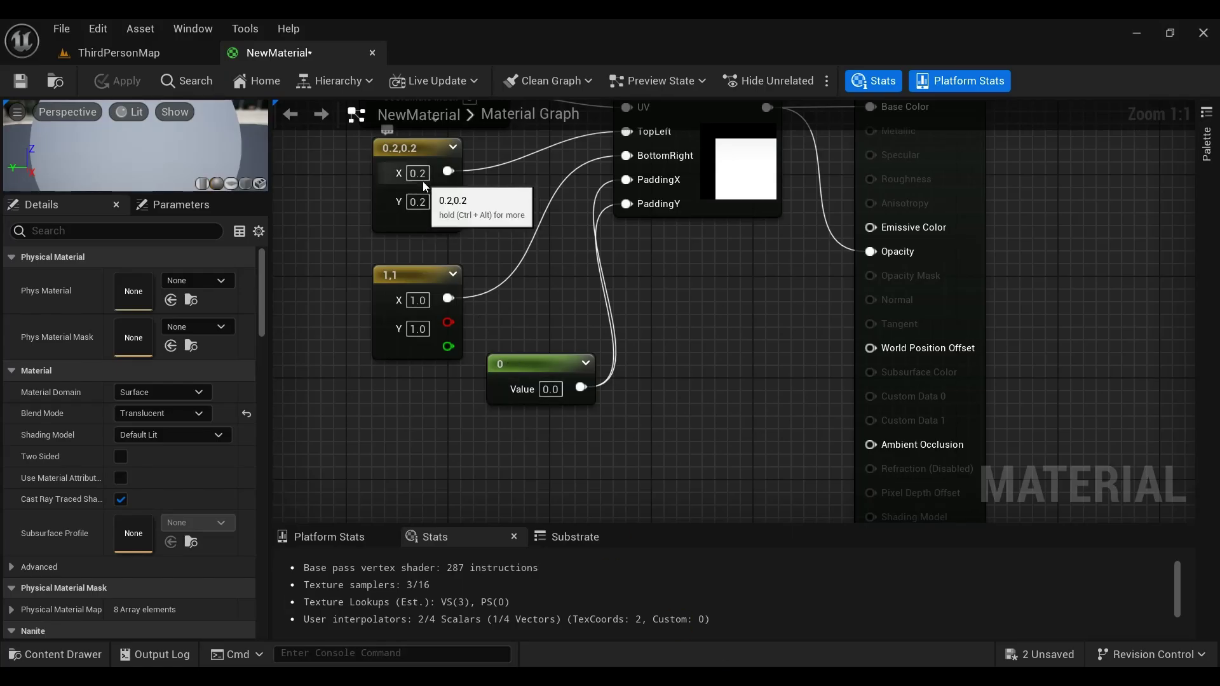
left_click(423, 176)
key("Tab")
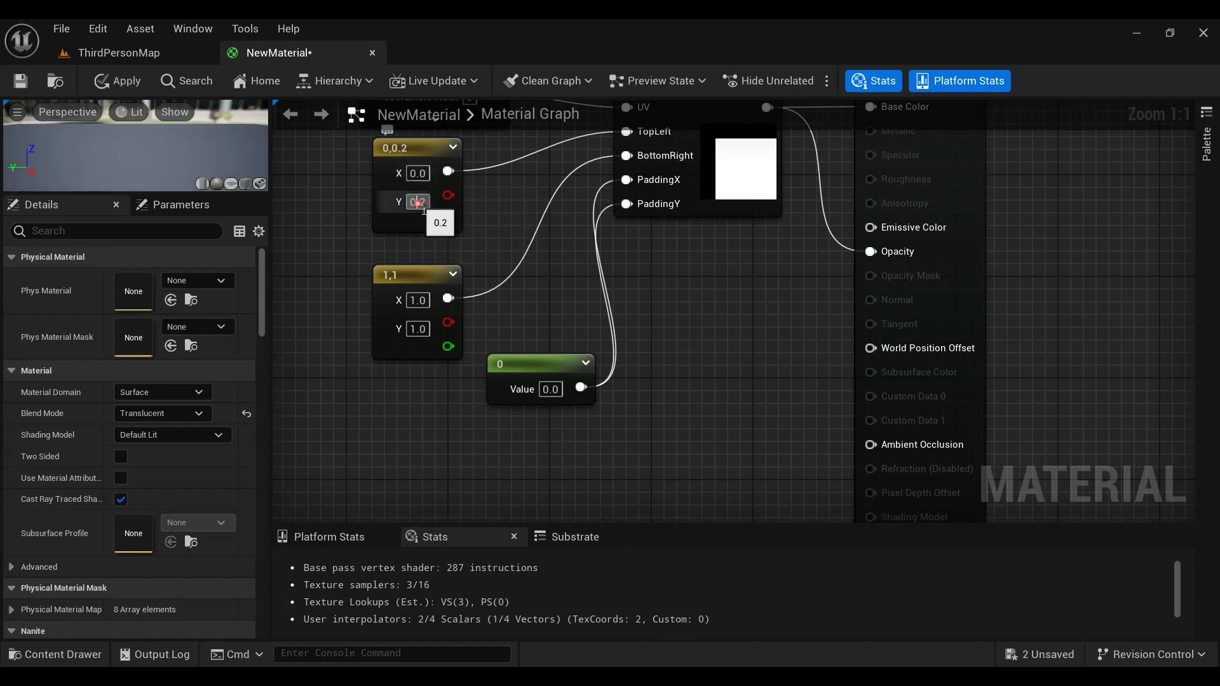
type("0")
key("Return")
Set the BottomRight corner constant to 0.8,0.8 and apply the material.
left_click(415, 301)
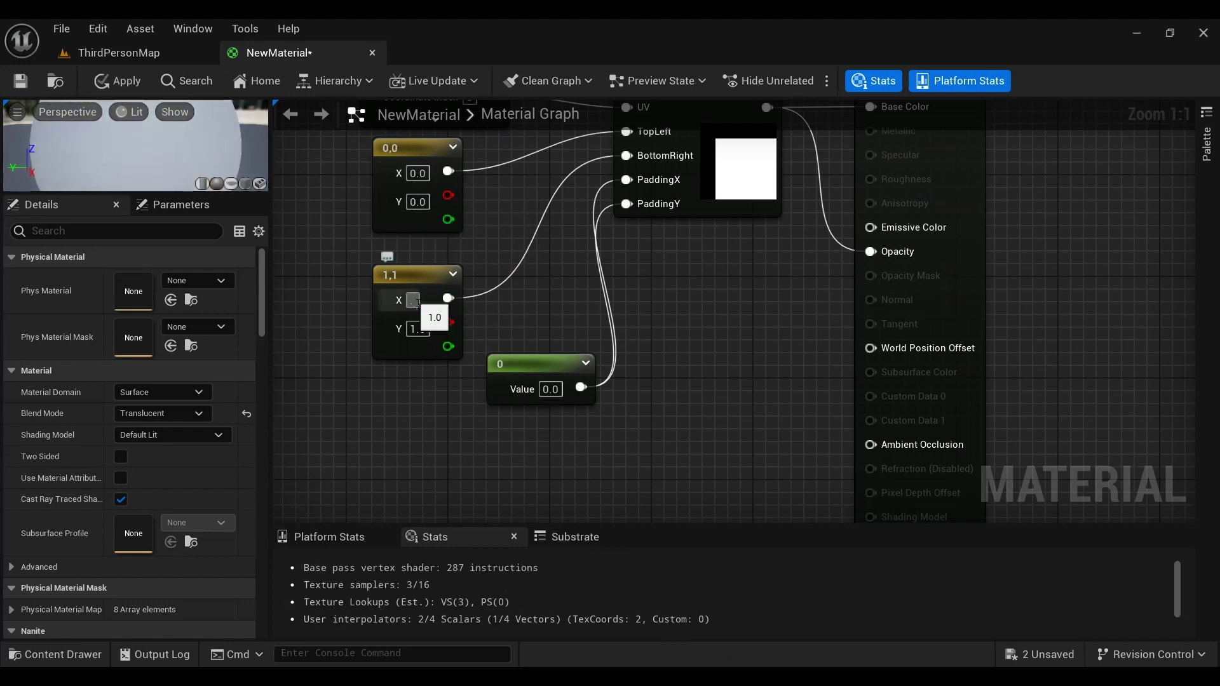
type("8")
left_click(416, 328)
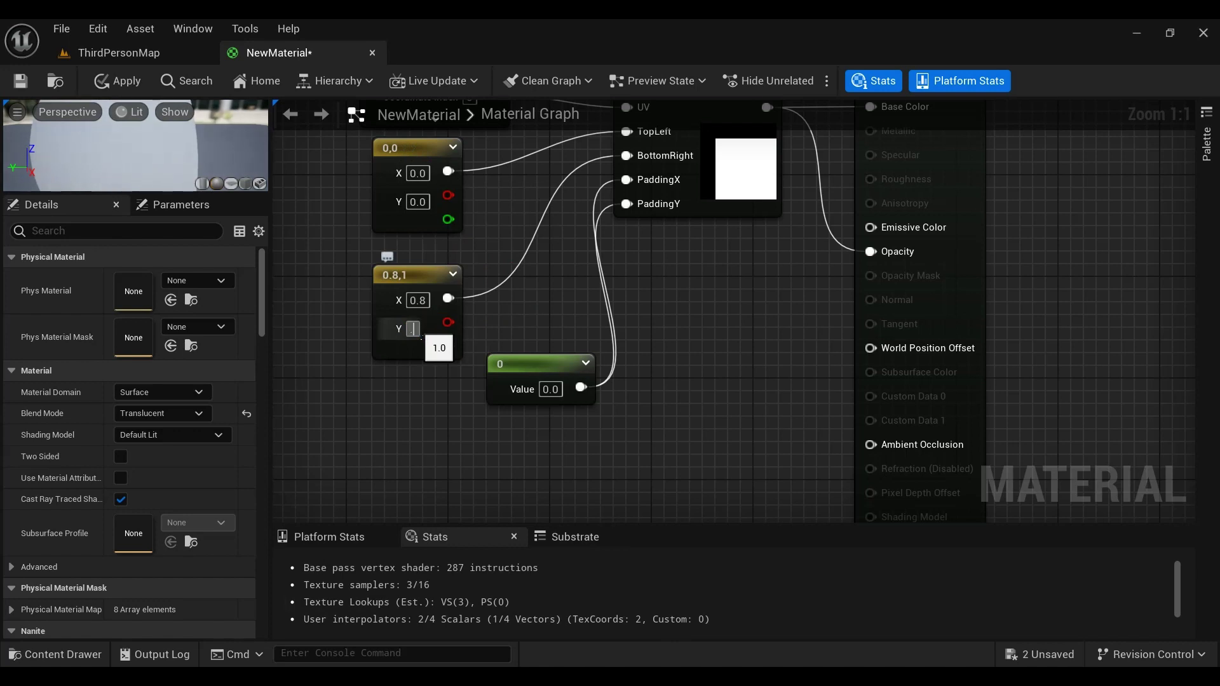
type("8")
left_click(552, 314)
left_click(131, 86)
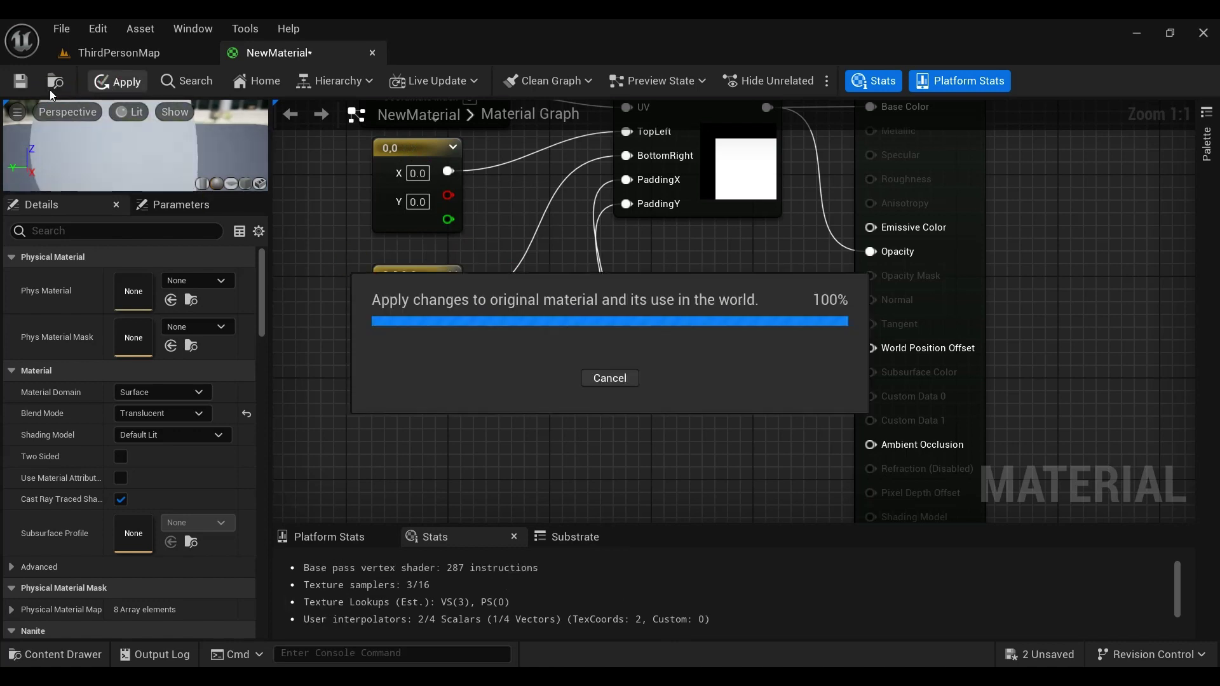
Check the plane in the level, then review the next reference graph image.
left_click(147, 52)
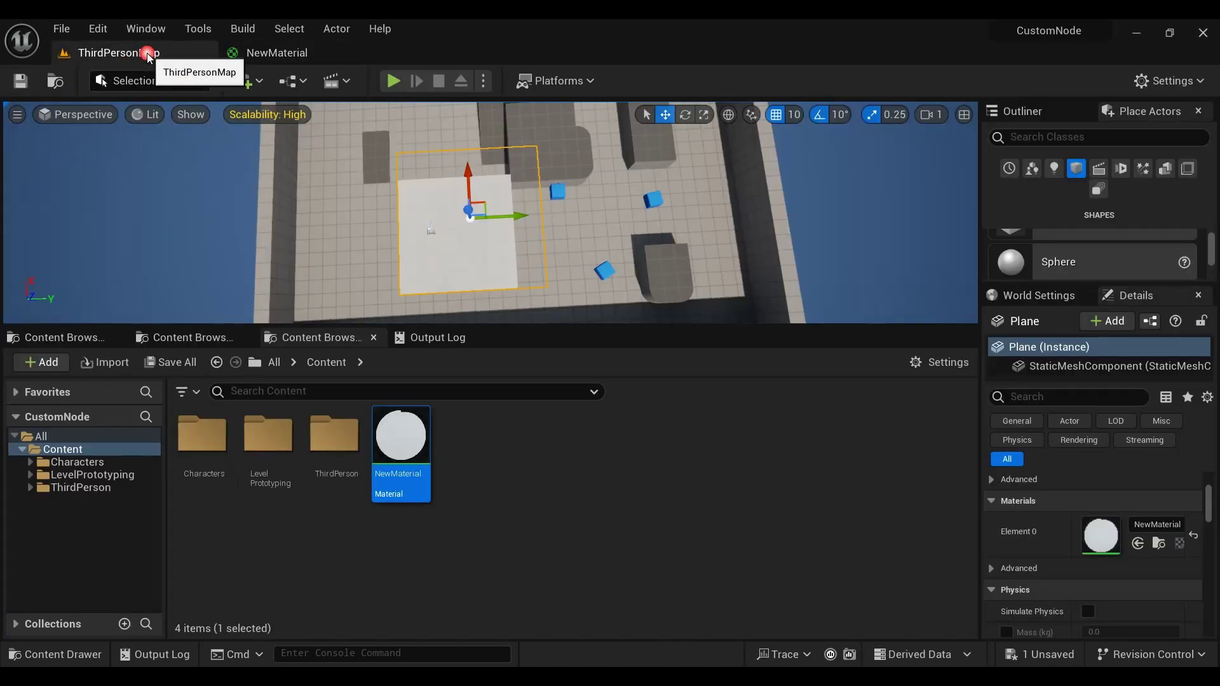
left_click(274, 52)
key("alt+Tab")
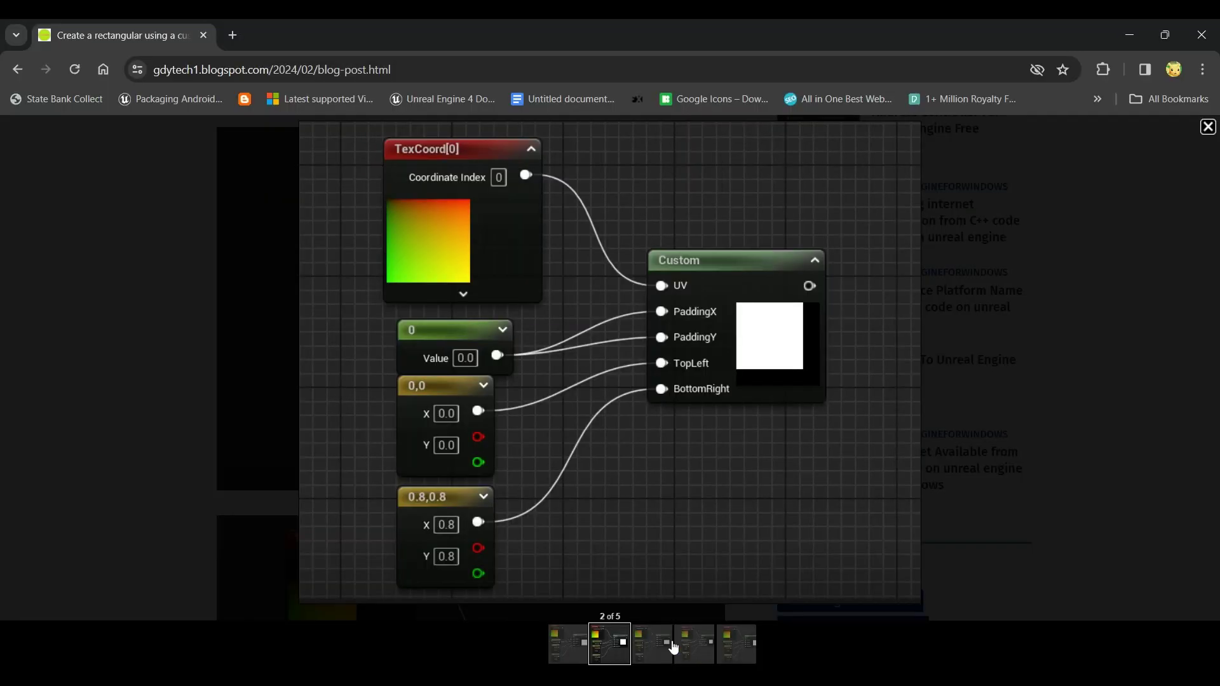
left_click(657, 651)
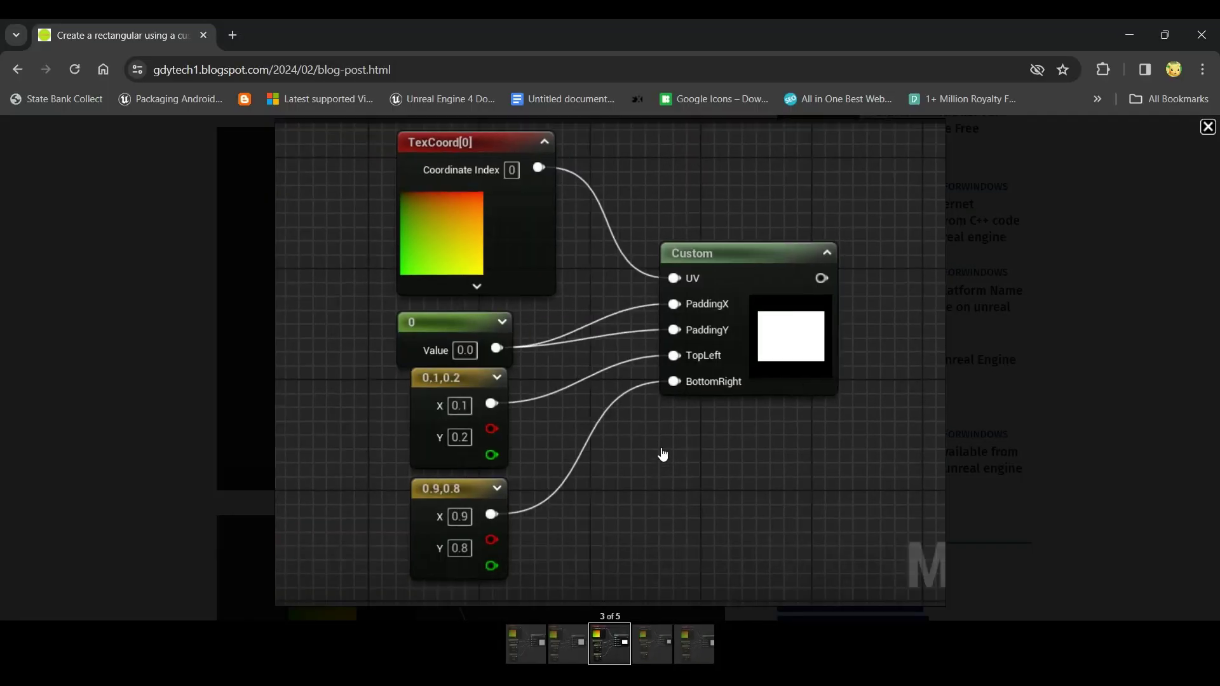
key("alt+Tab")
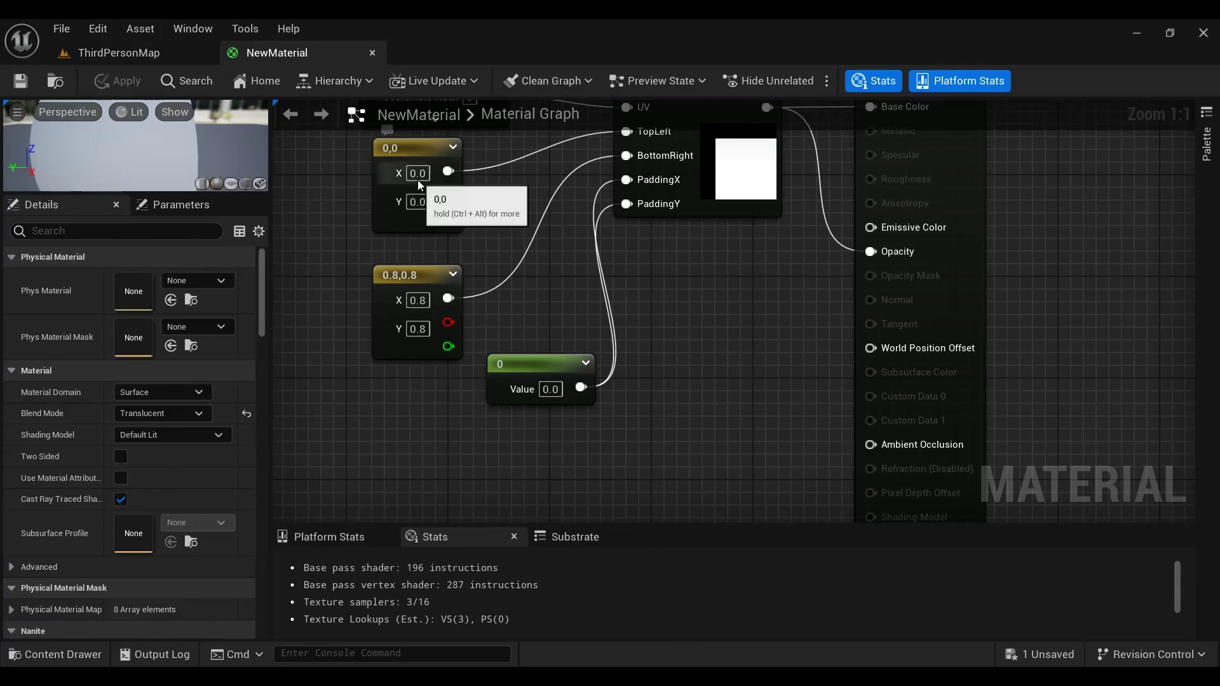
Set the TopLeft corner constant to 0.1,0.2.
type("0.1")
left_click(425, 206)
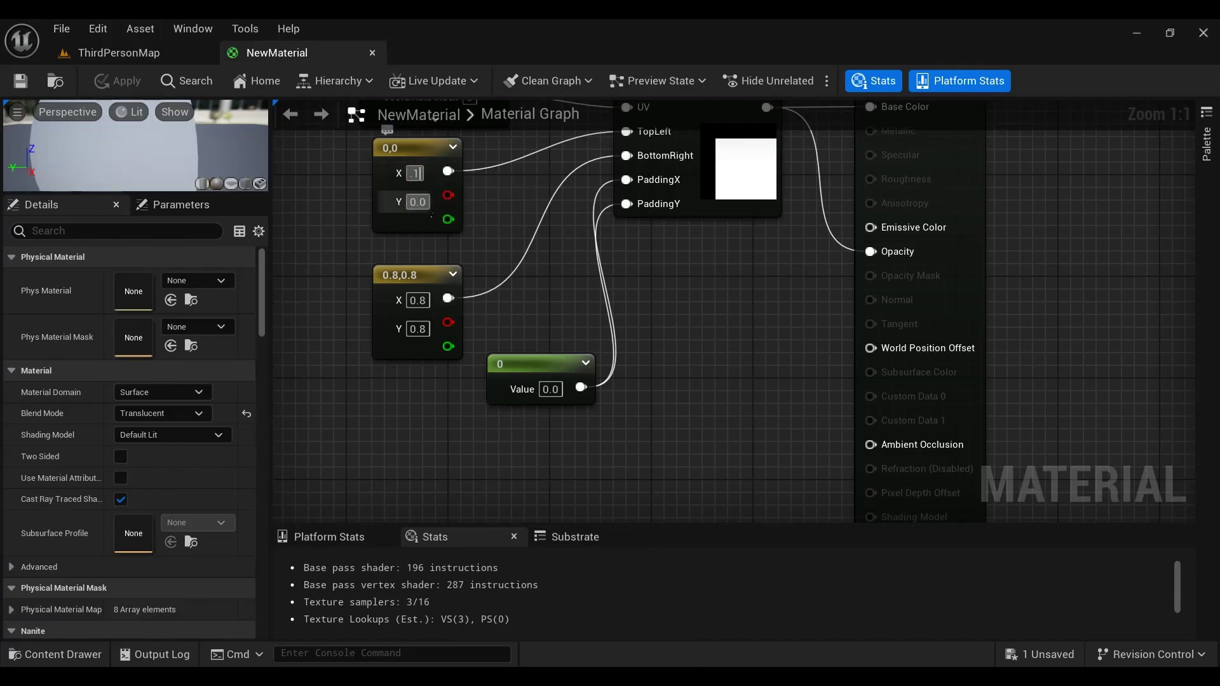
type("0.2")
key("Return")
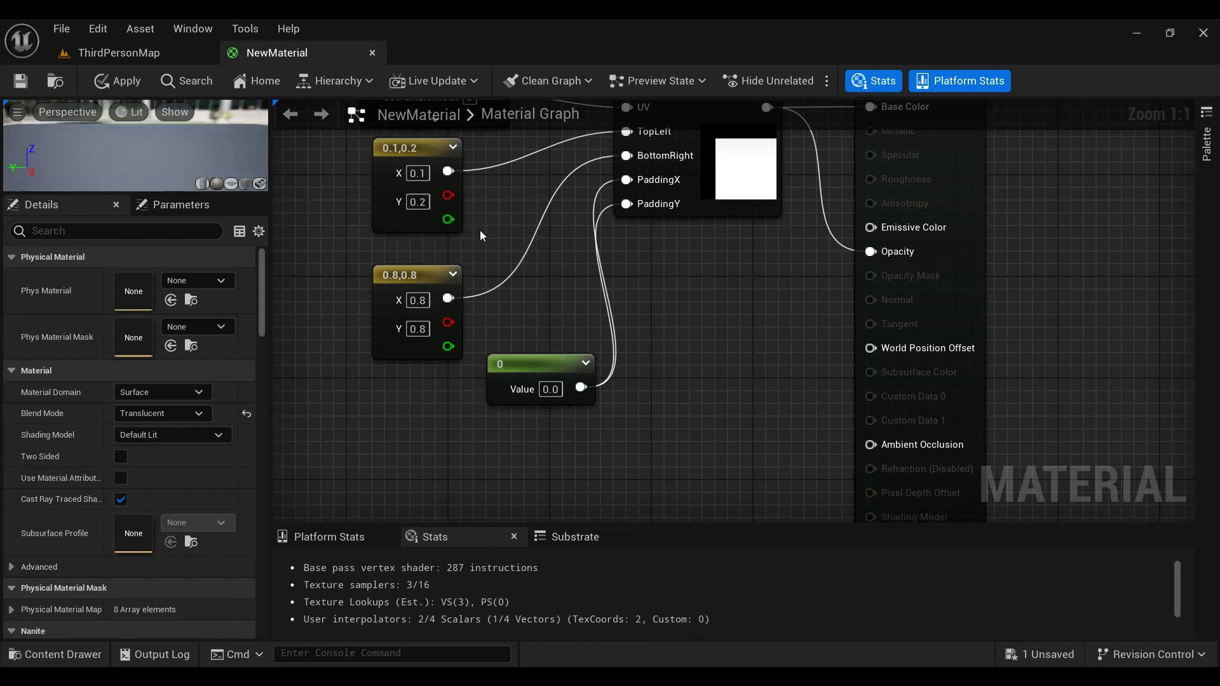
Set BottomRight X to 0.9 and apply the material.
left_click(421, 303)
type("0.9")
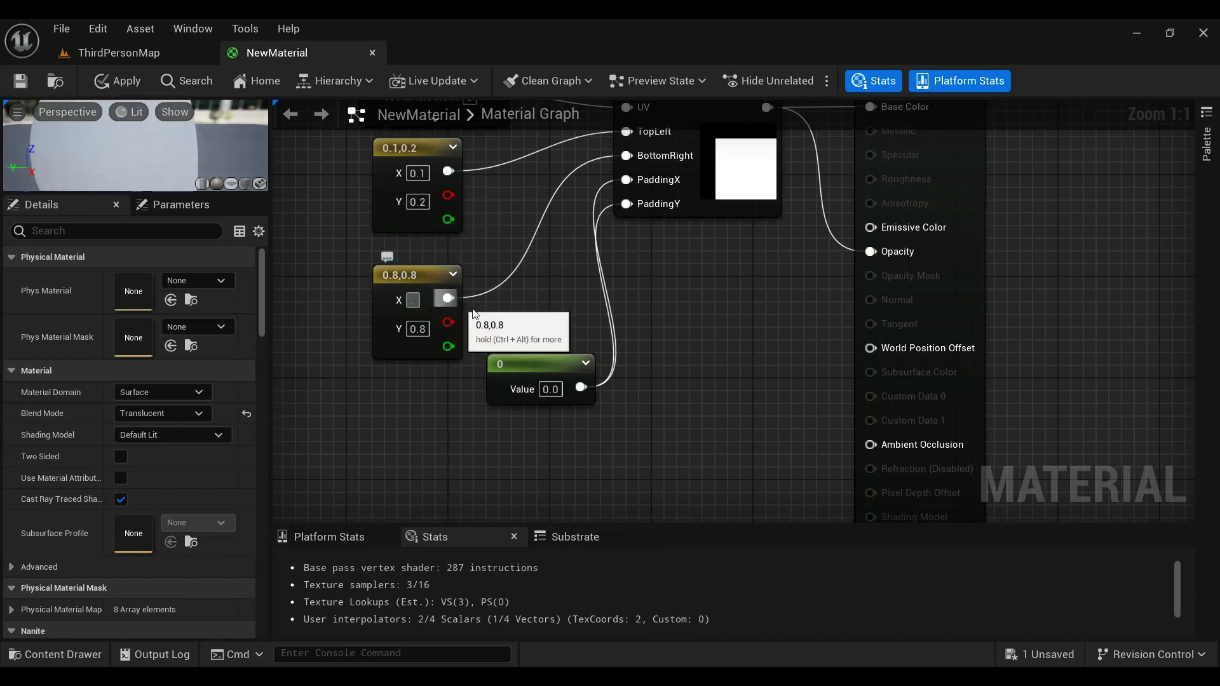
left_click(369, 280)
left_click(143, 81)
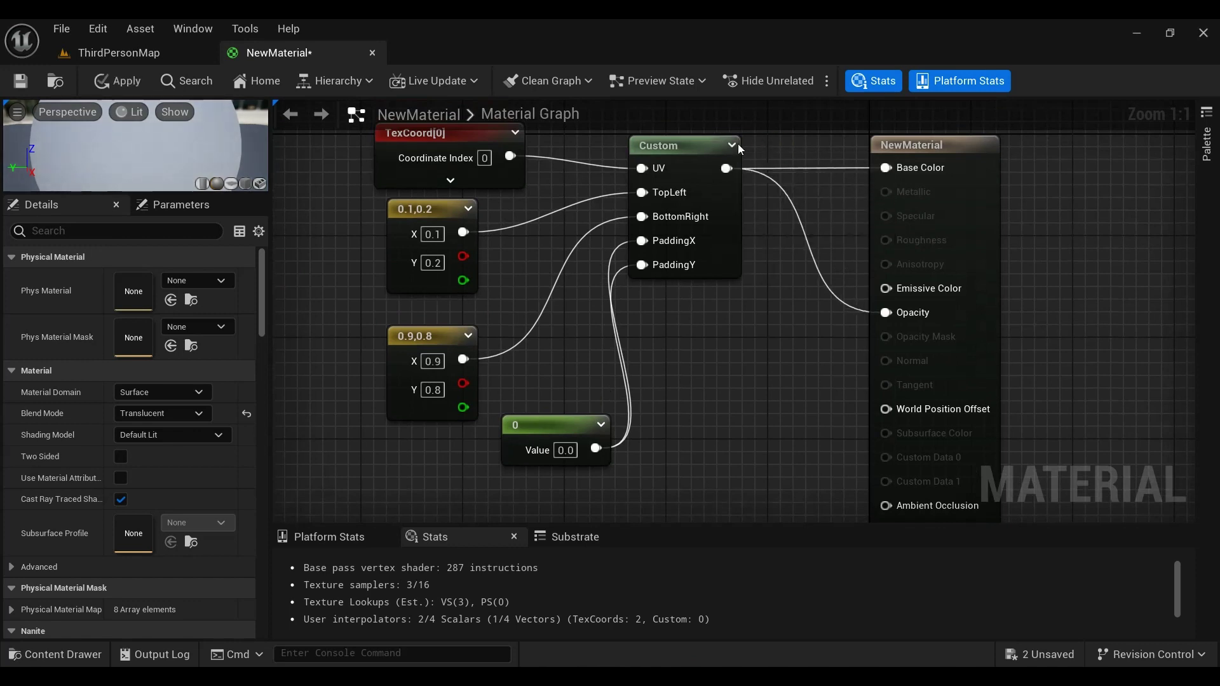
right_click_drag(750, 329, 704, 332)
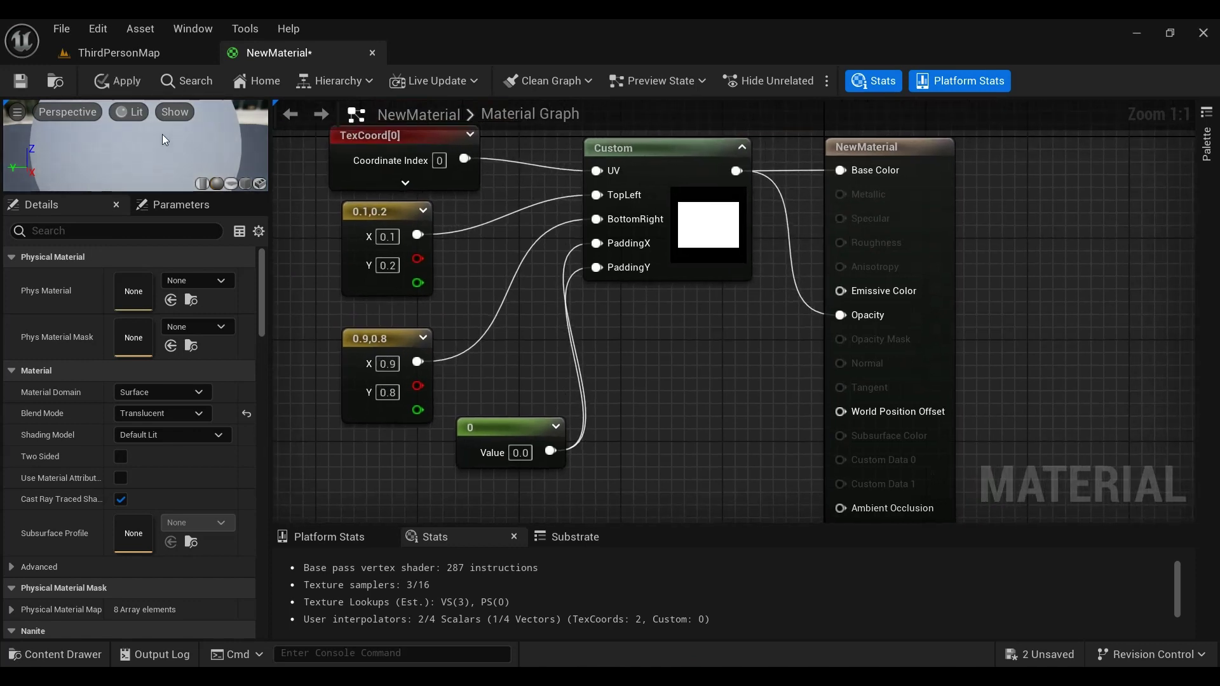
Save NewMaterial and the plane with Save All, then view the fourth reference image.
left_click(138, 52)
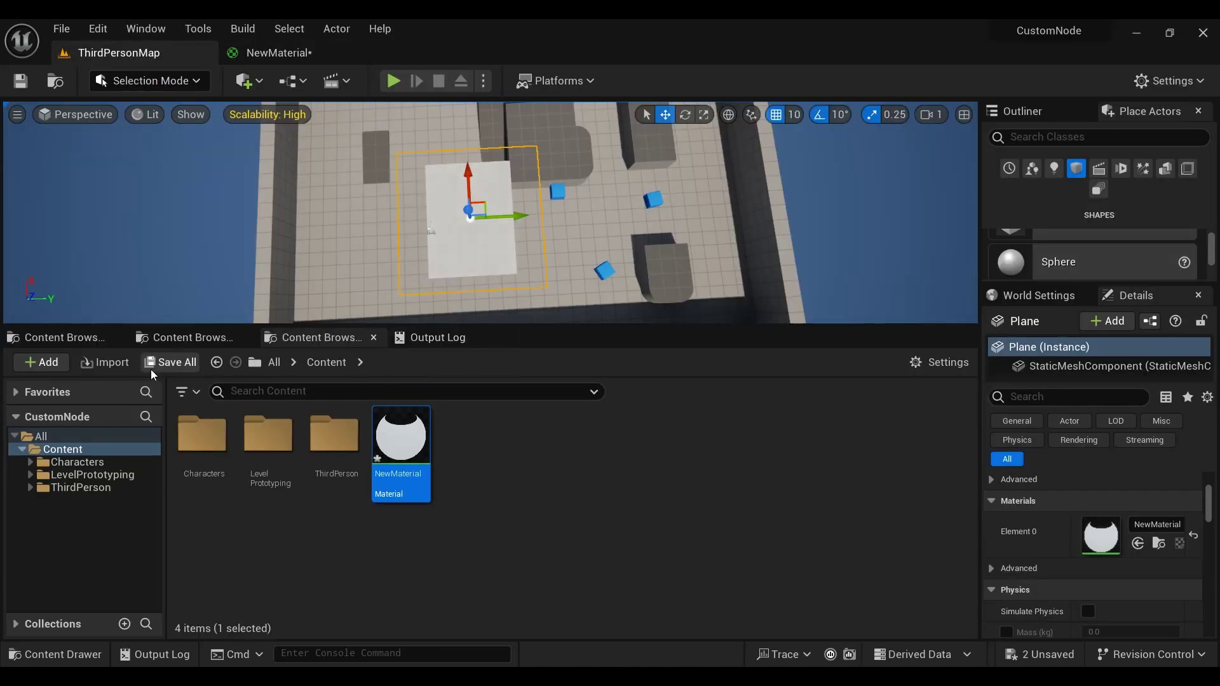
left_click(170, 362)
left_click(714, 532)
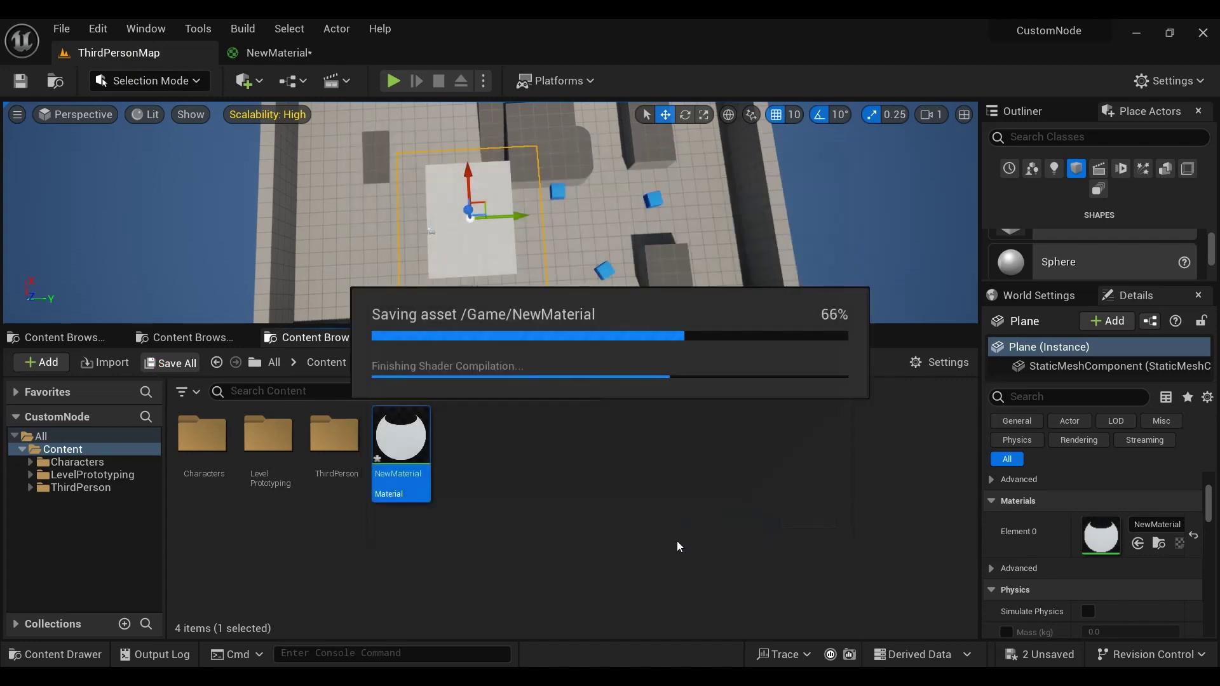
left_click(277, 52)
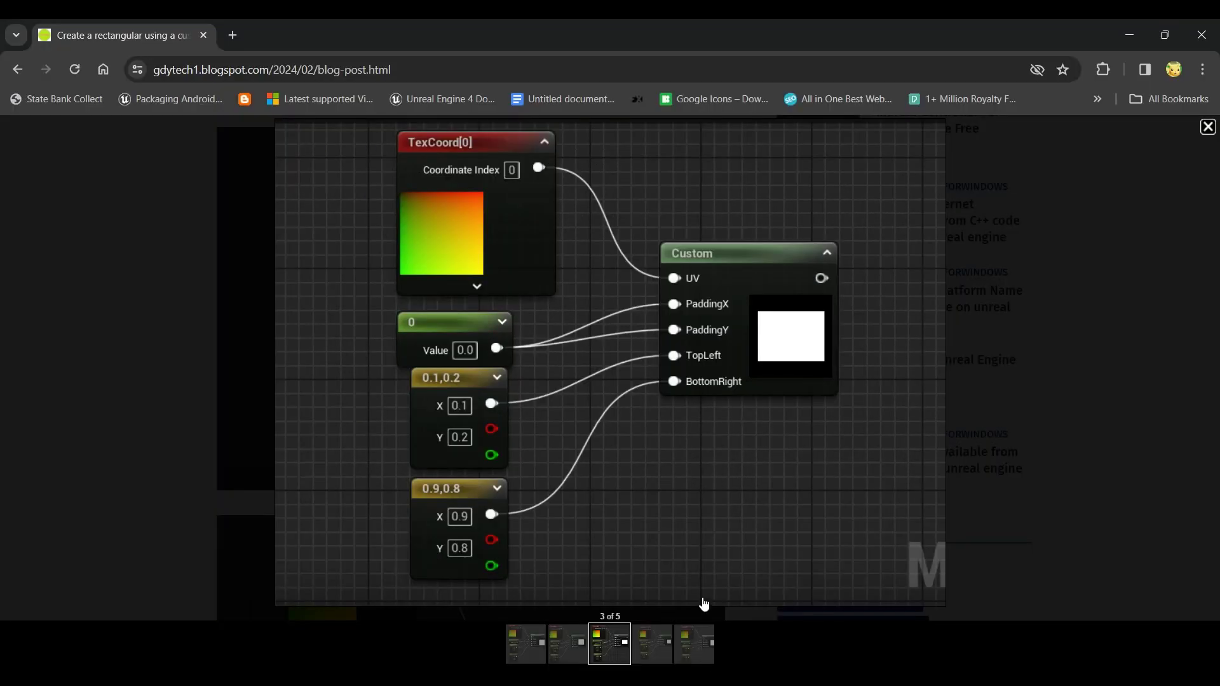
left_click(673, 640)
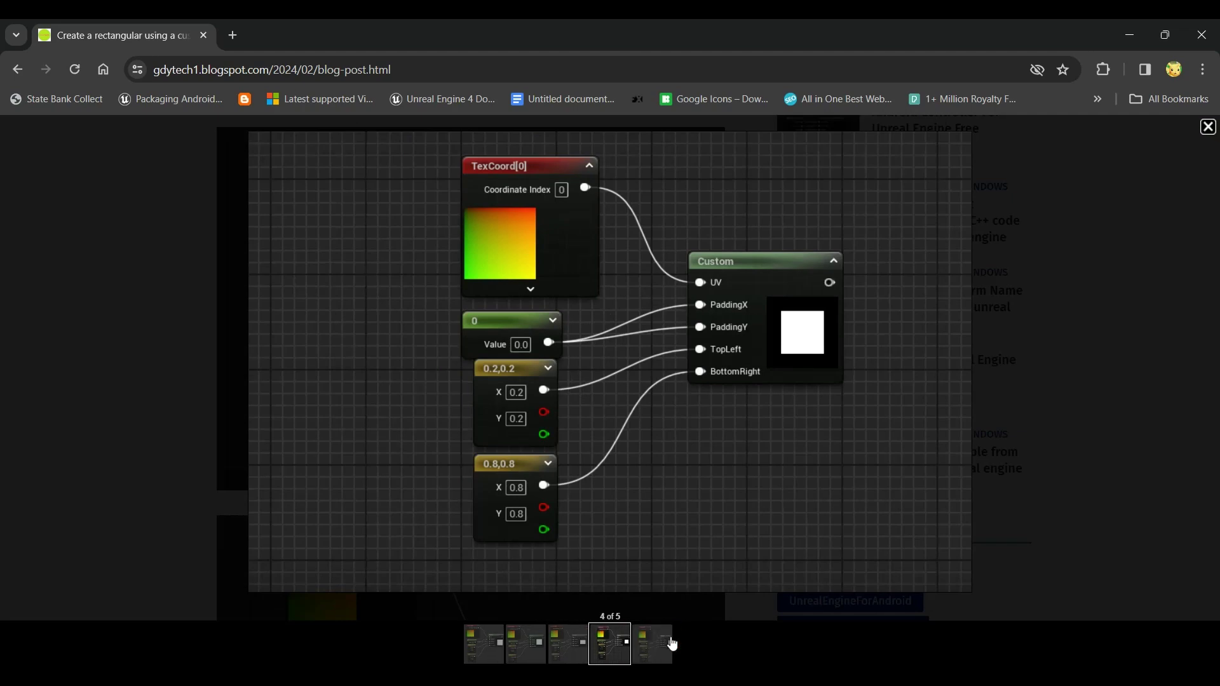
key("alt+Tab")
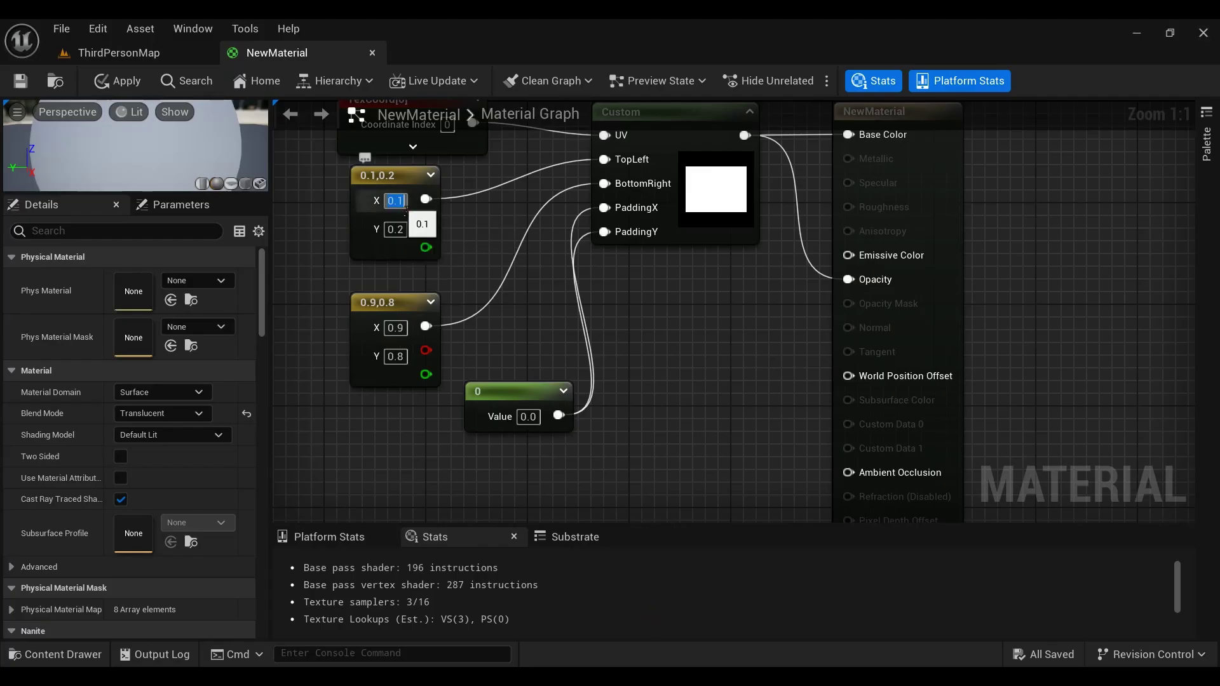
Change the corner X values to 0.2 and 0.8 and apply the material.
type("0.2")
key("Return")
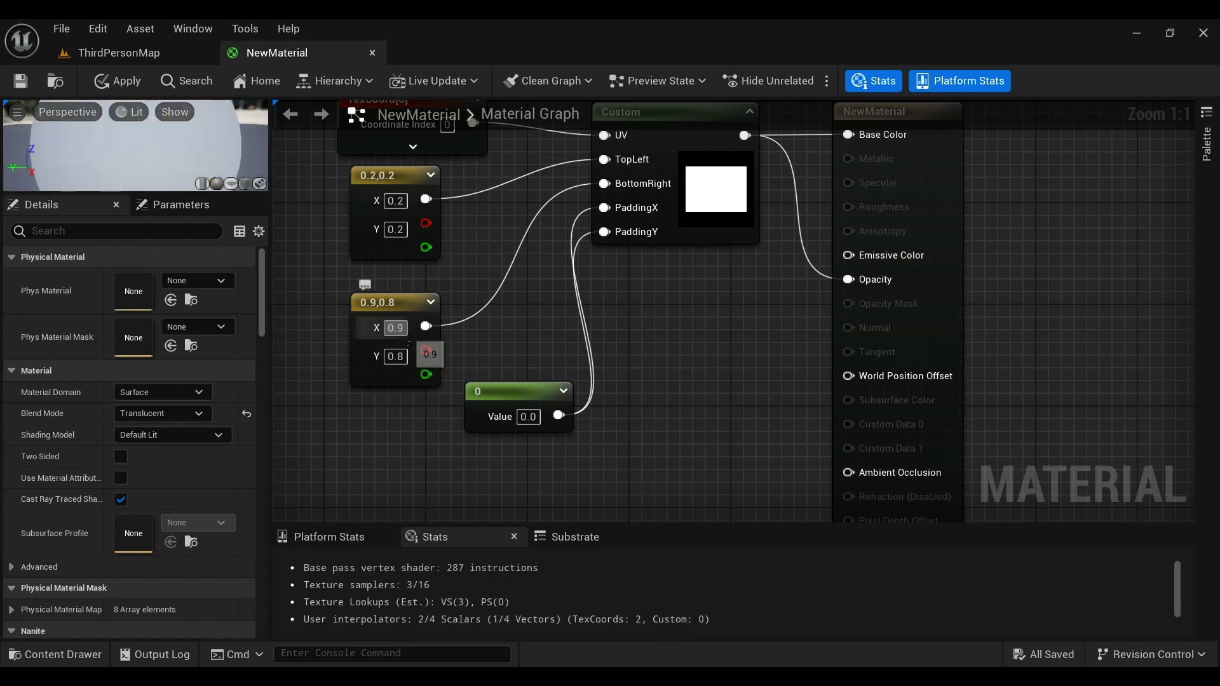
type("8")
key("Return")
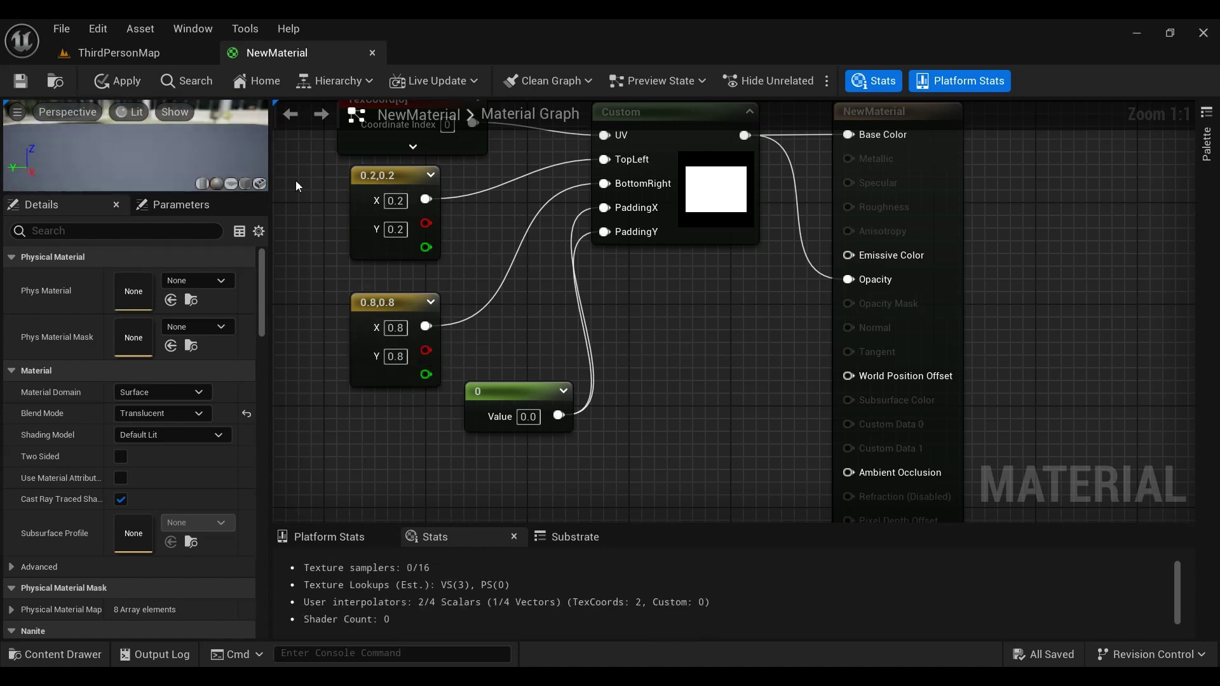
left_click(118, 81)
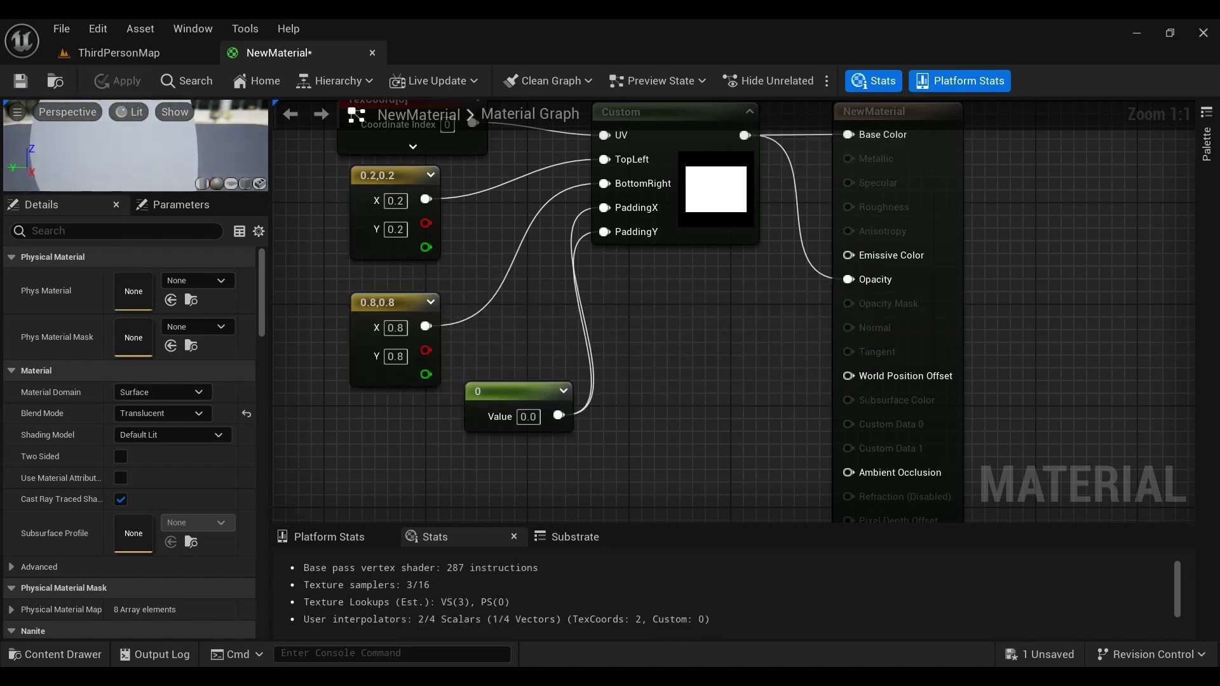
right_click_drag(759, 152, 766, 194)
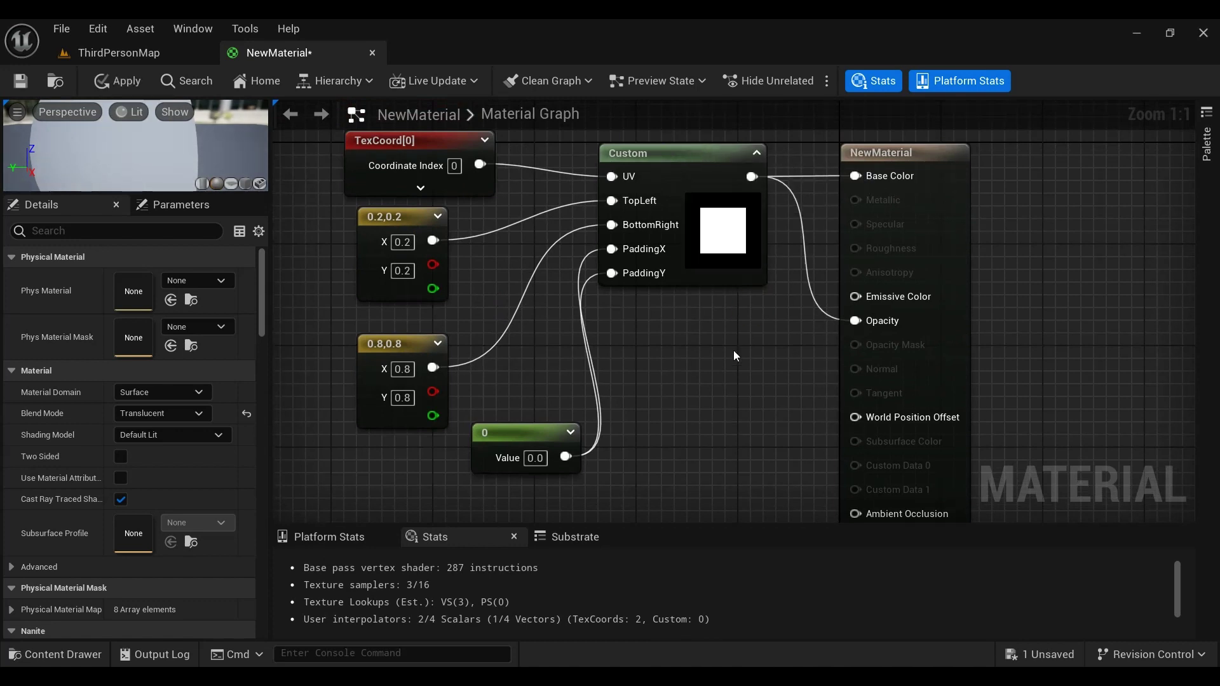
Check the plane in the level, then view another reference graph image.
left_click(127, 54)
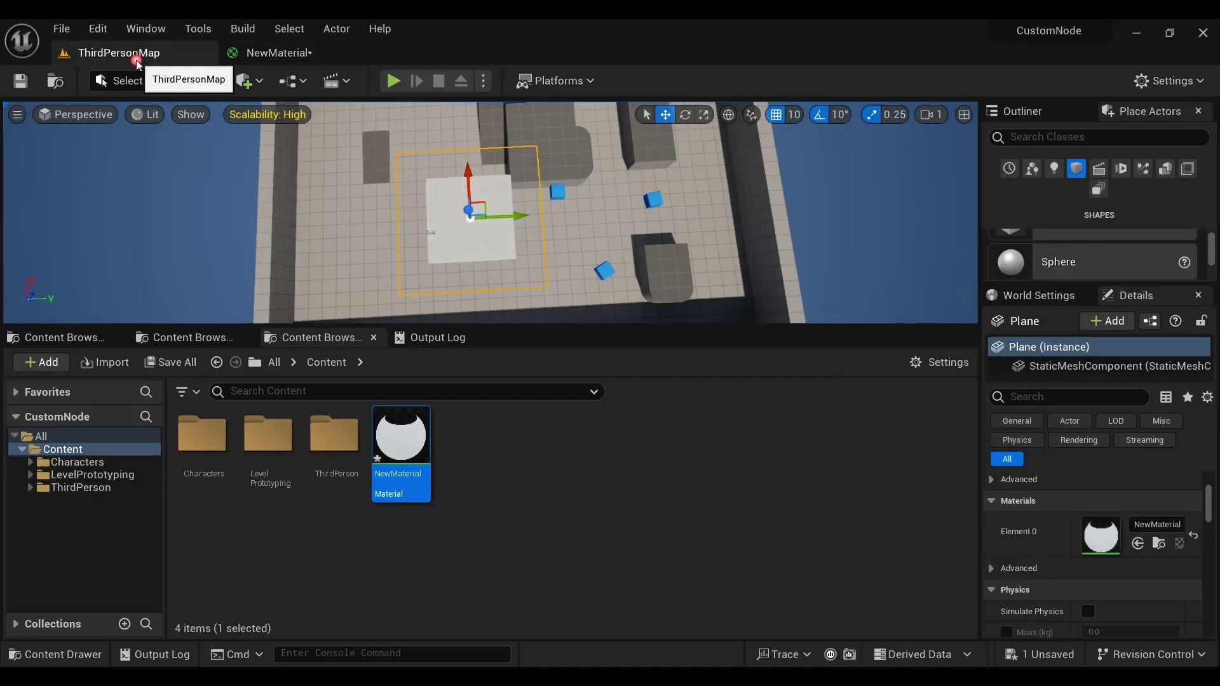
left_click(273, 53)
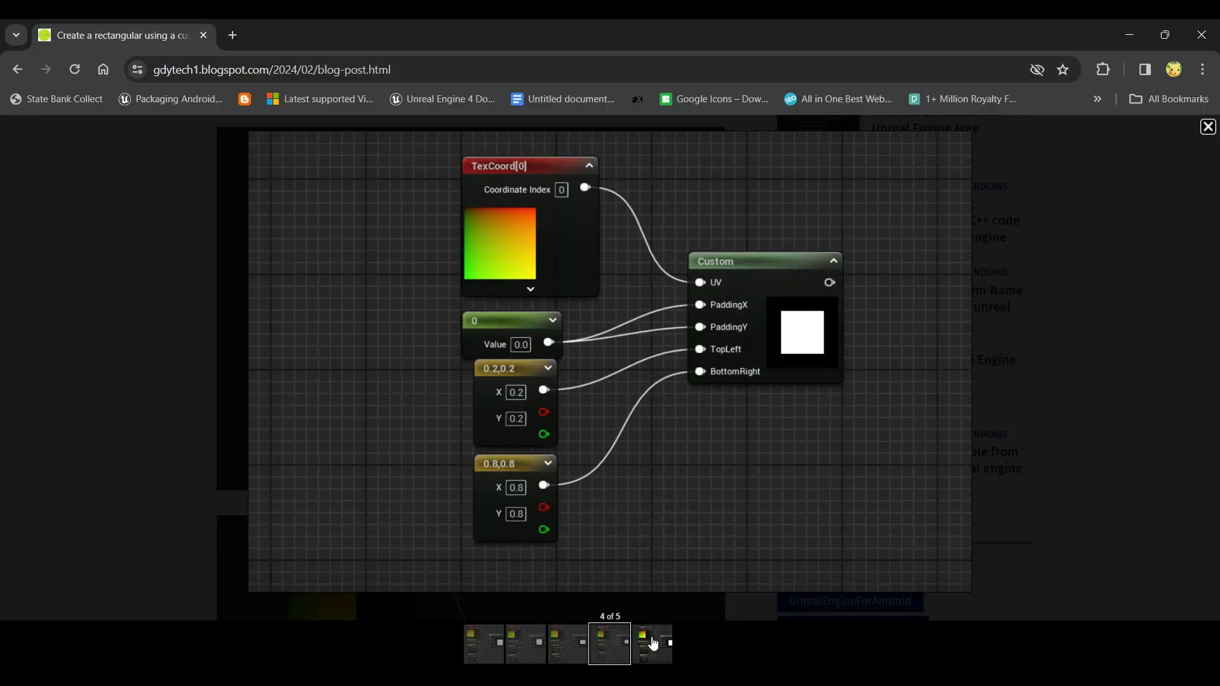
left_click(654, 643)
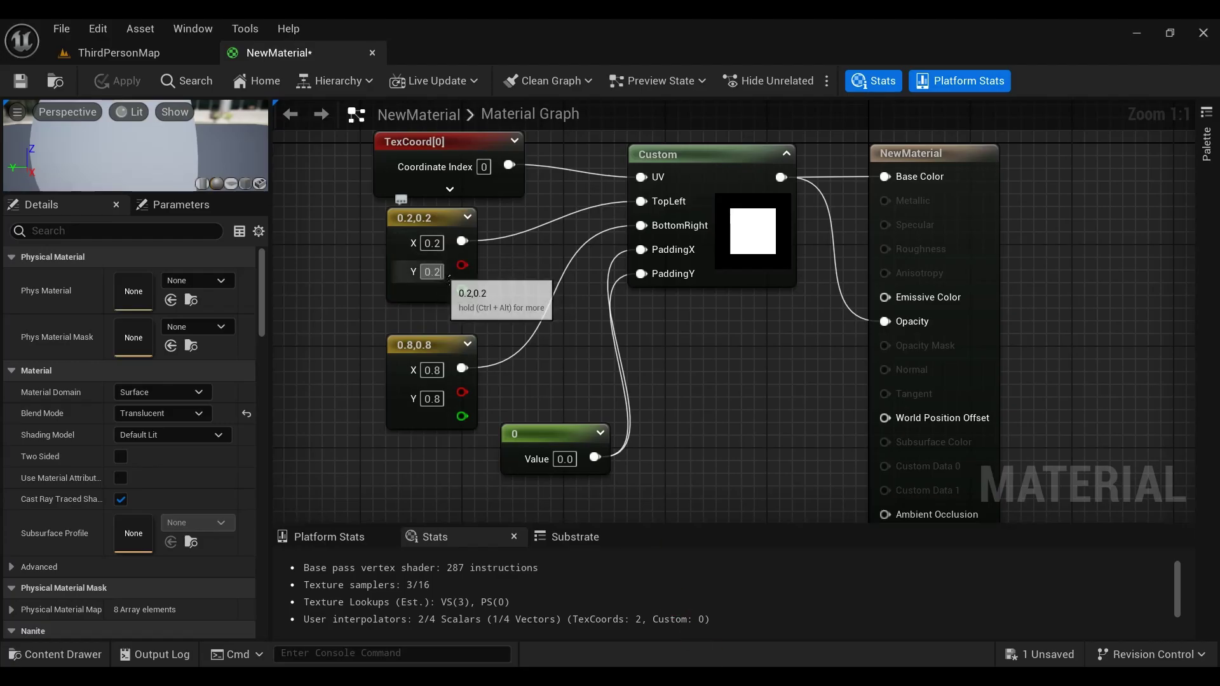
Set the corner Y values to 0.1 and 0.9 and refresh the Custom node preview.
left_click(471, 417)
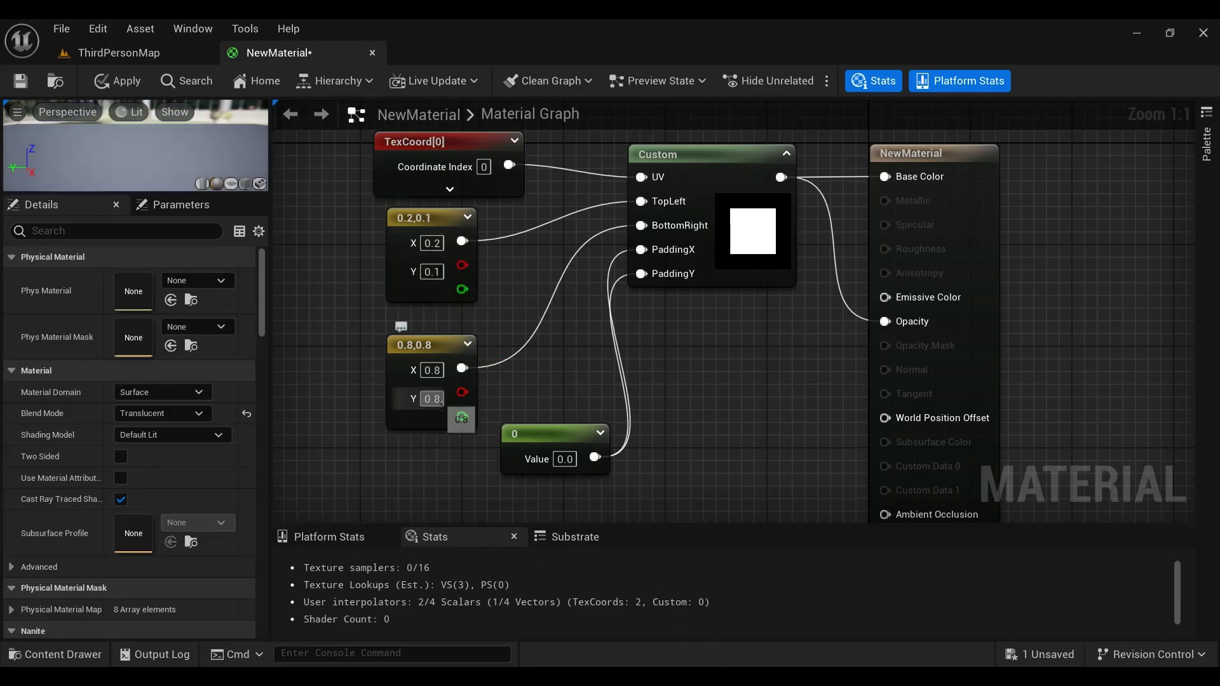
left_click(434, 398)
type("0.9")
left_click(571, 379)
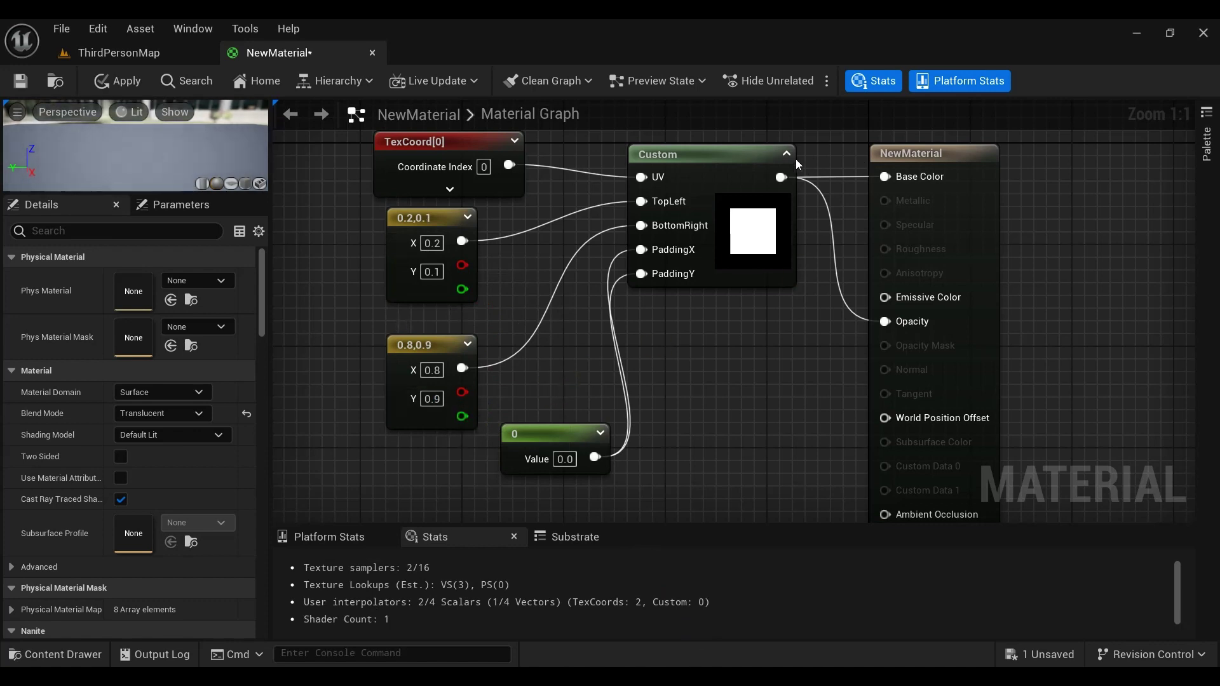
left_click(786, 155)
left_click(786, 154)
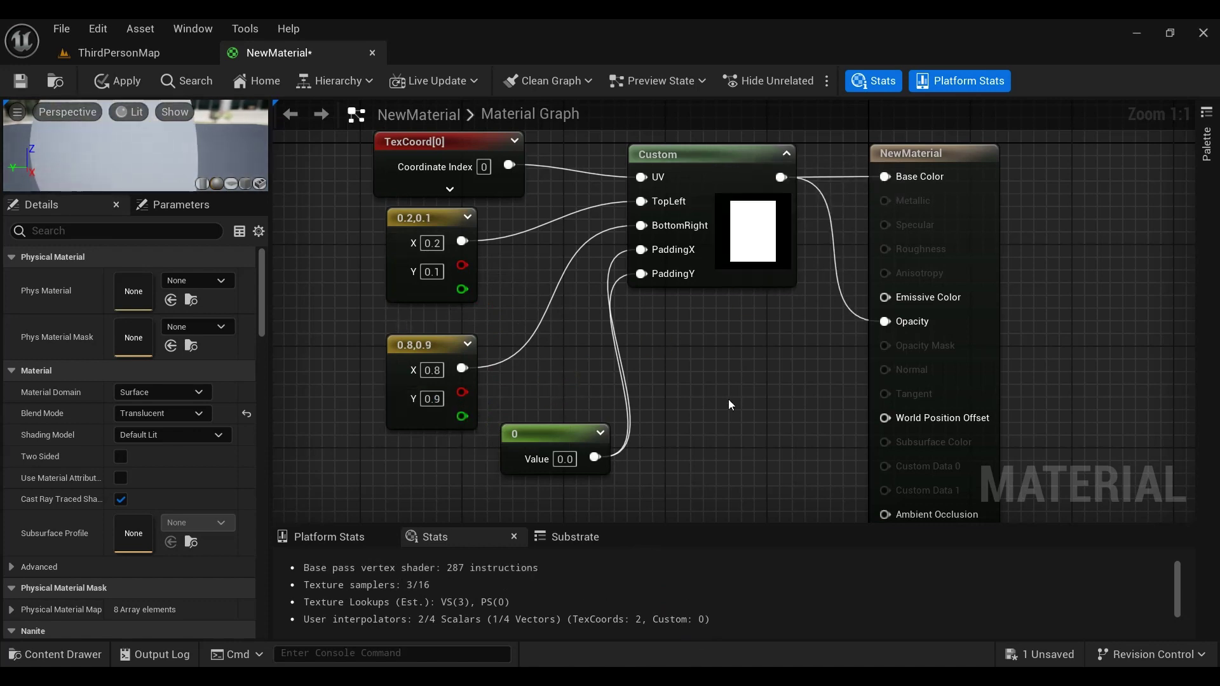
left_click(117, 53)
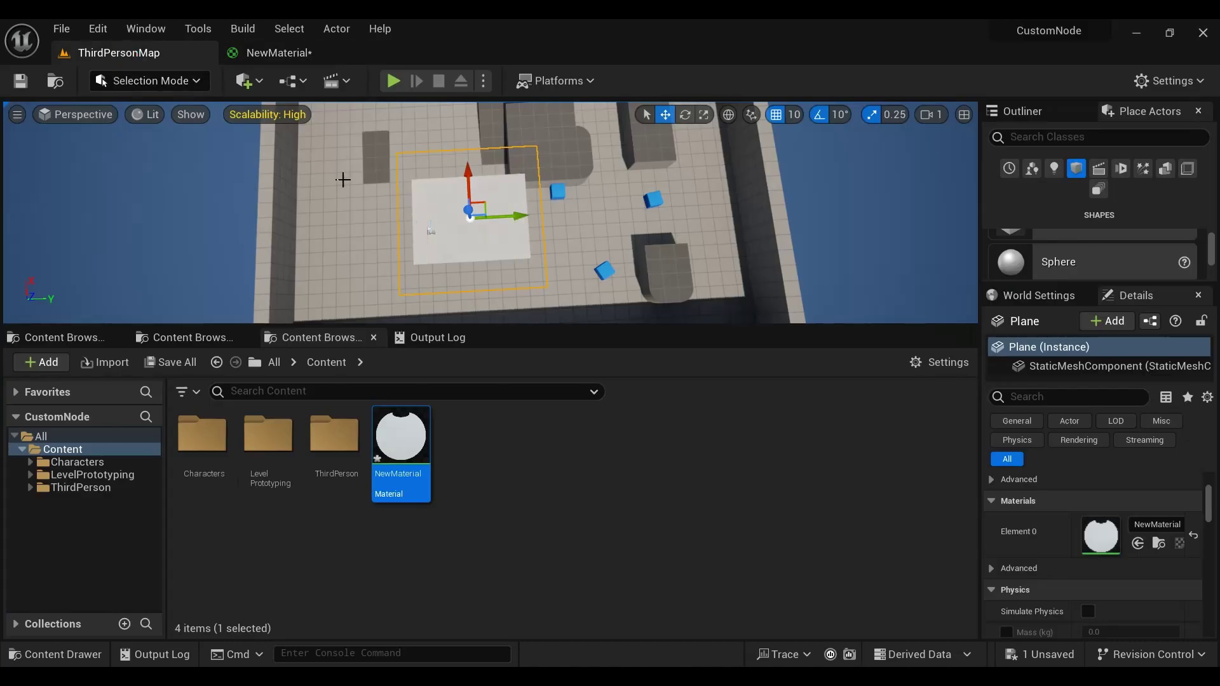
left_click(274, 53)
Set the Material Domain to User Interface and wire the Custom output to Final Color.
left_click(637, 306)
right_click_drag(638, 305, 529, 309)
left_click(820, 267)
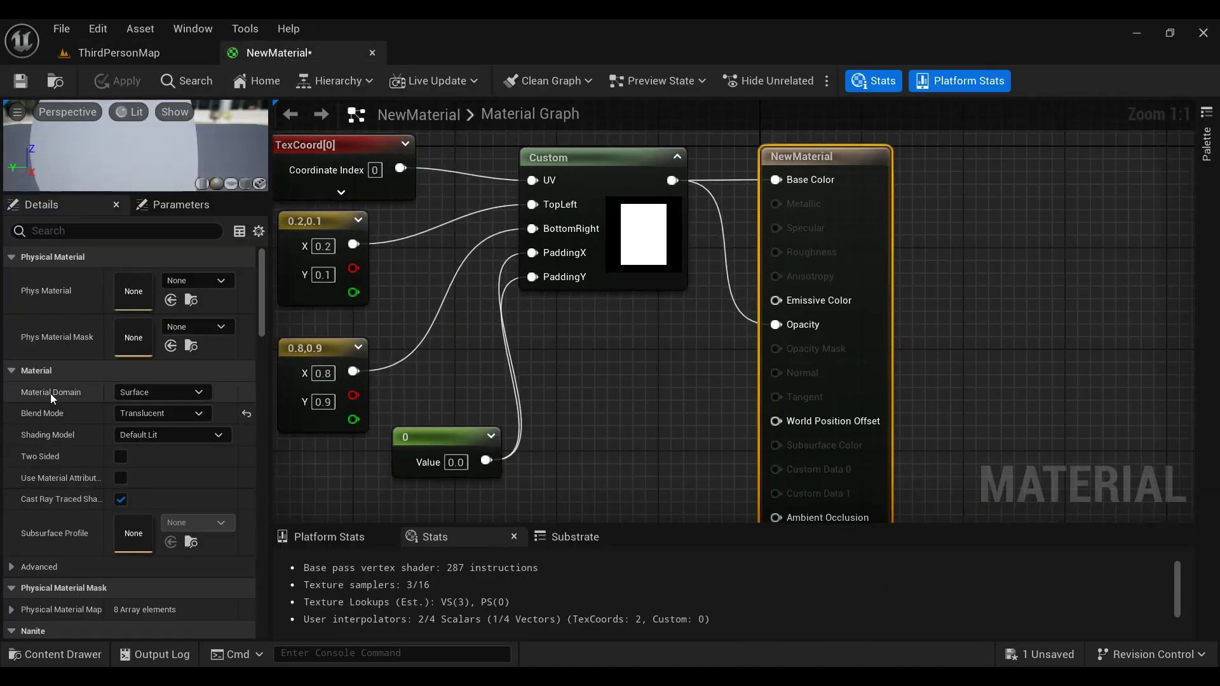
left_click(162, 392)
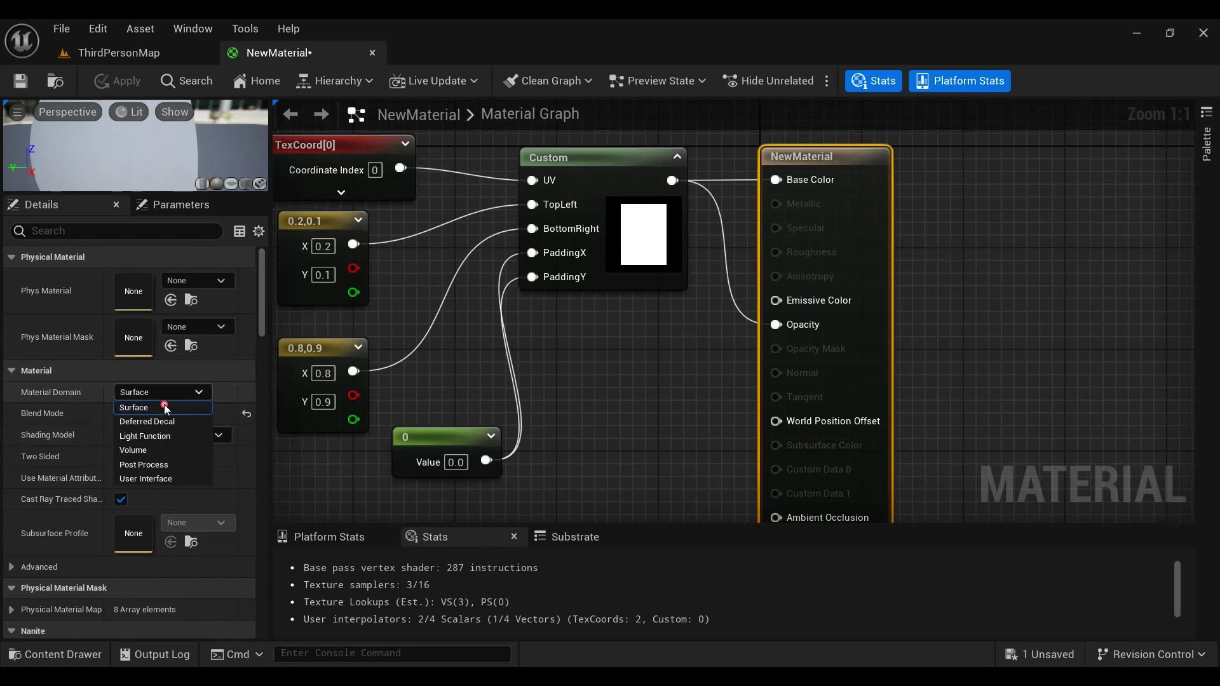
left_click(152, 477)
right_click_drag(735, 305, 737, 372)
left_click_drag(670, 246, 774, 246)
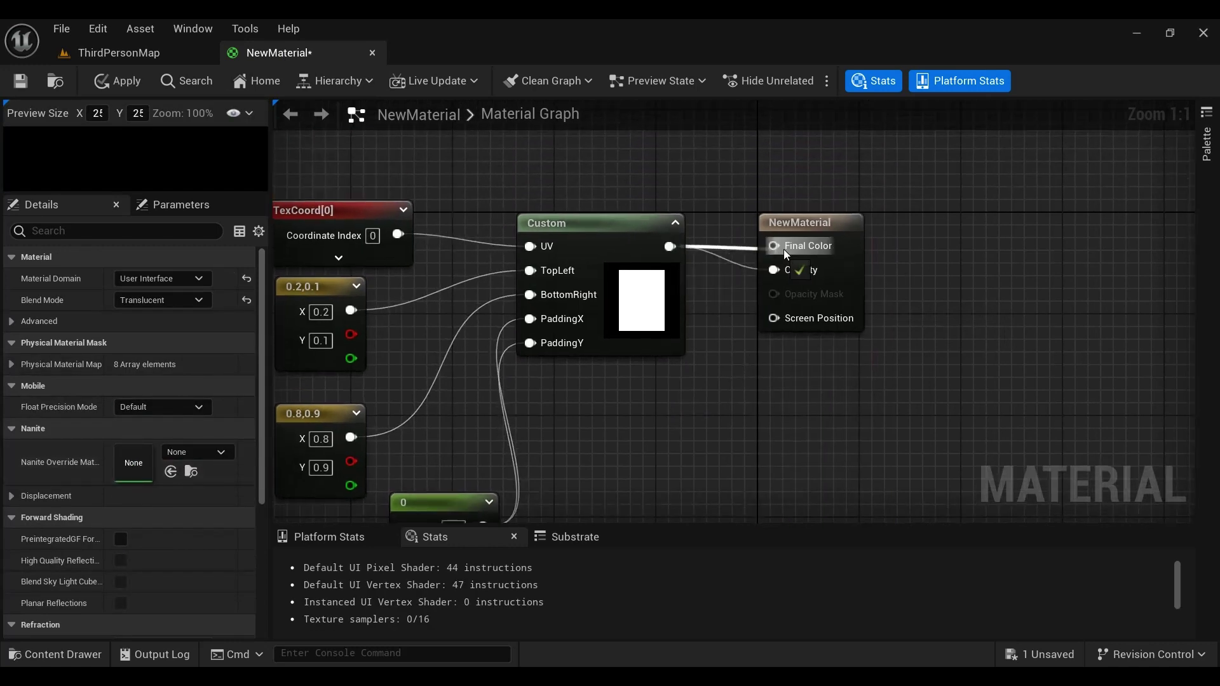
left_click(123, 81)
Create a Widget Blueprint in Content with User Widget as its parent class.
left_click(117, 52)
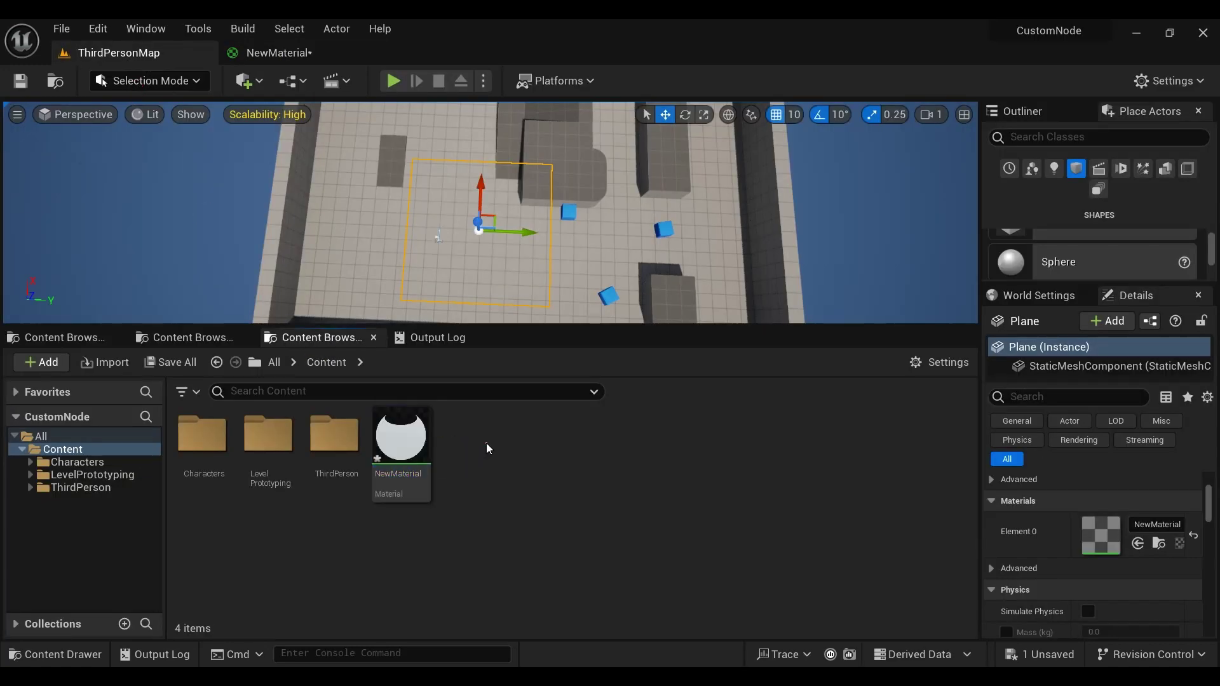
right_click(470, 419)
mouse_move(543, 651)
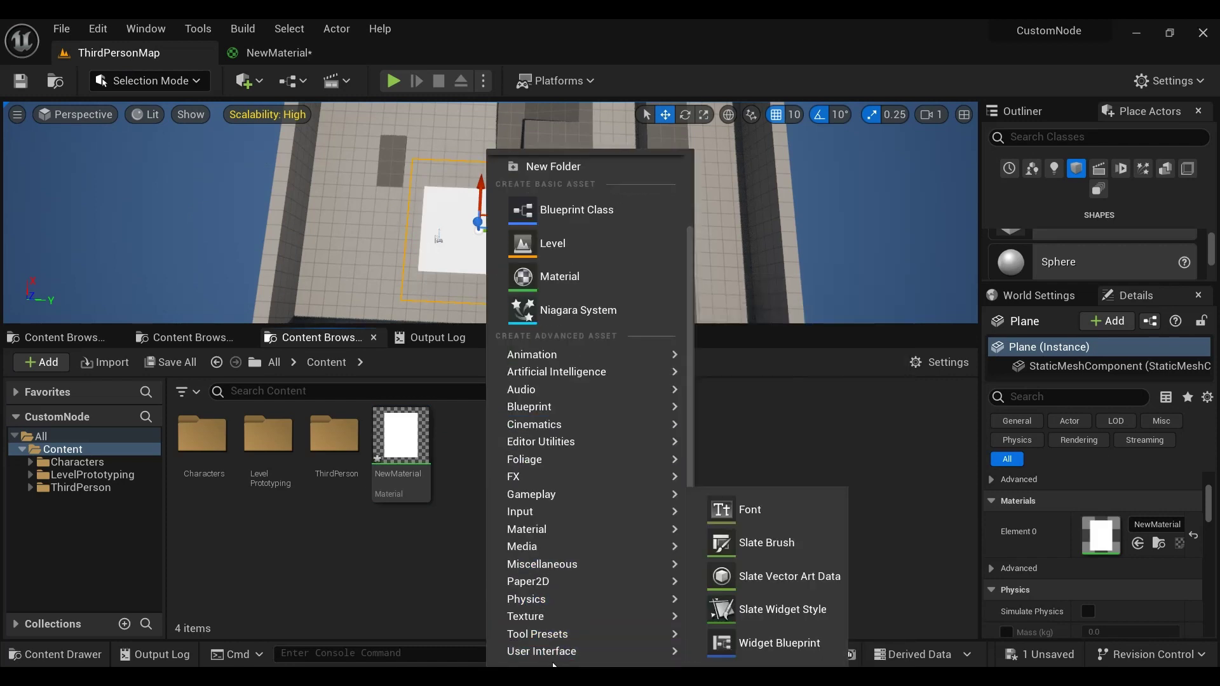
left_click(737, 641)
left_click(445, 235)
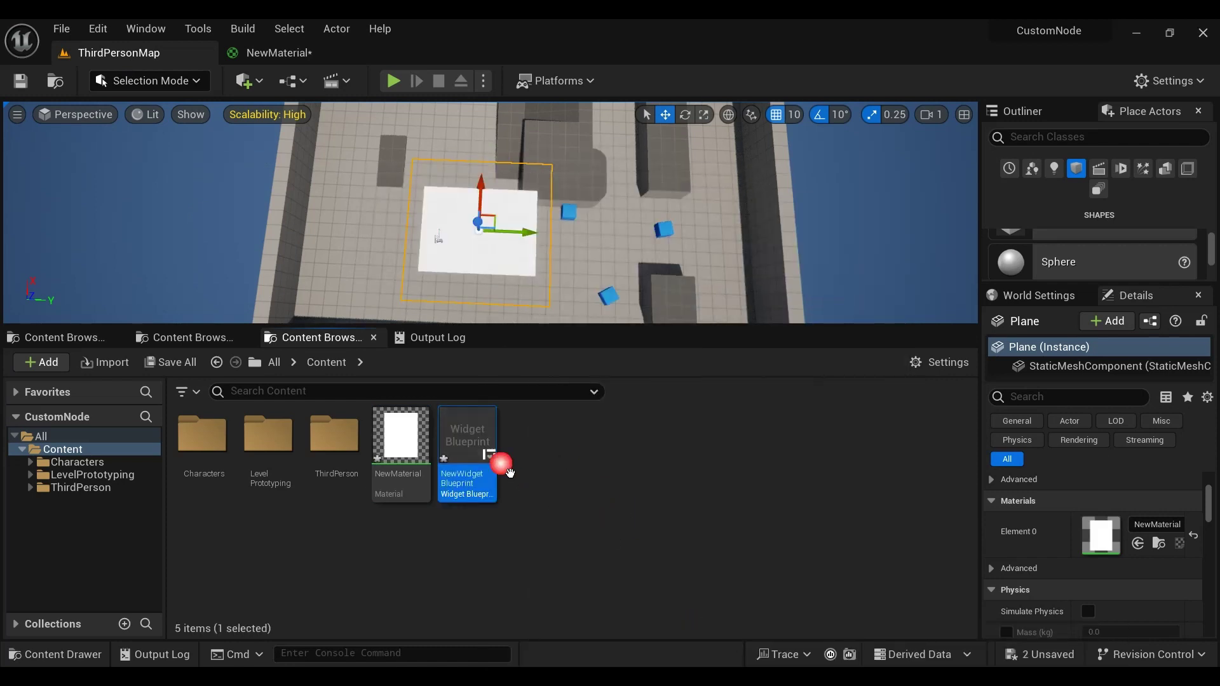
Add a Canvas Panel and an Image of about 760×741 to NewWidgetBlueprint.
double_click(505, 464)
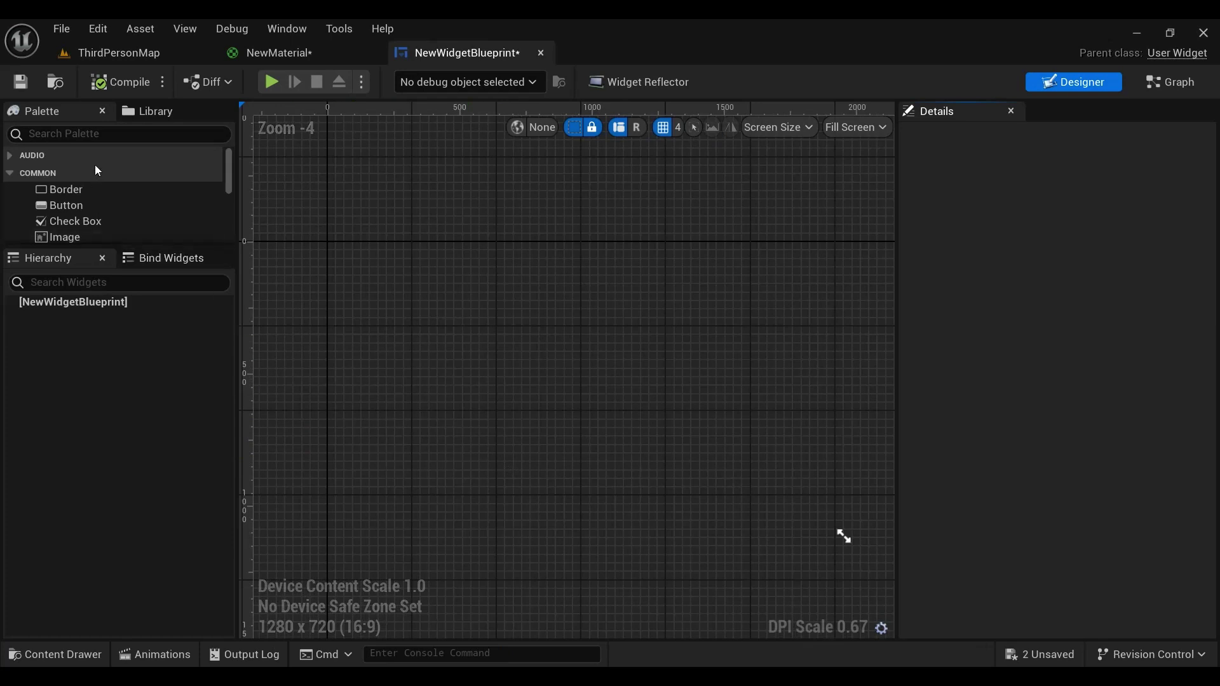
scroll(71, 186, "down", 2)
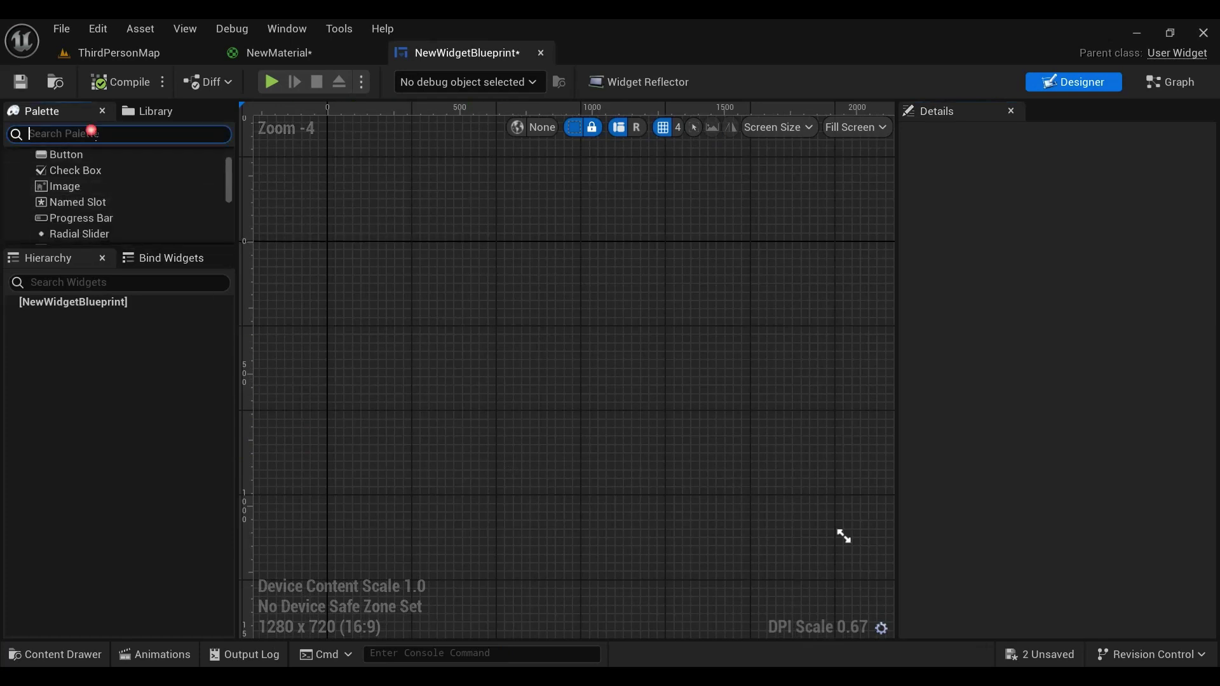
type("CA")
left_click_drag(76, 172, 73, 302)
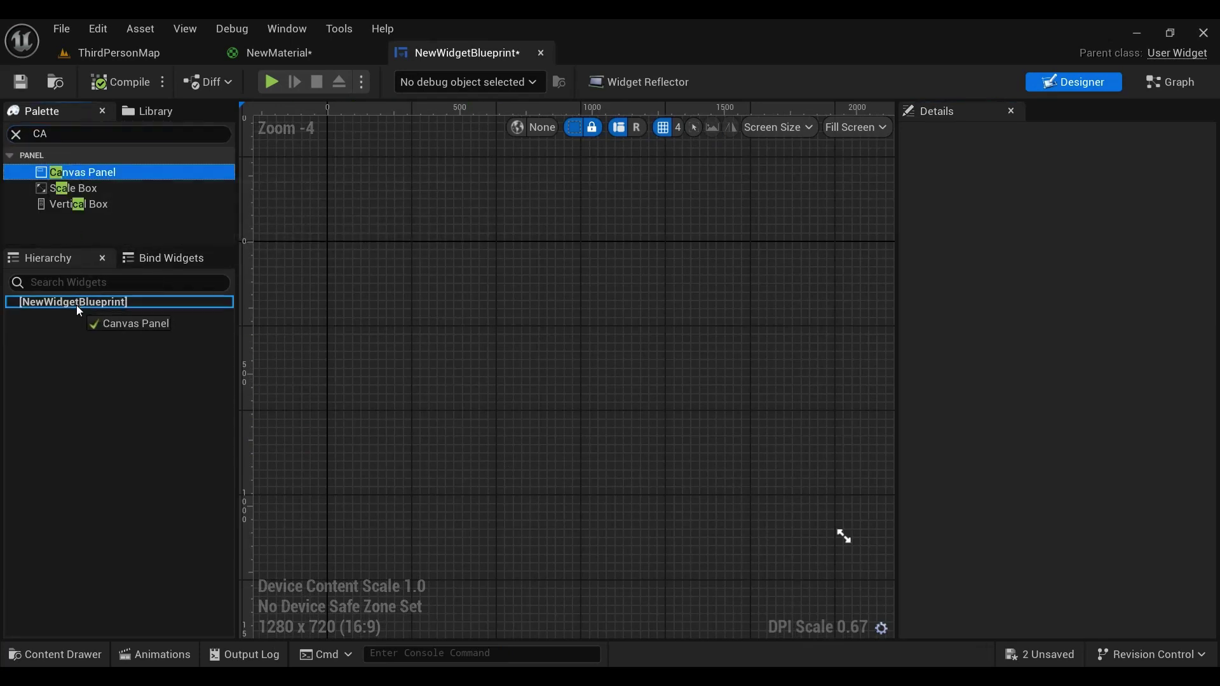
left_click(16, 134)
left_click_drag(63, 237, 76, 332)
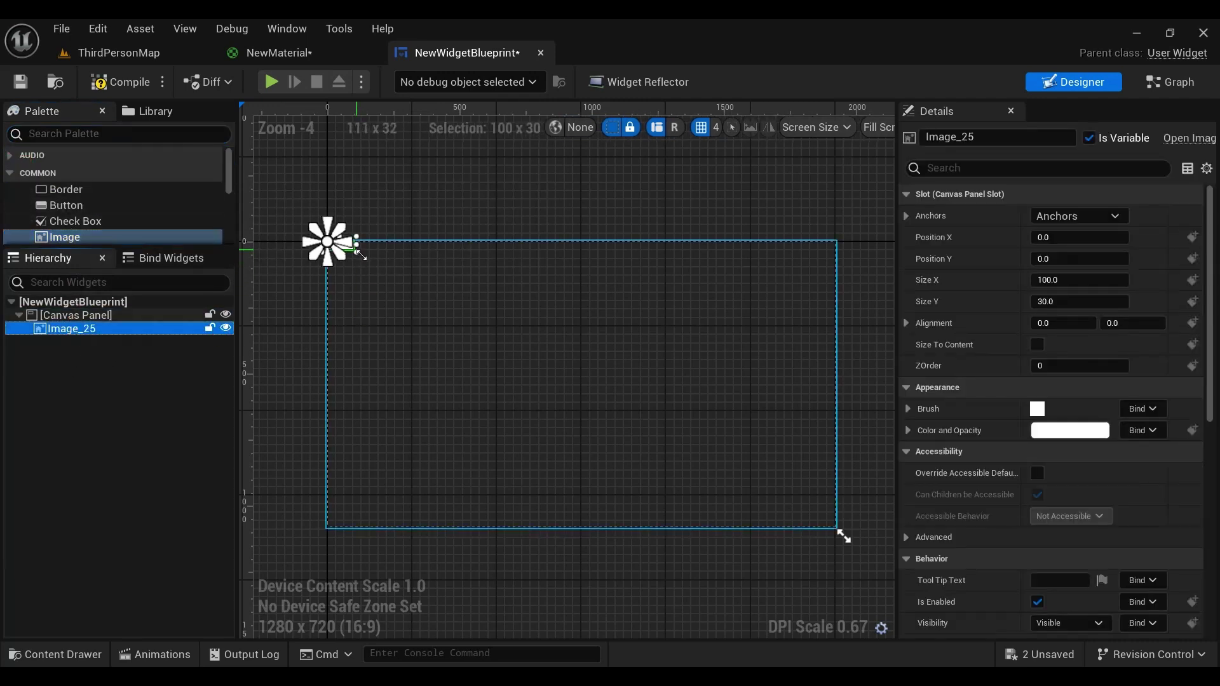
left_click_drag(360, 254, 529, 439)
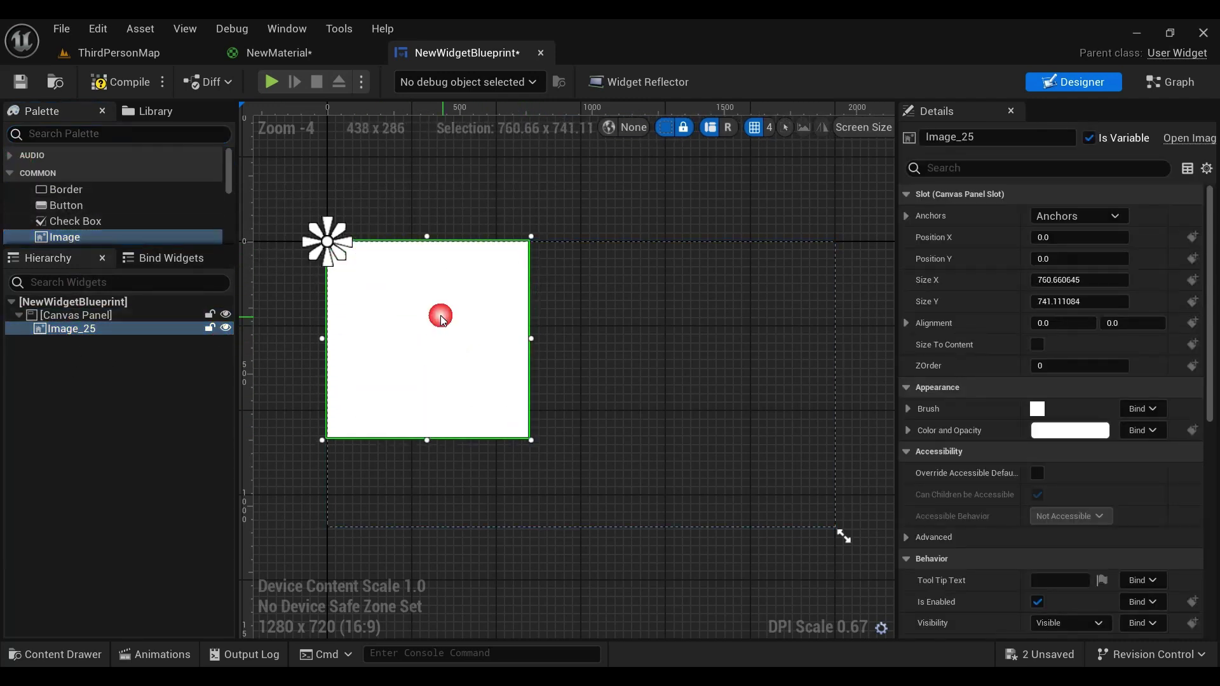
left_click_drag(440, 316, 536, 338)
Set the Image's Brush to NewMaterial using Use Selected Asset.
left_click(150, 54)
left_click(283, 343)
left_click(412, 462)
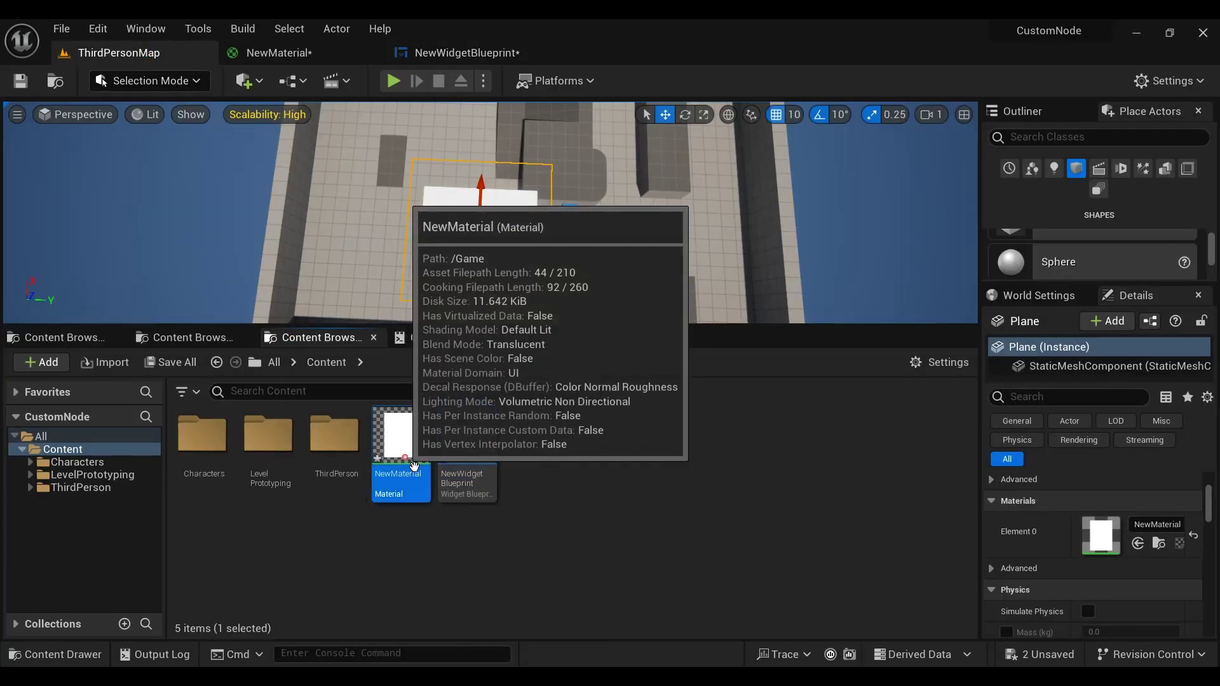
left_click(457, 53)
scroll(1096, 415, "down", 3)
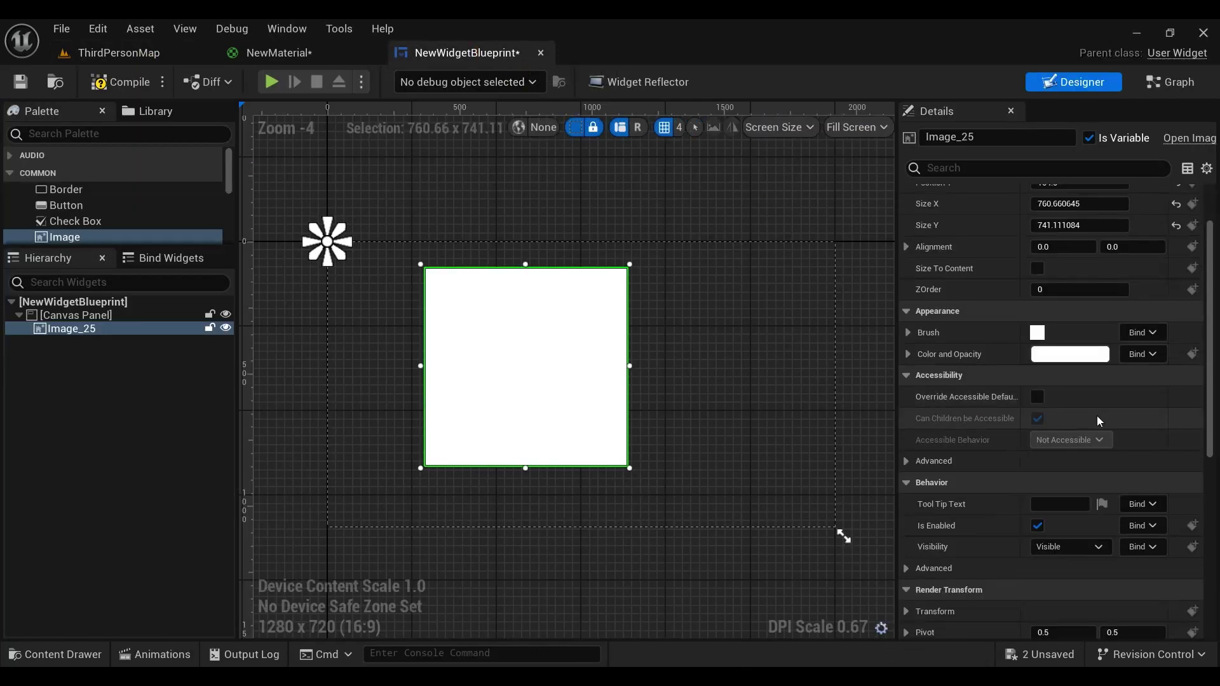
left_click(919, 330)
left_click(1087, 375)
scroll(548, 360, "up", 2)
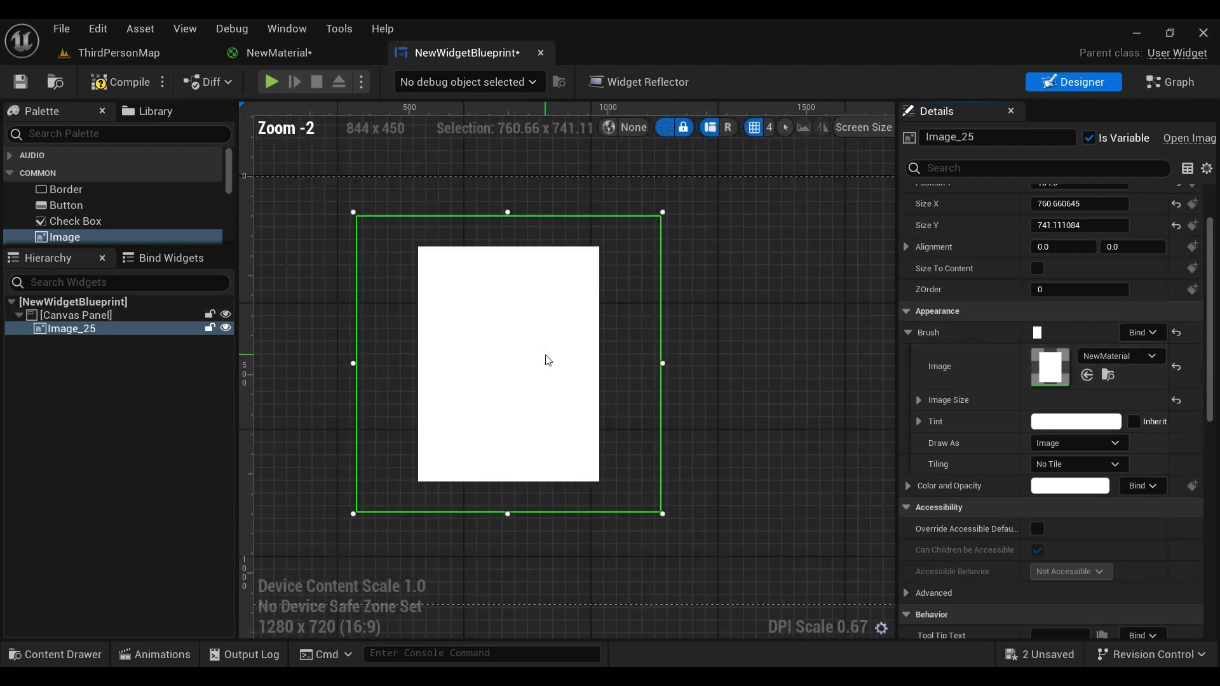